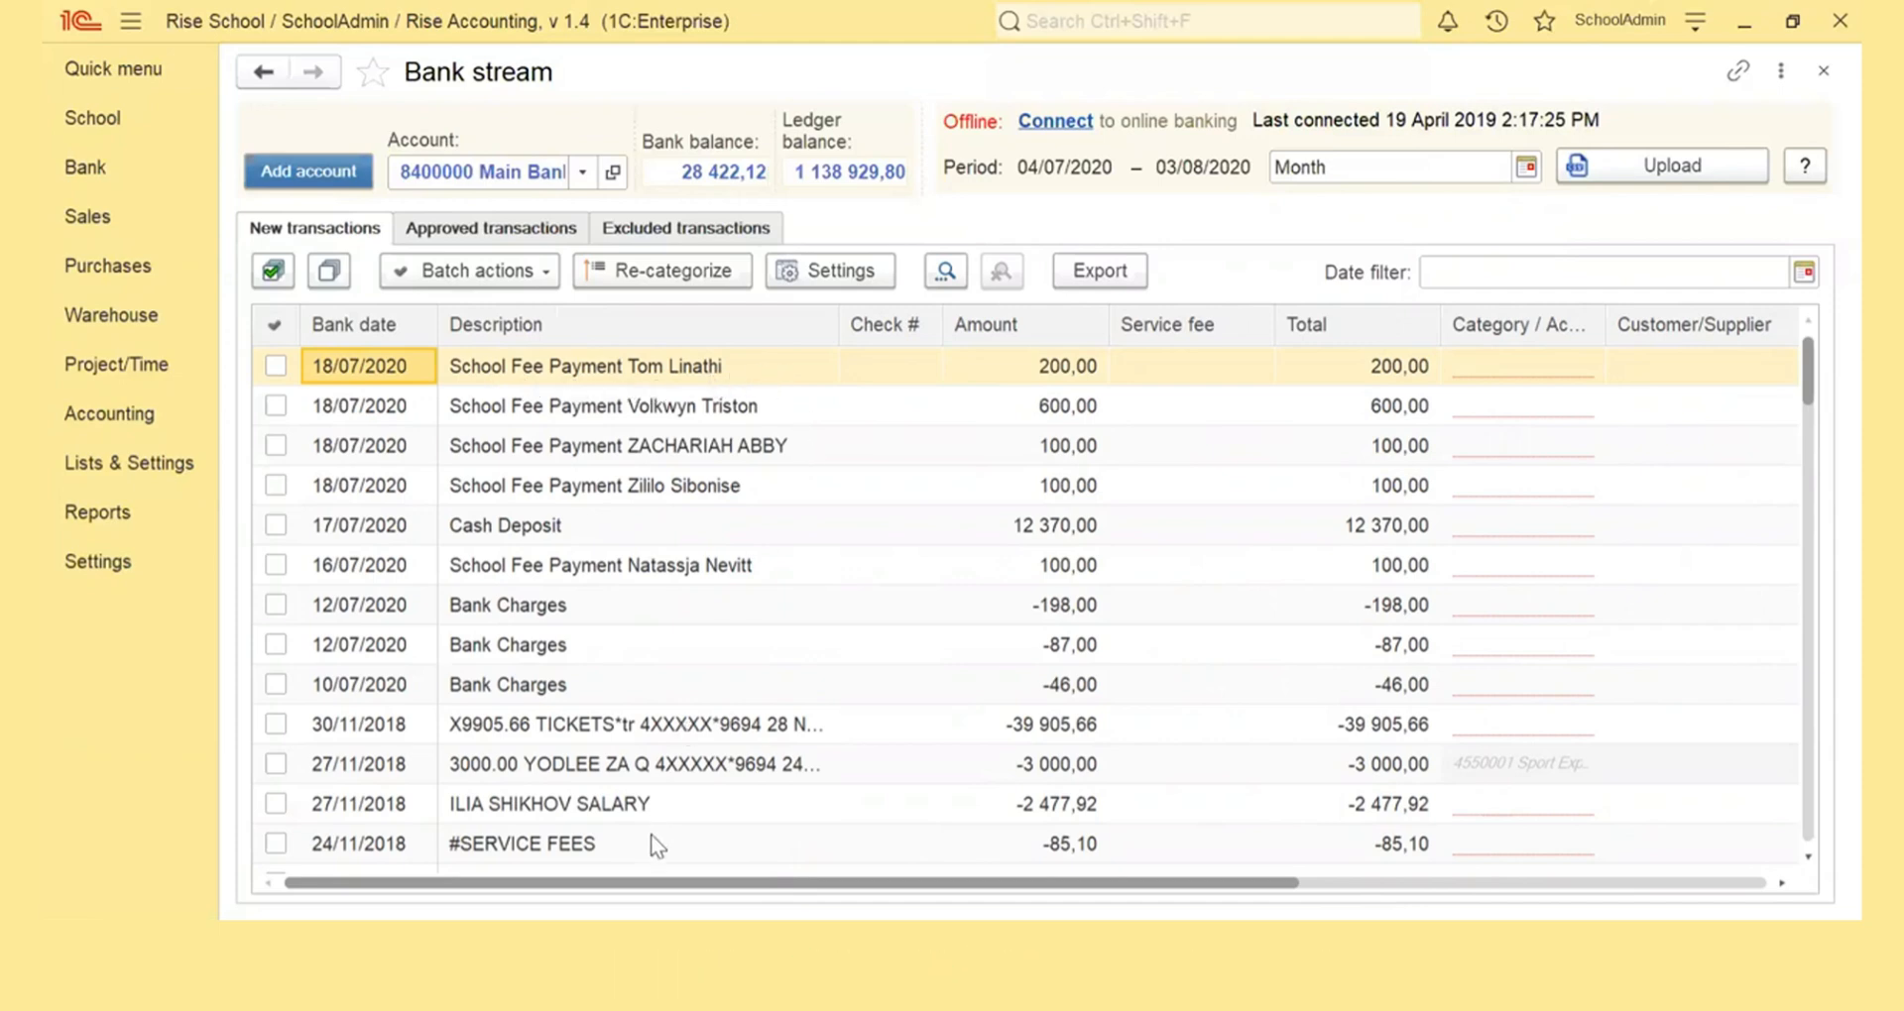
Open document matching for the 200,00 school fee payment of 18/07/2020 and filter the documents by the paying student's name
left_click(556, 361)
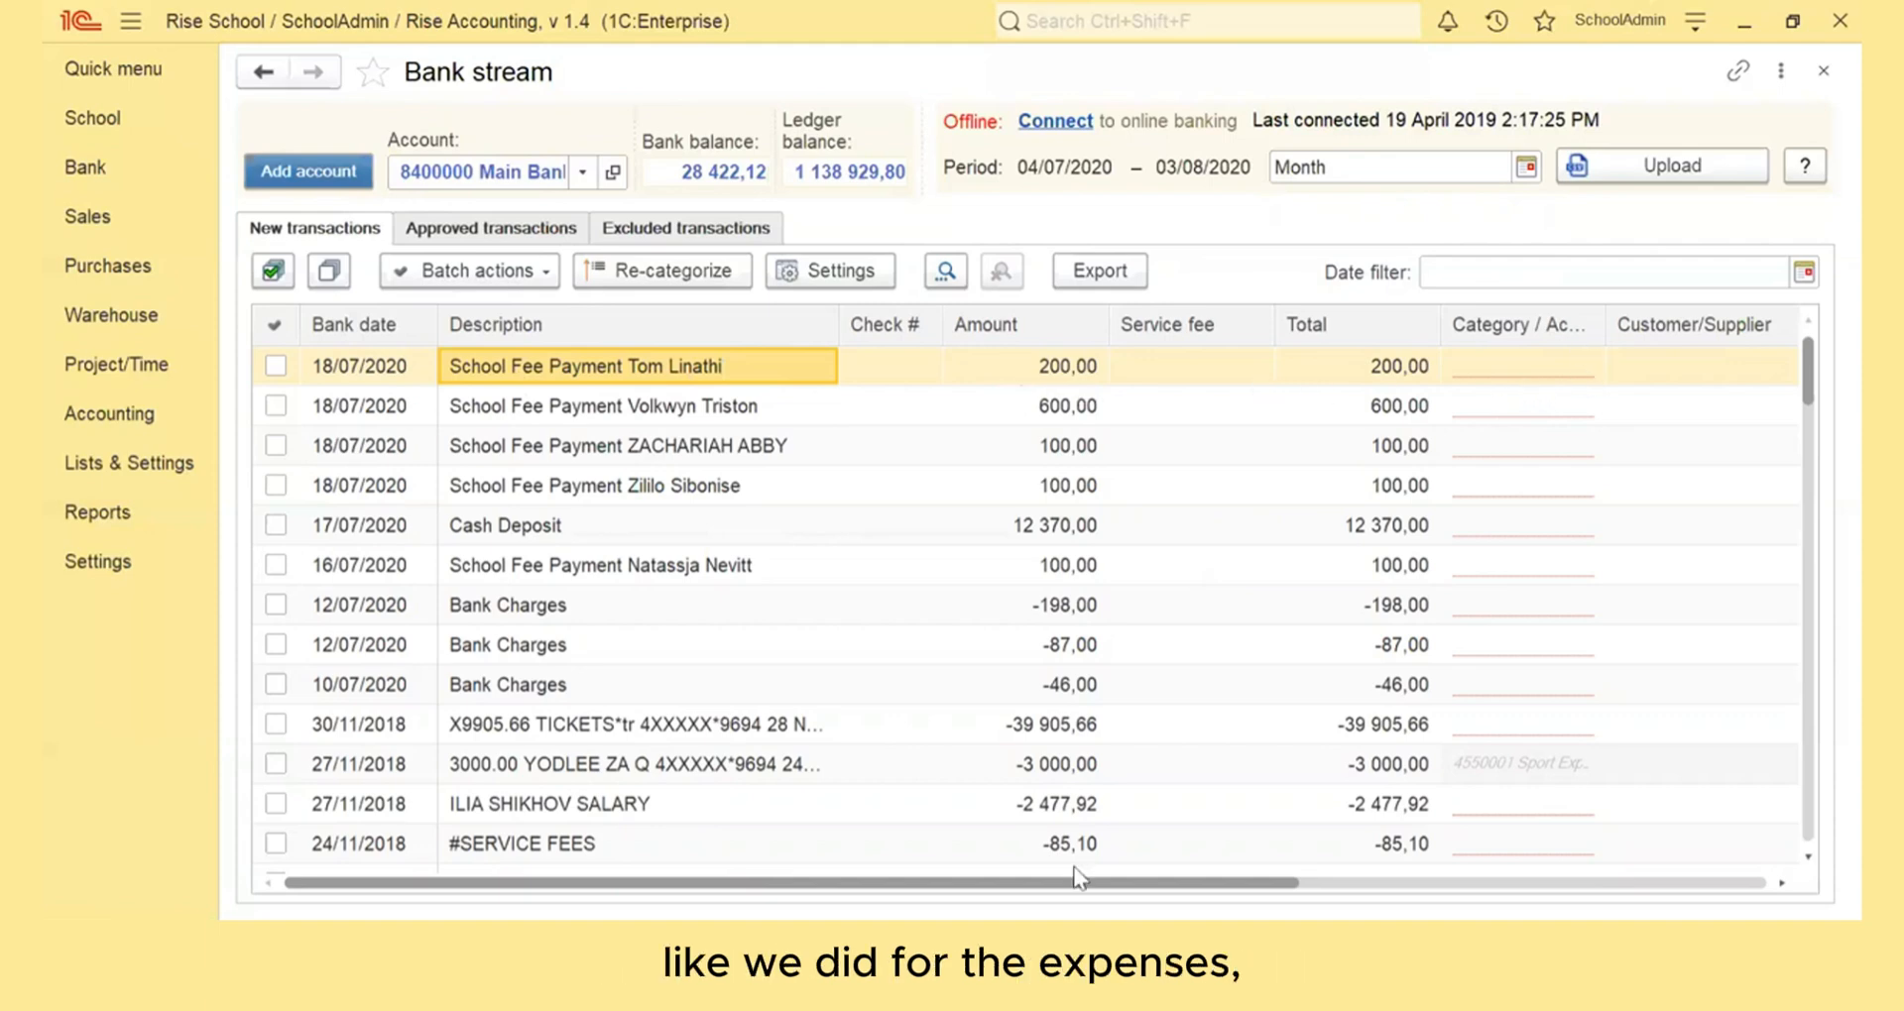
left_click_drag(1045, 888, 1496, 889)
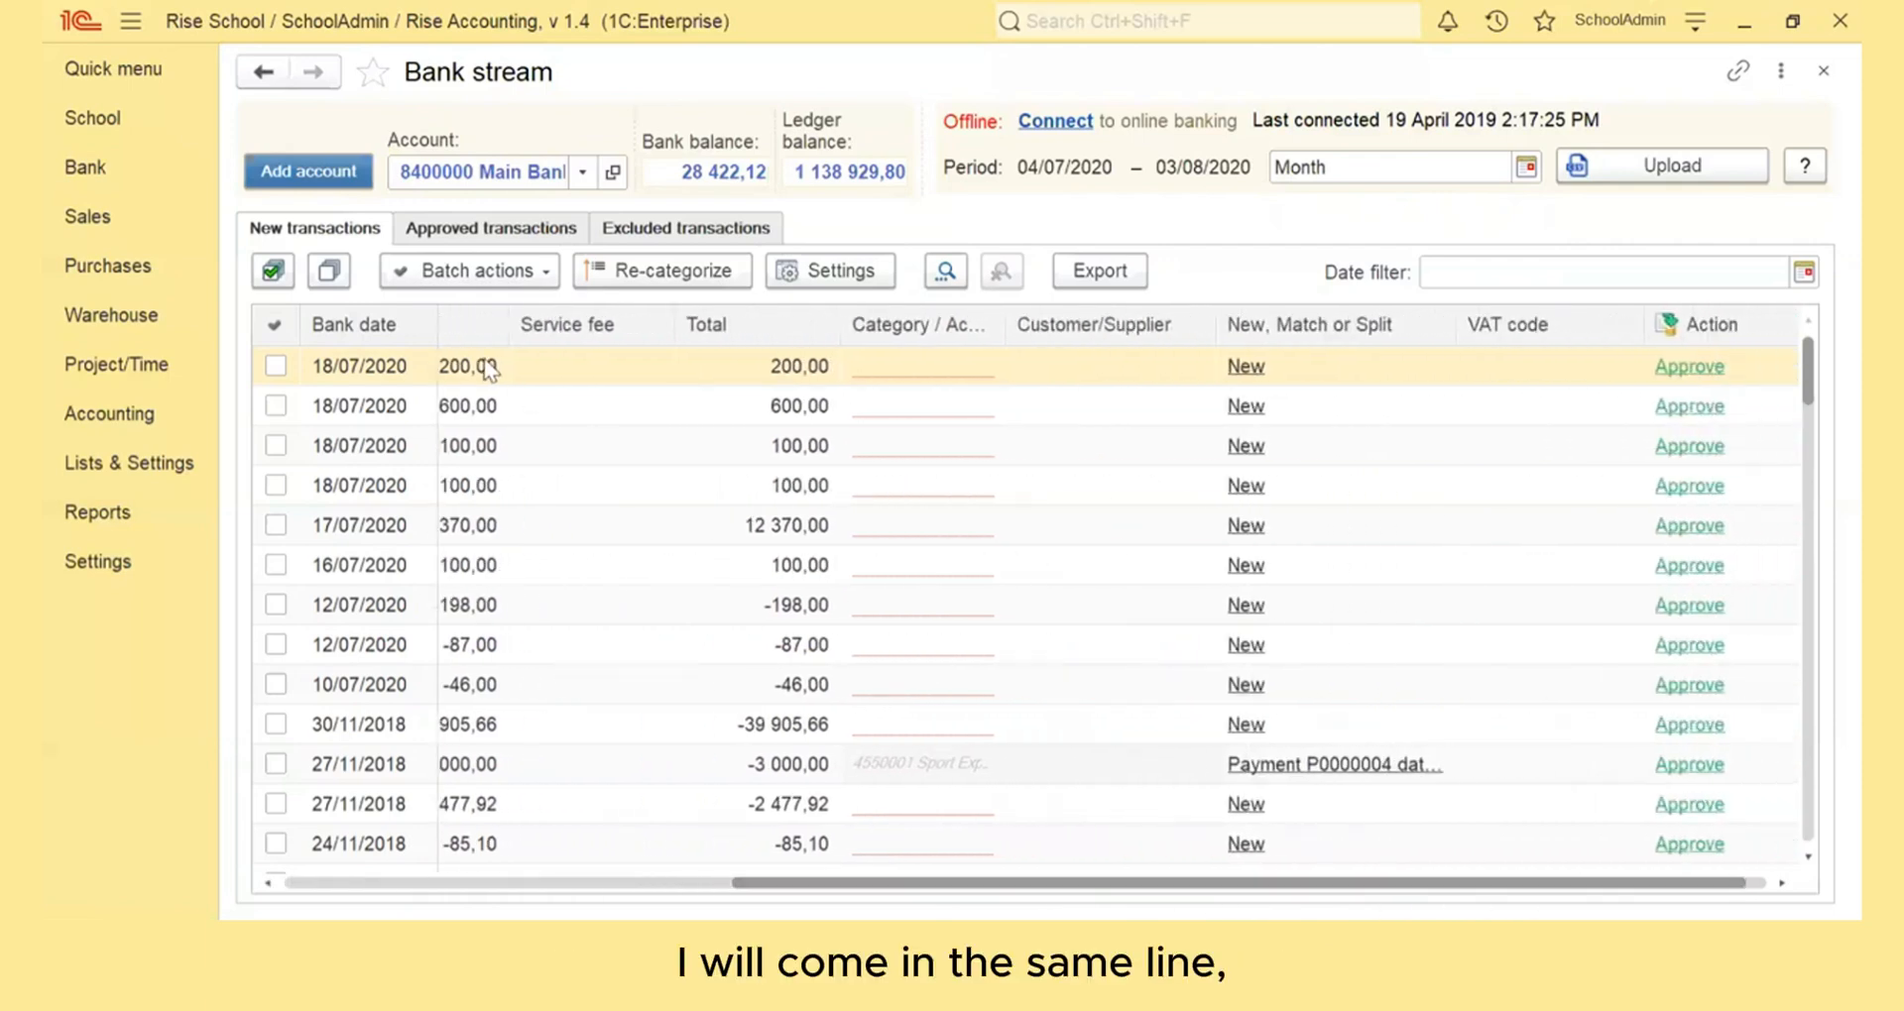
left_click(1244, 368)
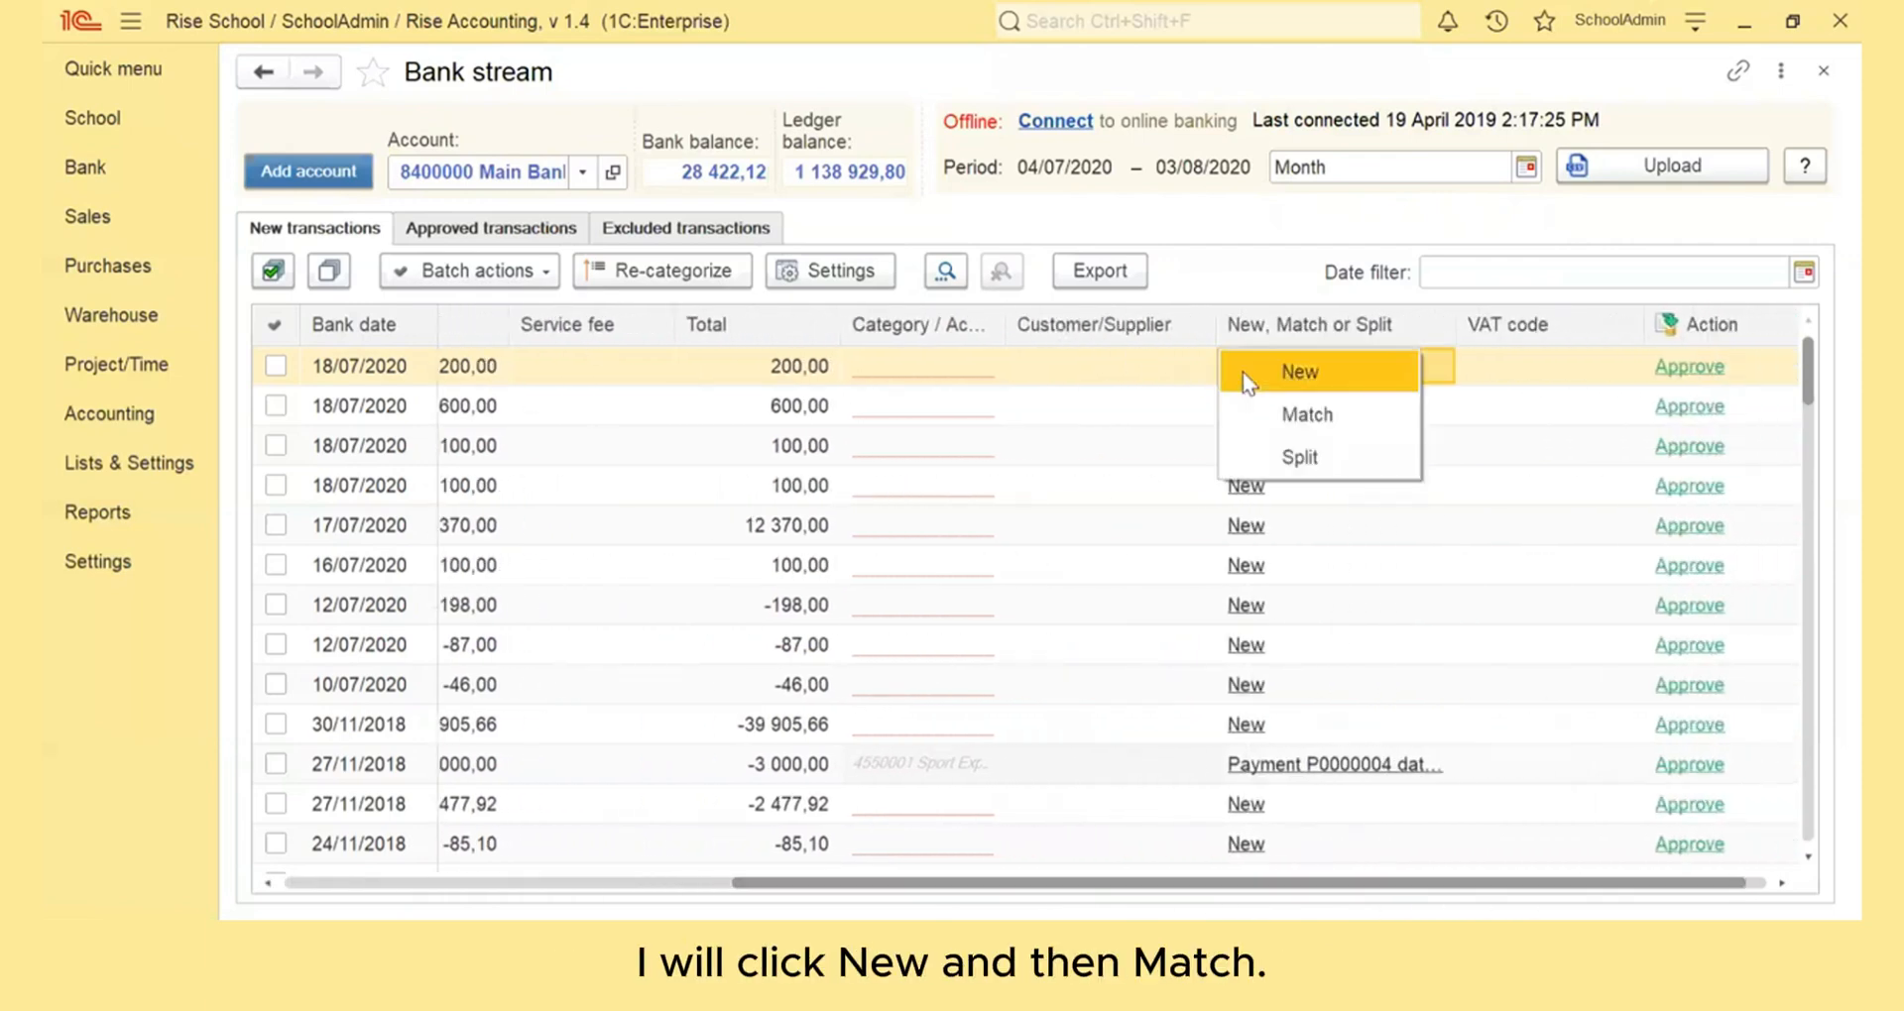
left_click(1303, 417)
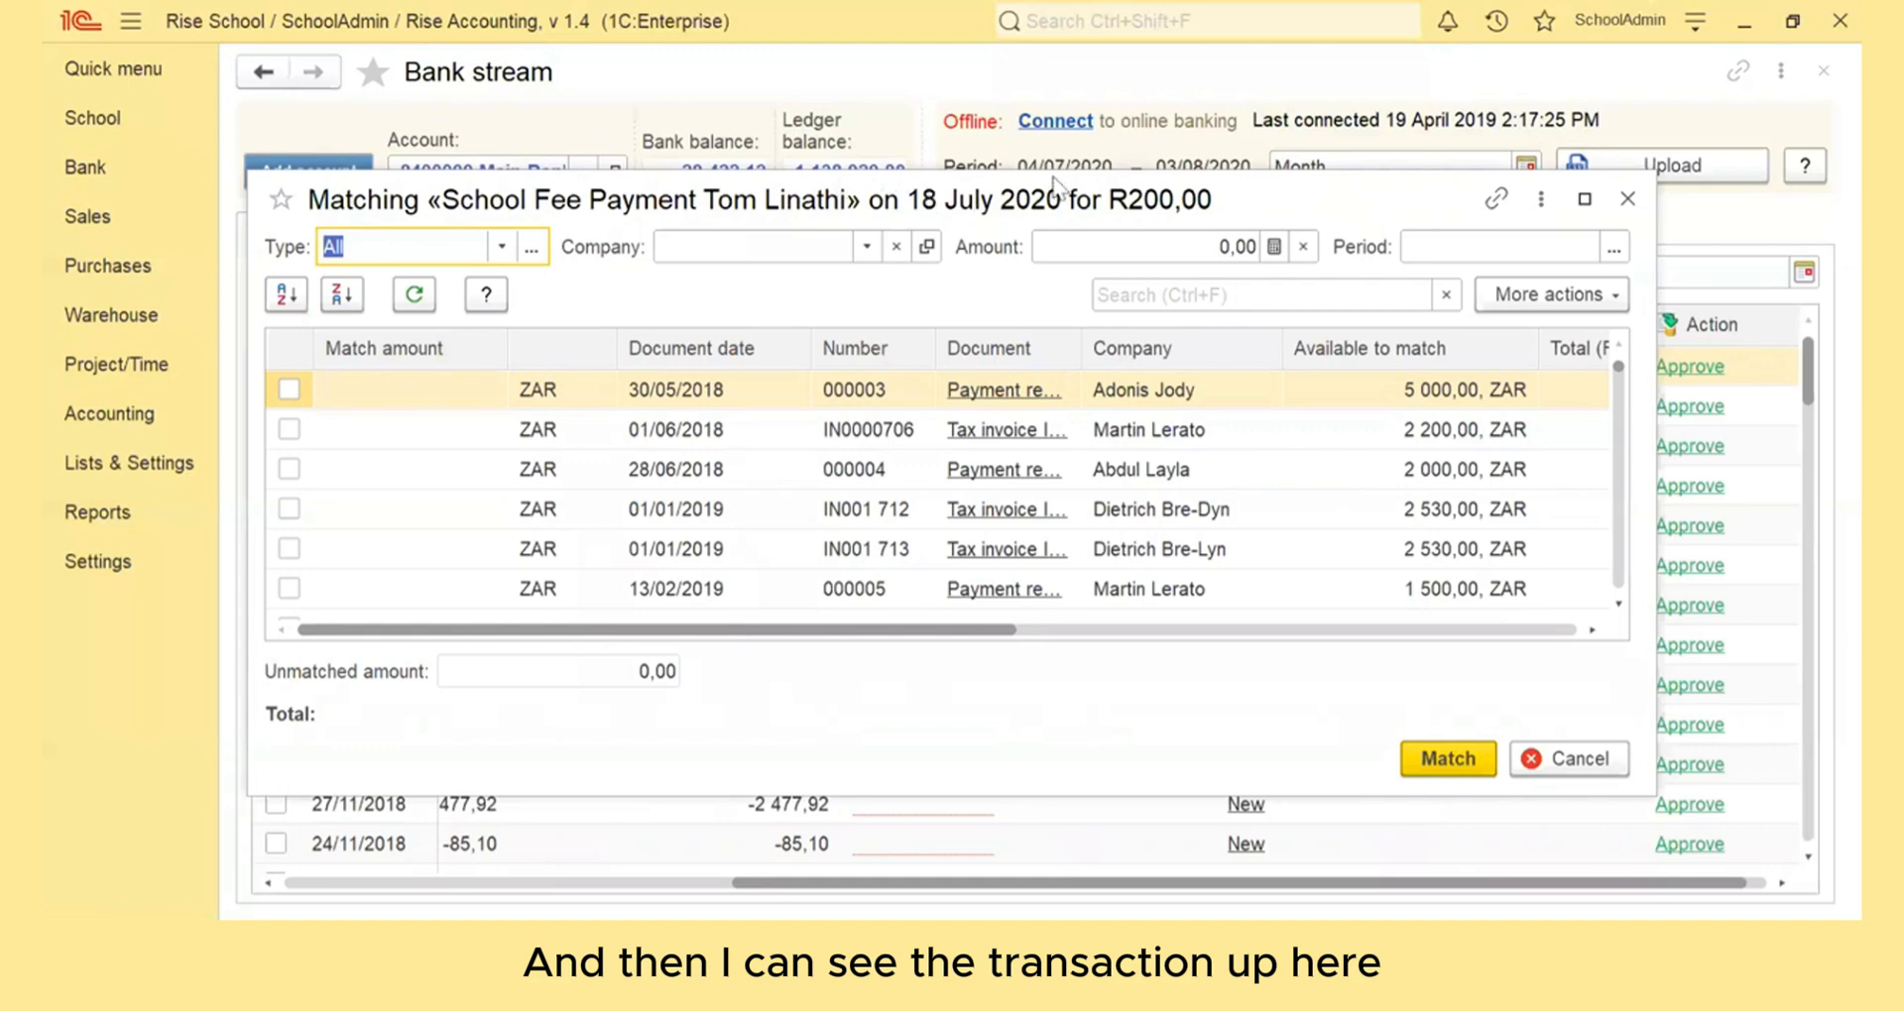
left_click(689, 247)
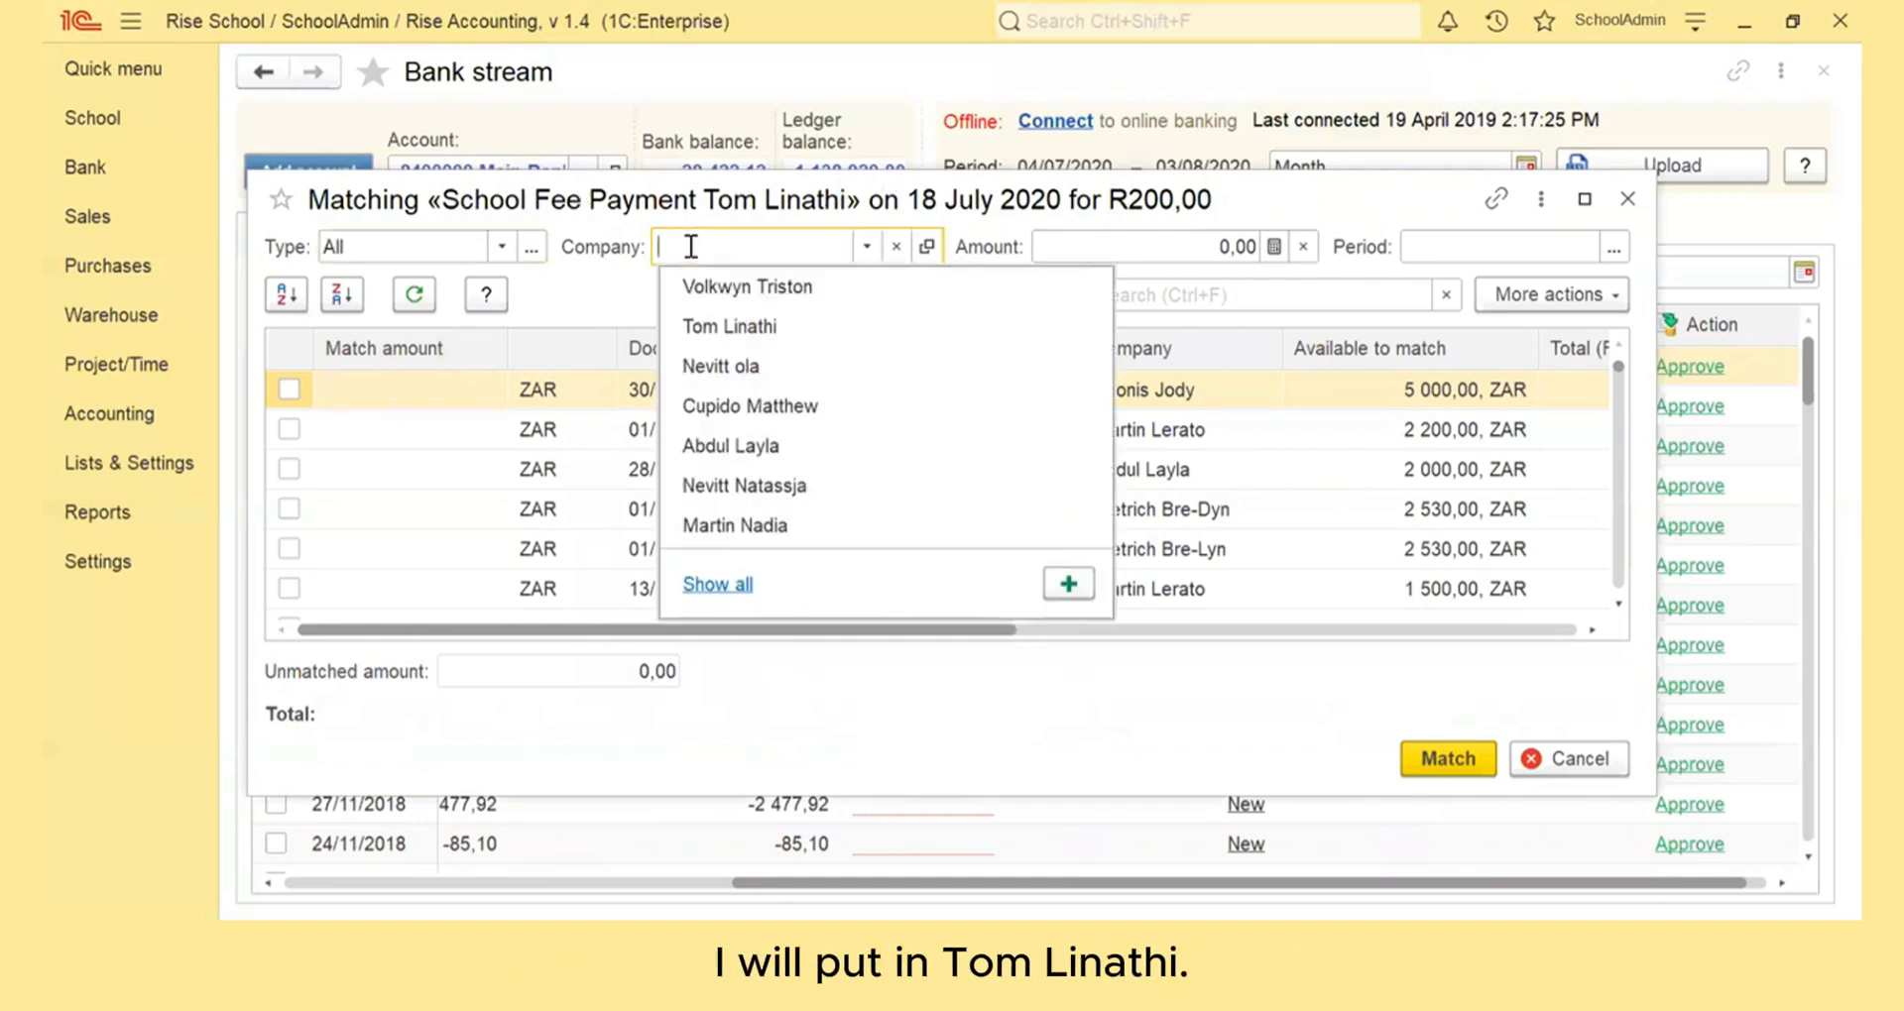
type("tom")
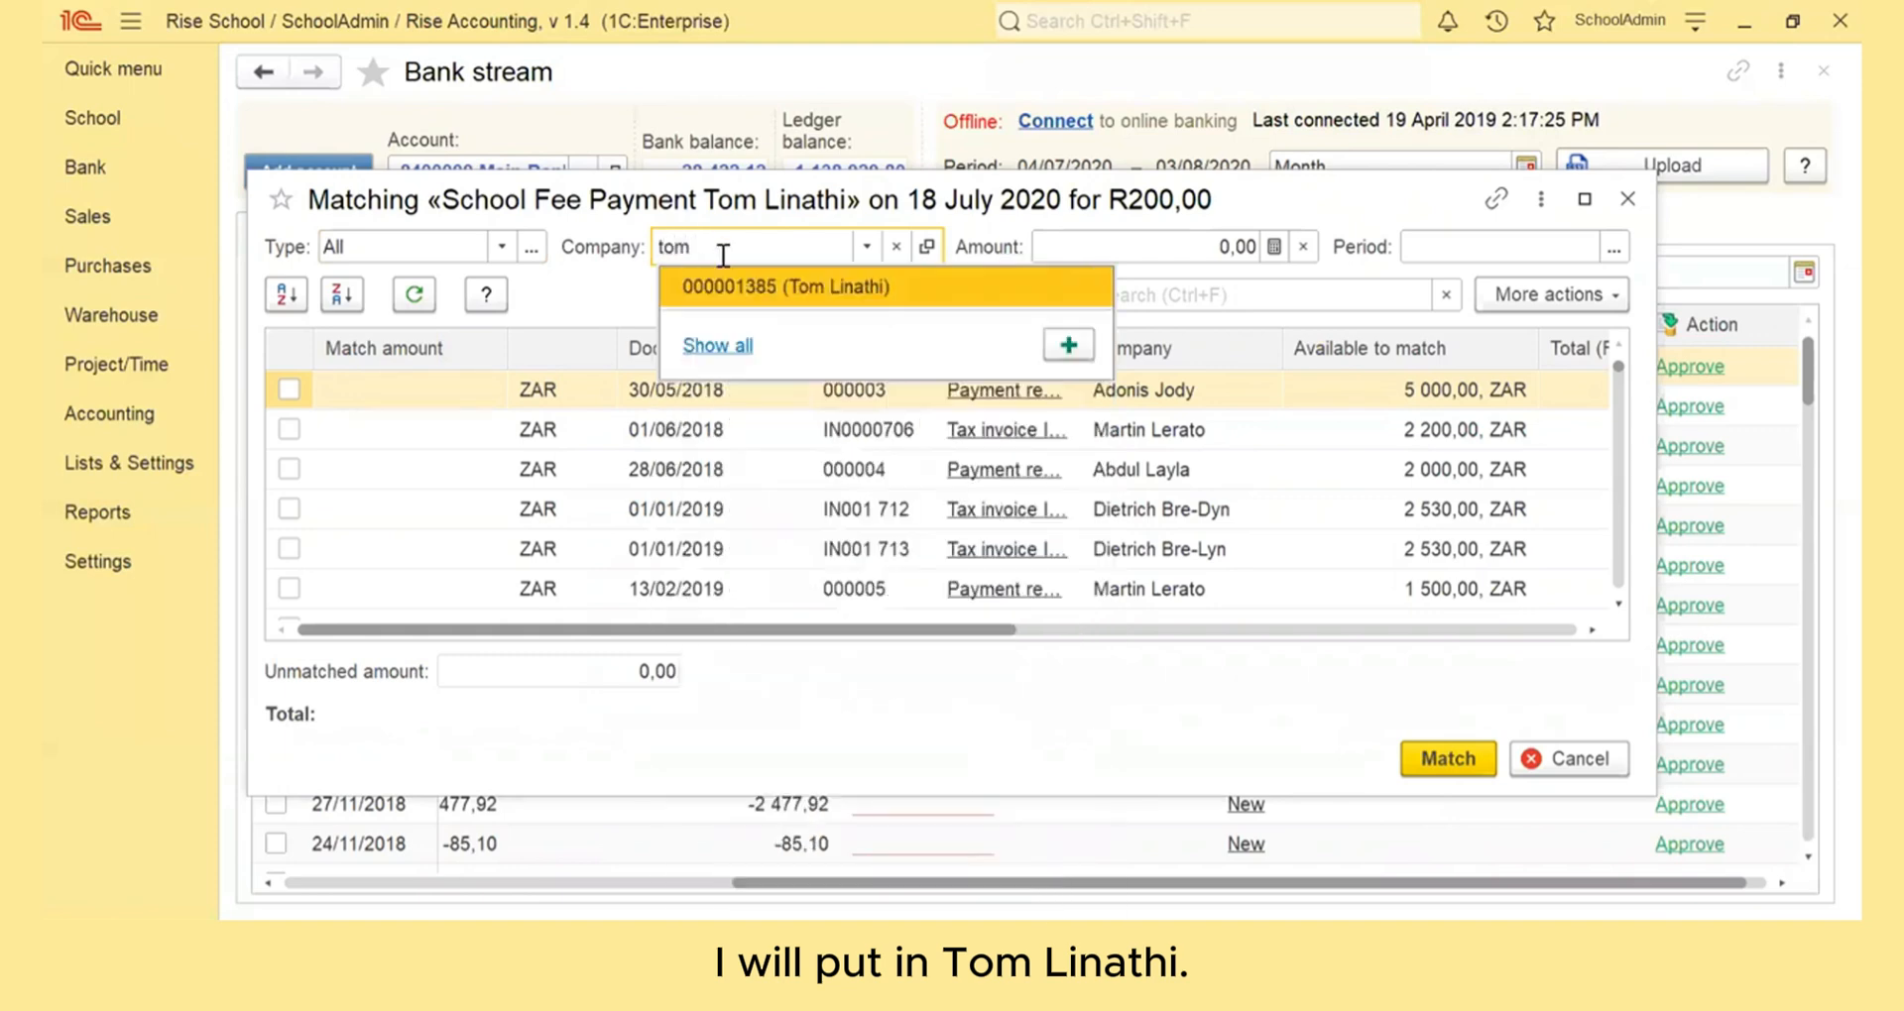
left_click(744, 290)
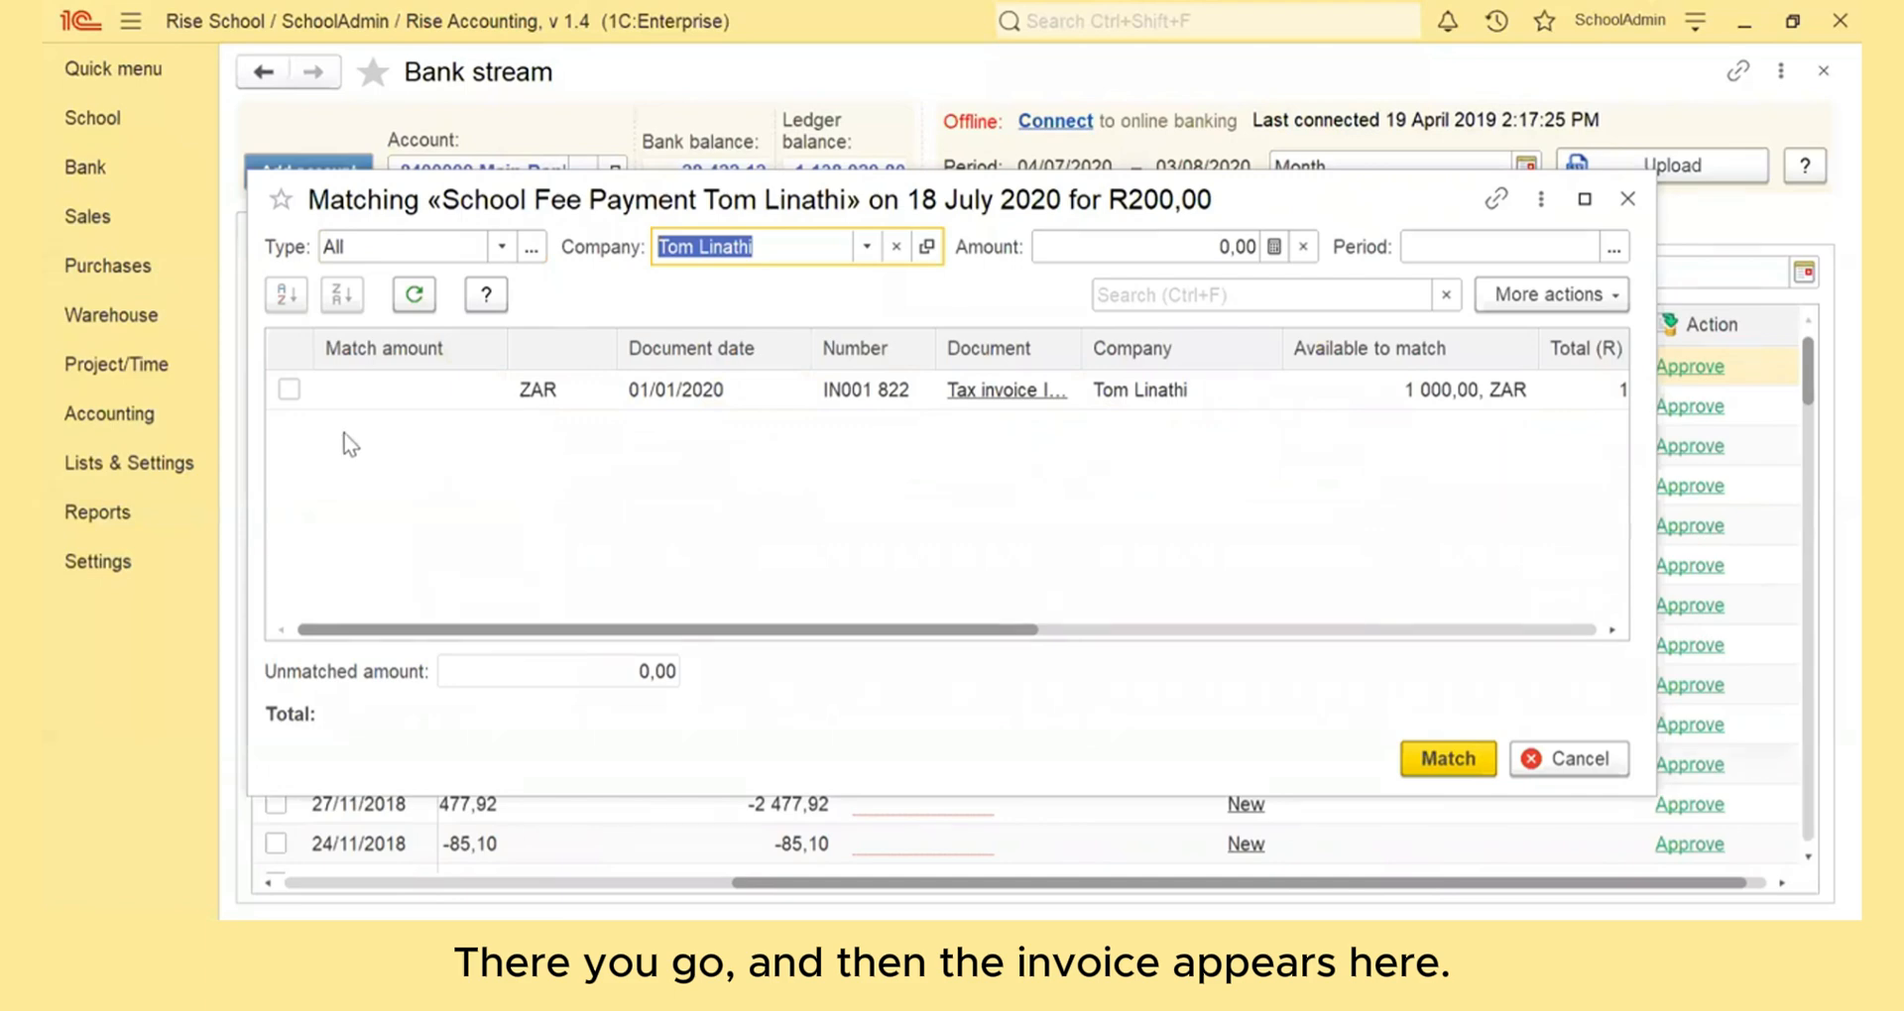
Match the 200,00 payment to the student's tax invoice IN001 822 and approve the transaction
left_click(288, 389)
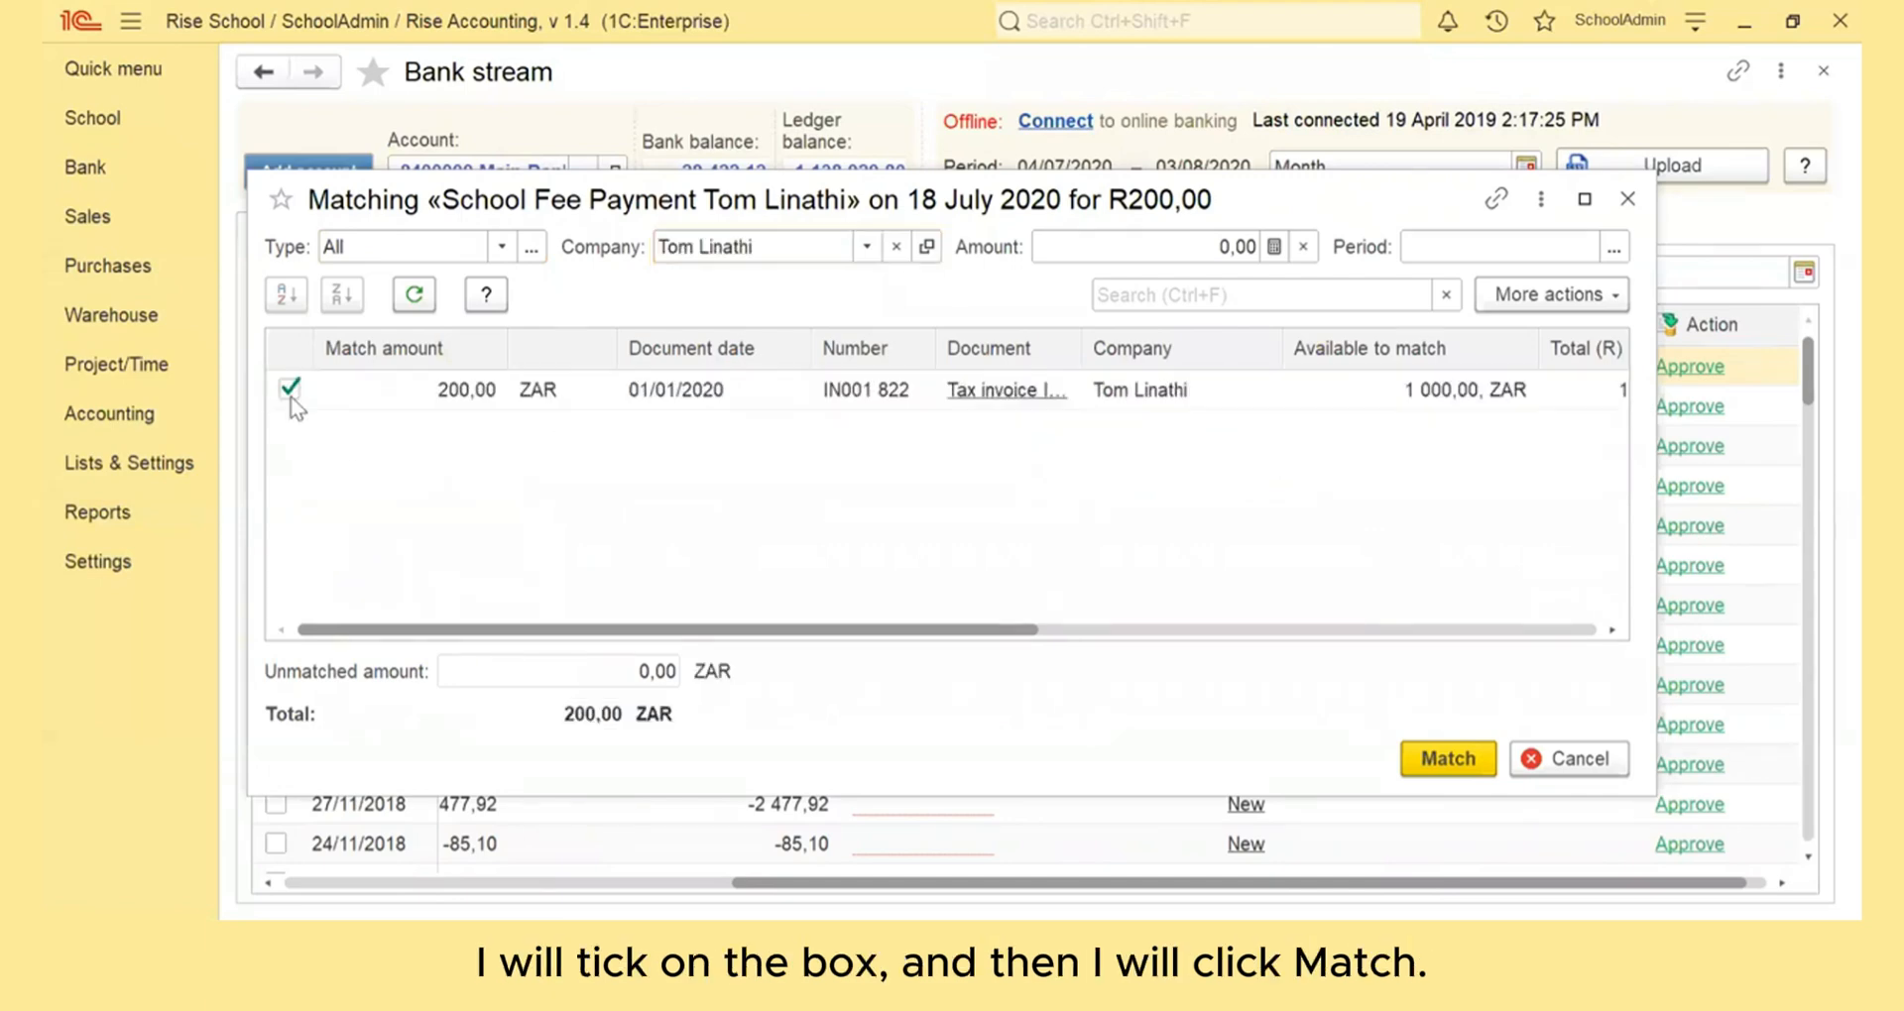
left_click(1443, 762)
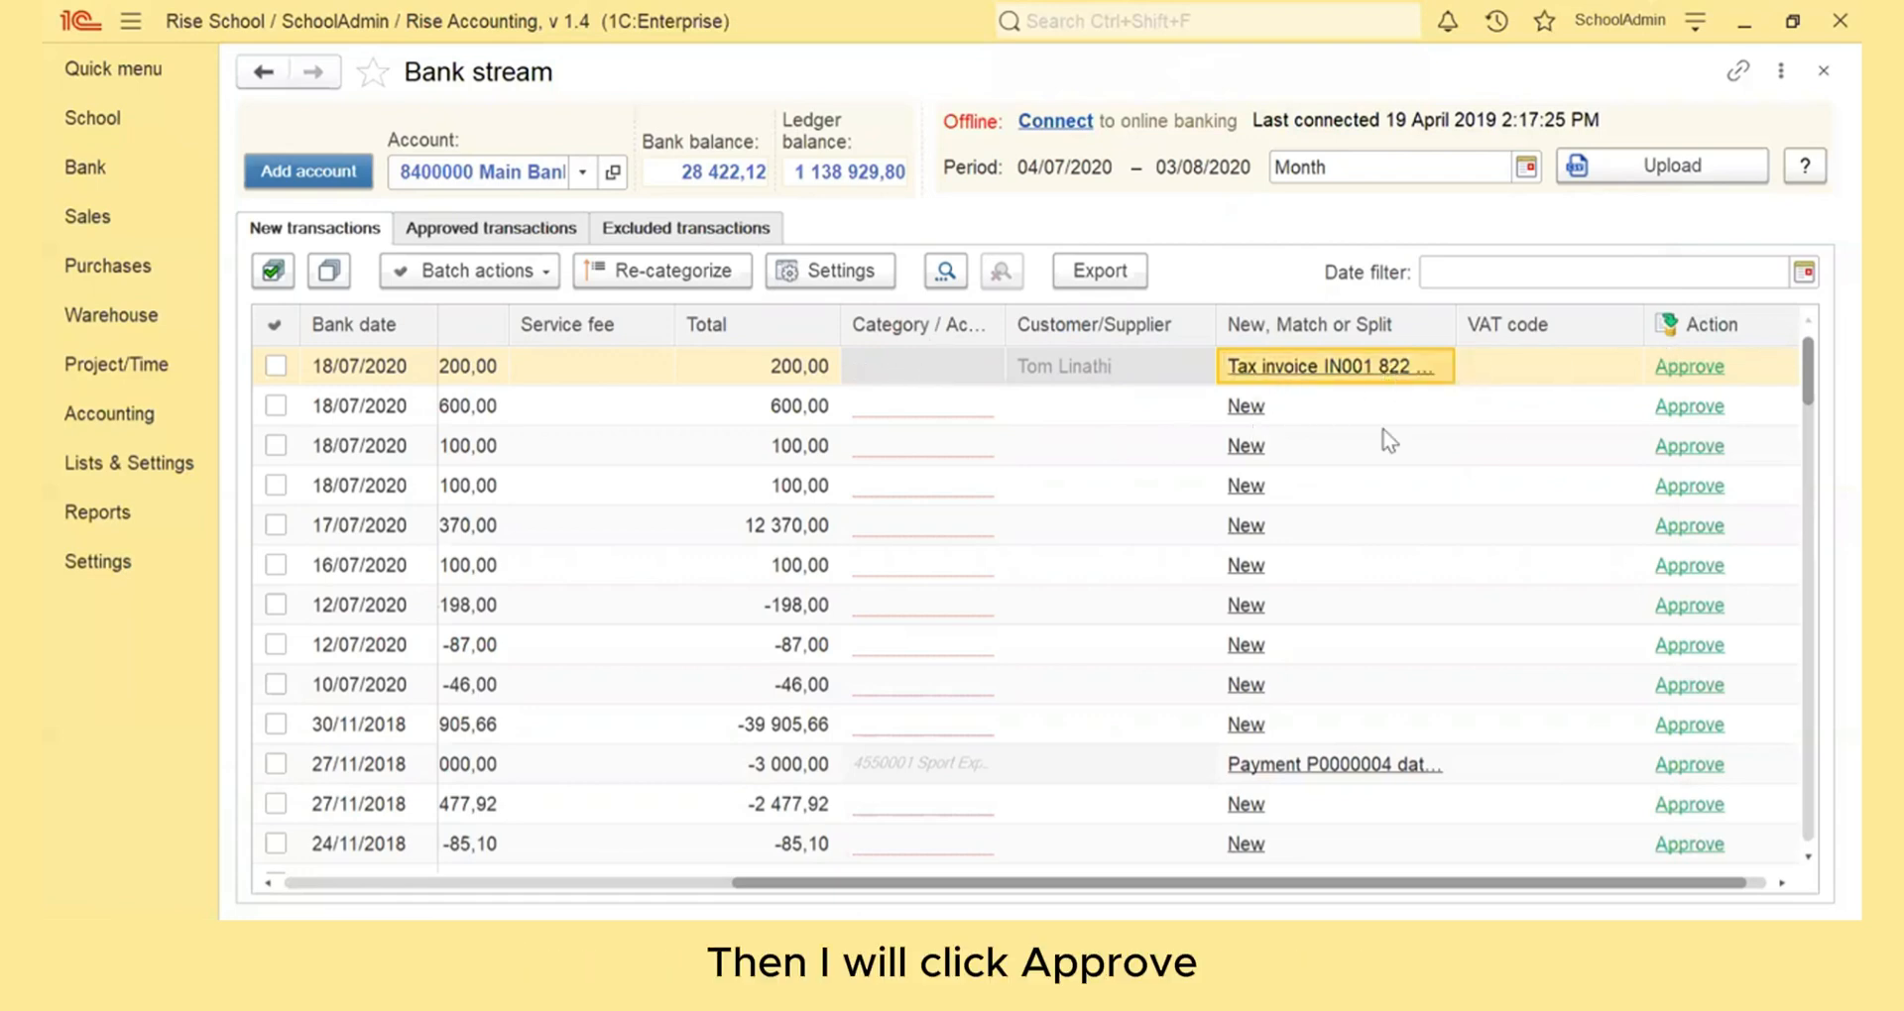
left_click(1686, 369)
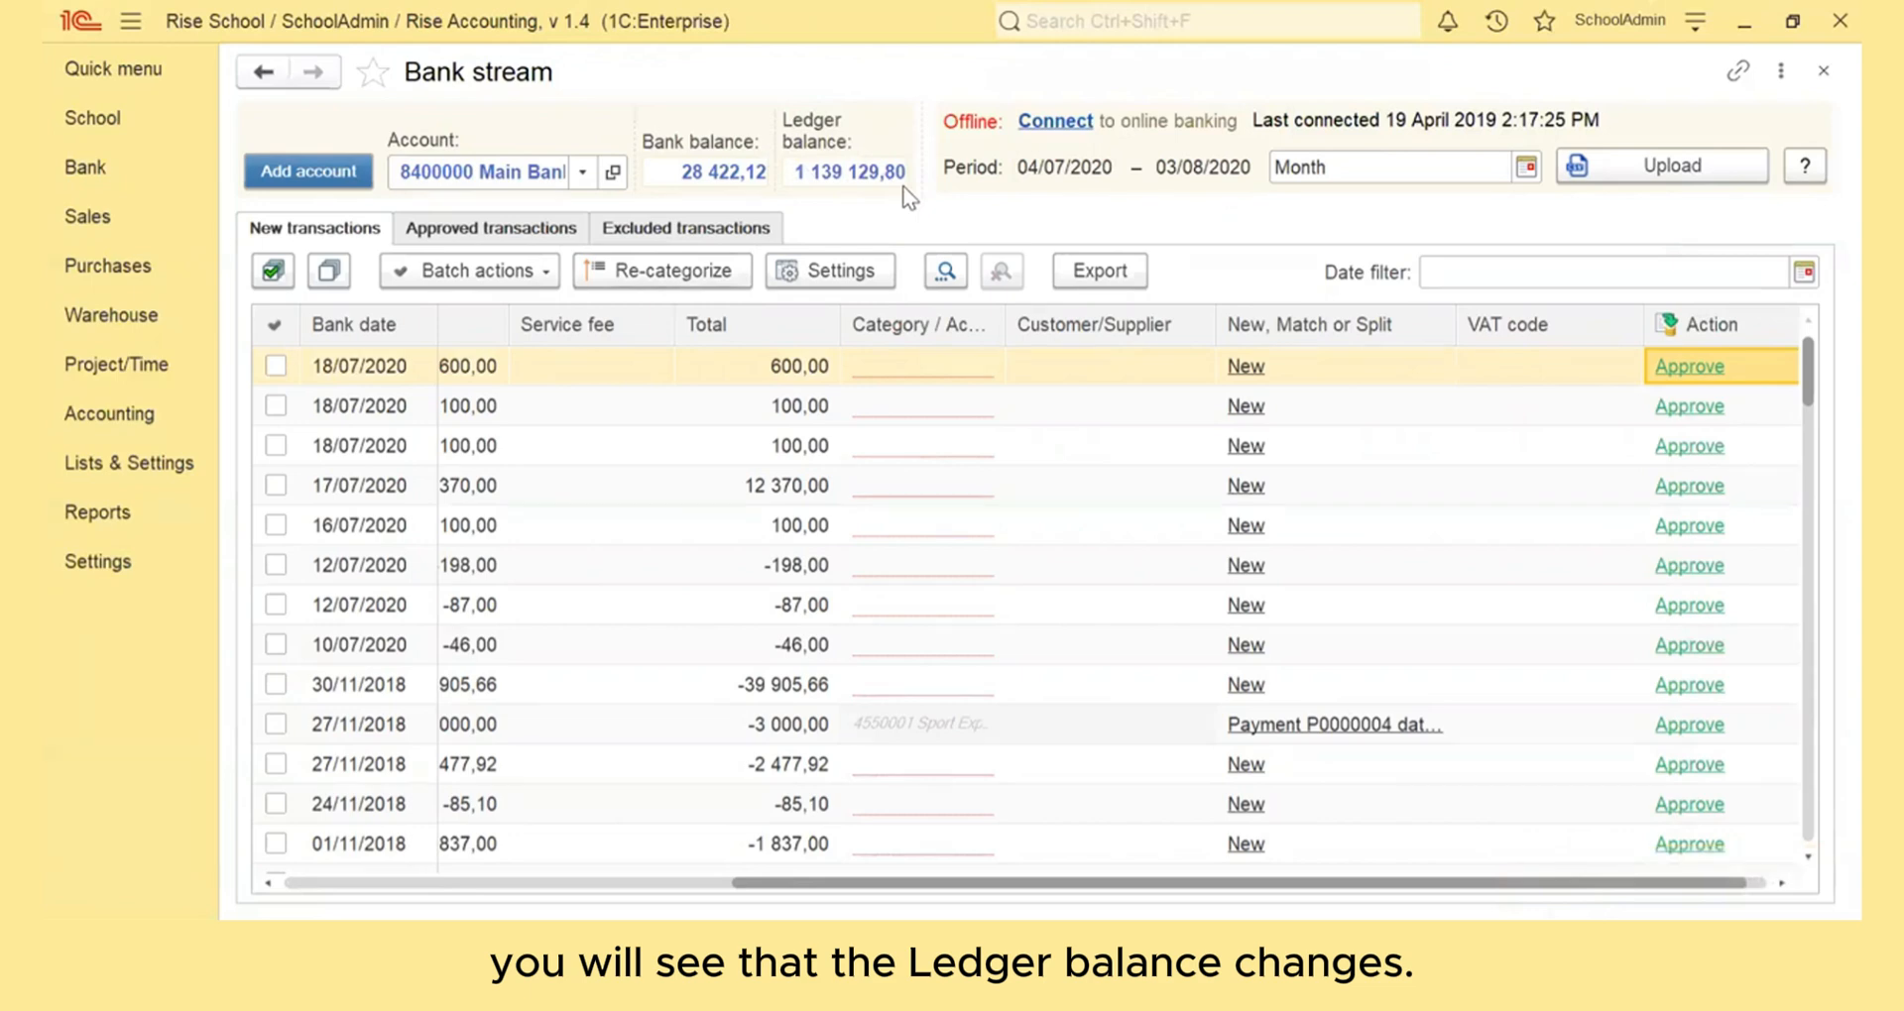
Open document matching for the 600,00 school fee payment of 18/07/2020 and filter the documents by the paying student's name
left_click_drag(948, 886, 467, 881)
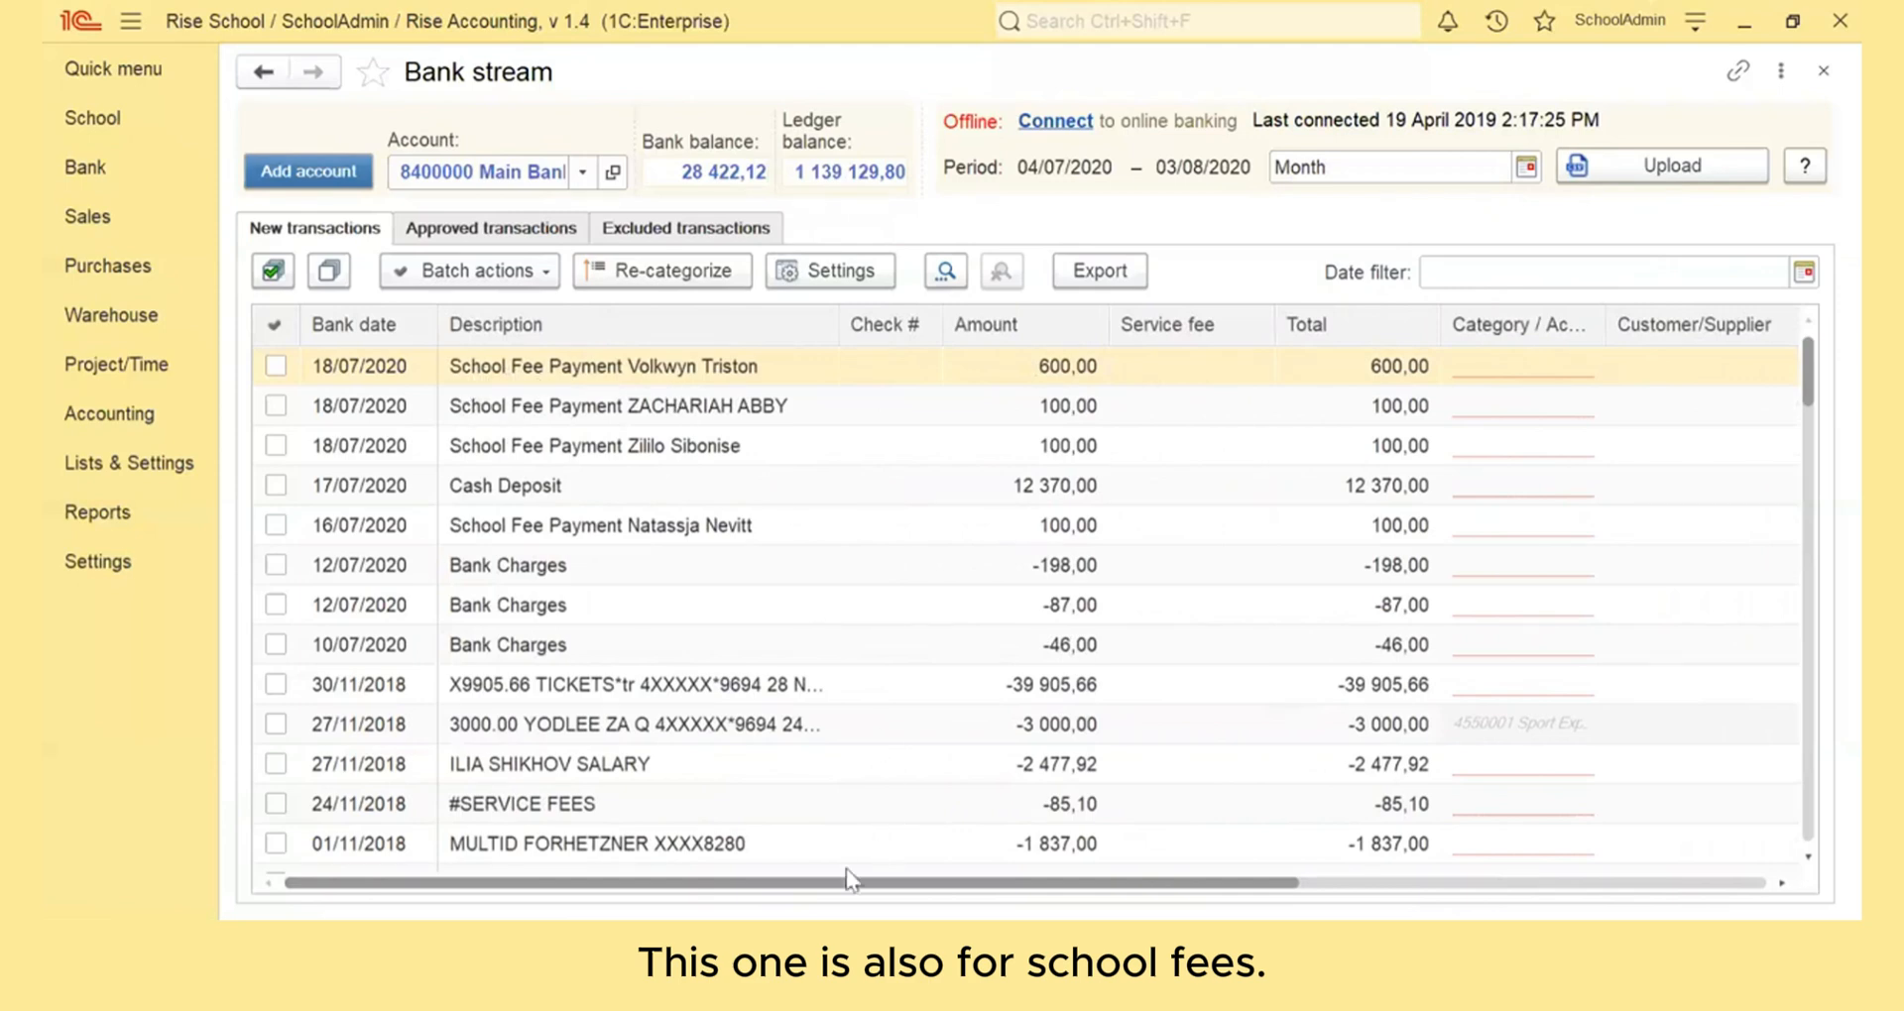
left_click_drag(847, 883, 1330, 906)
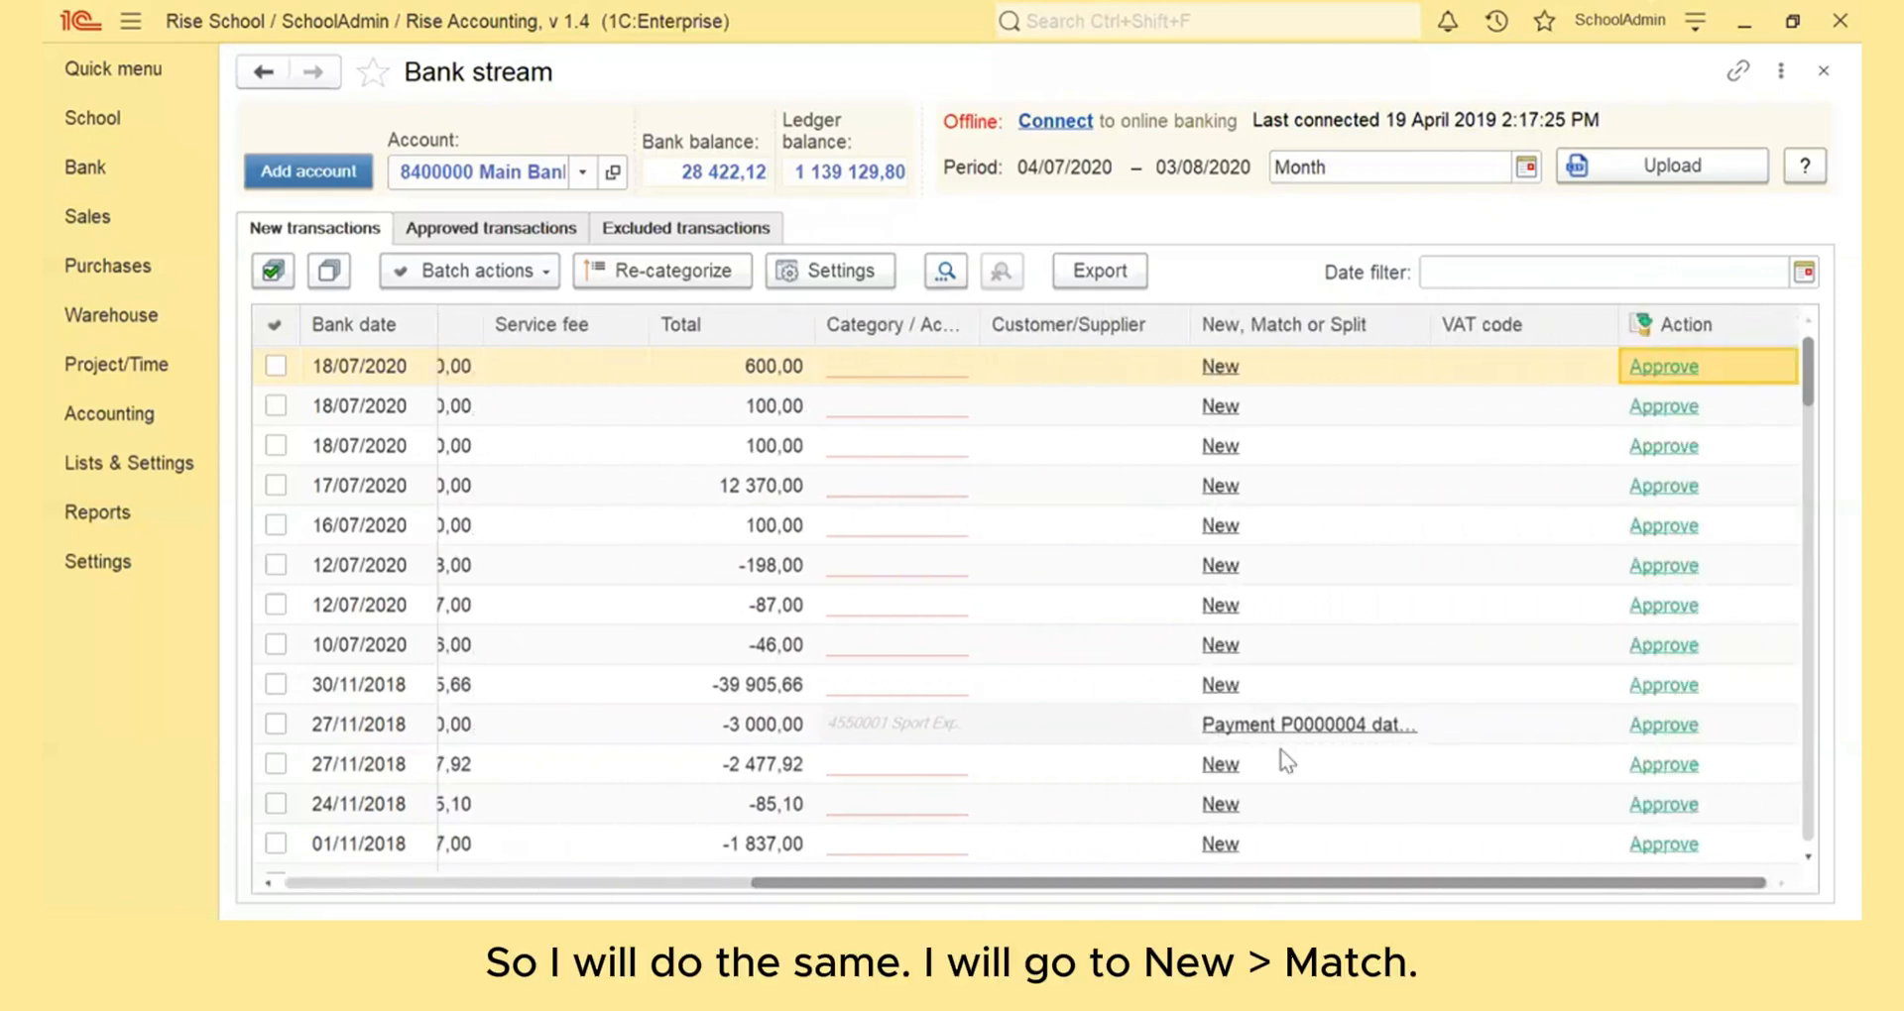
left_click(1221, 367)
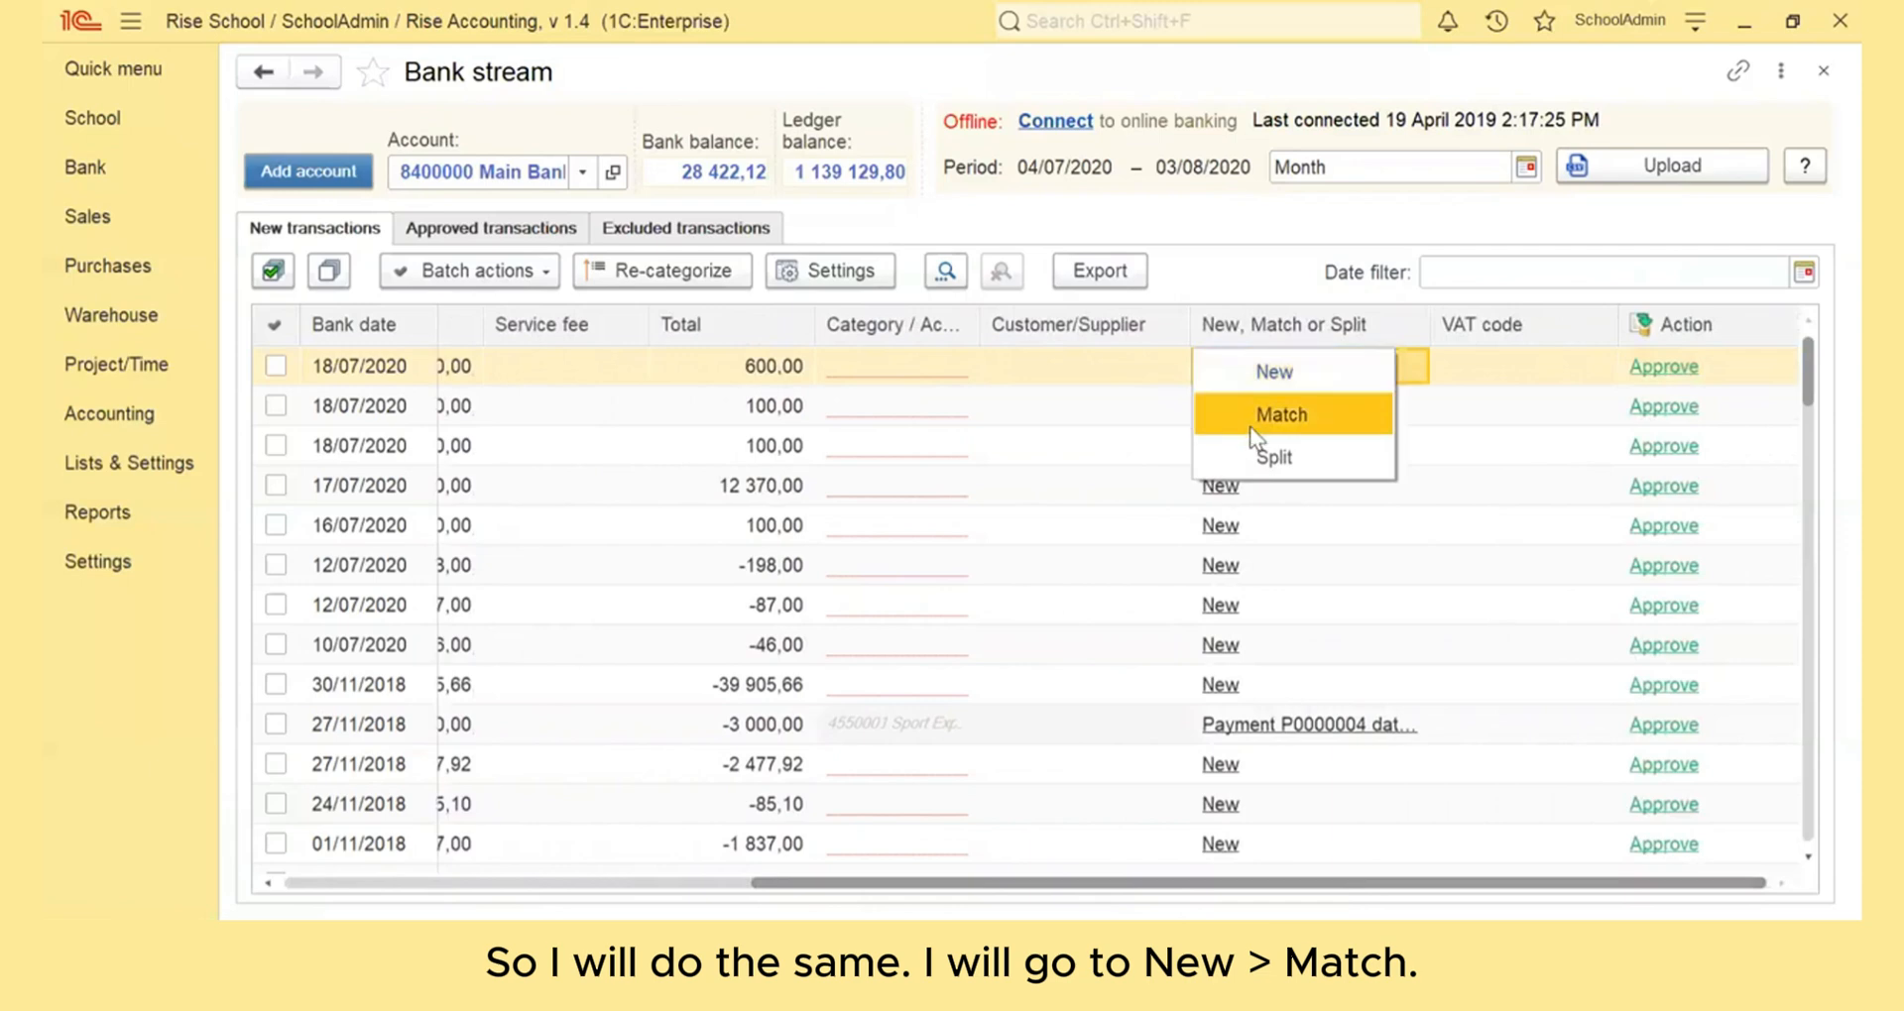
left_click(1249, 421)
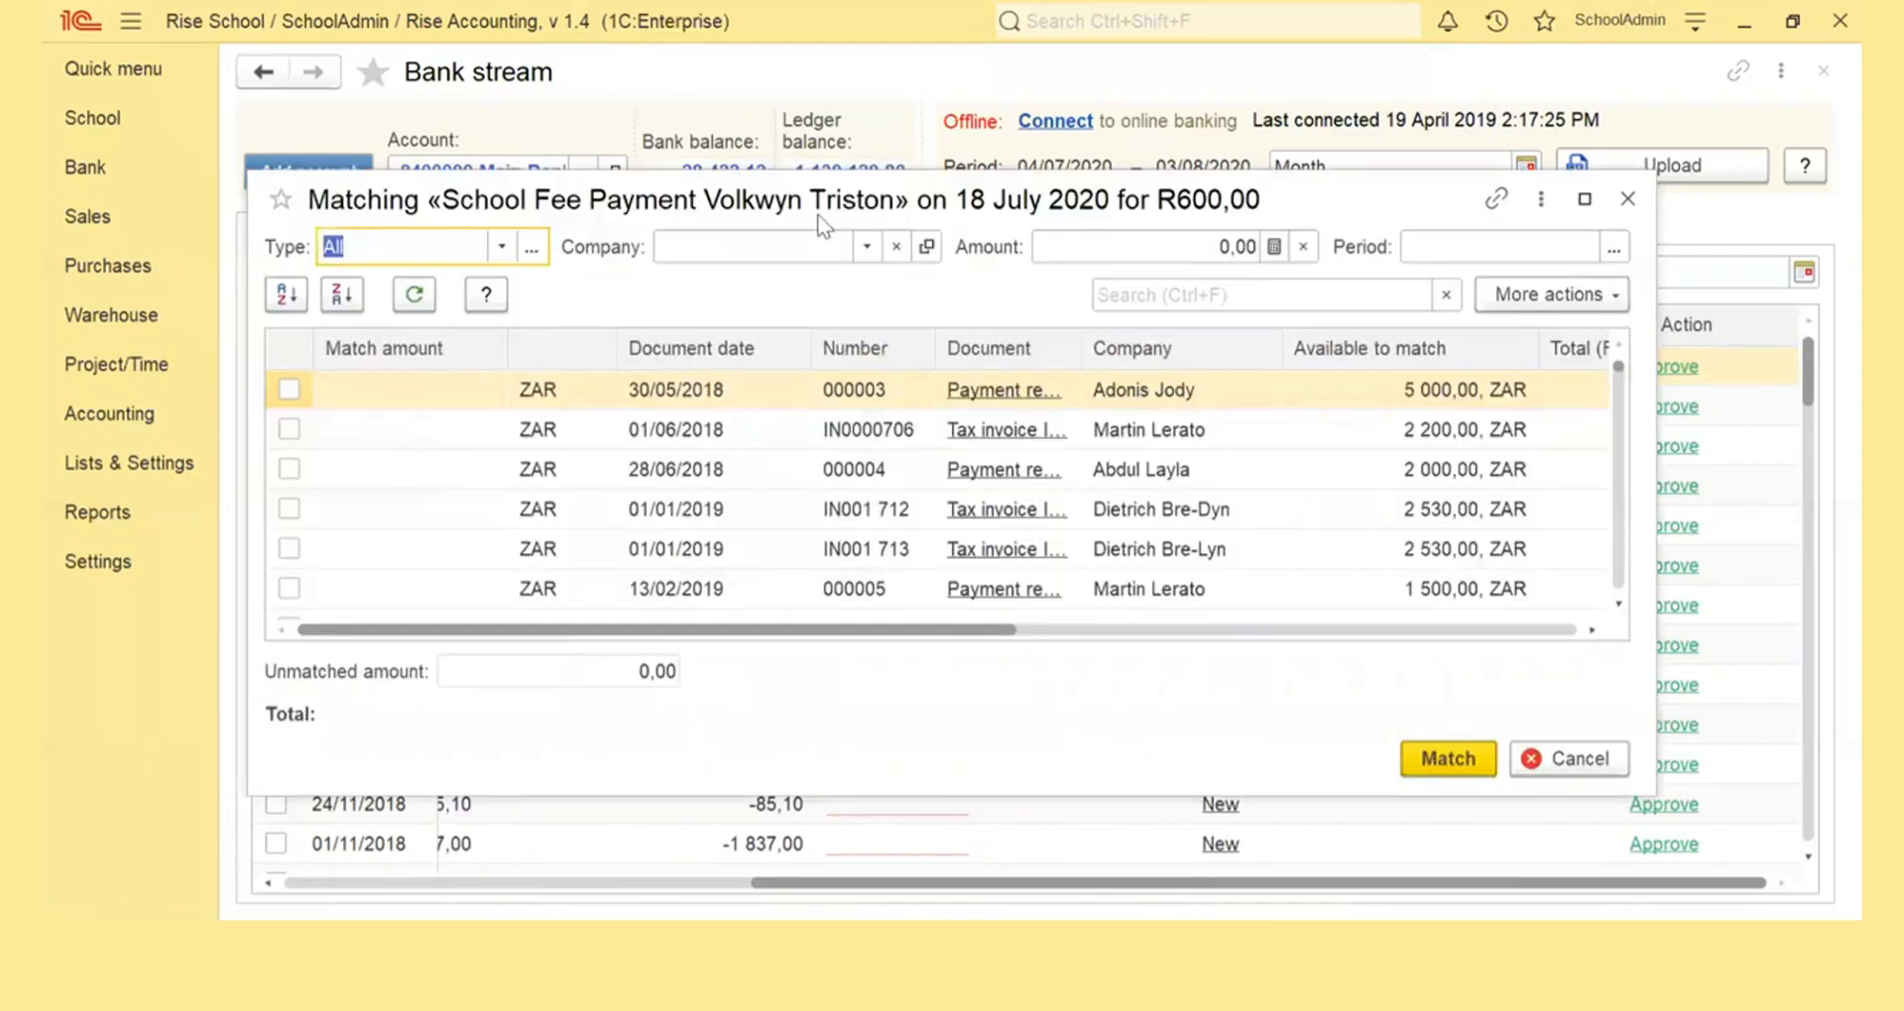
left_click(770, 244)
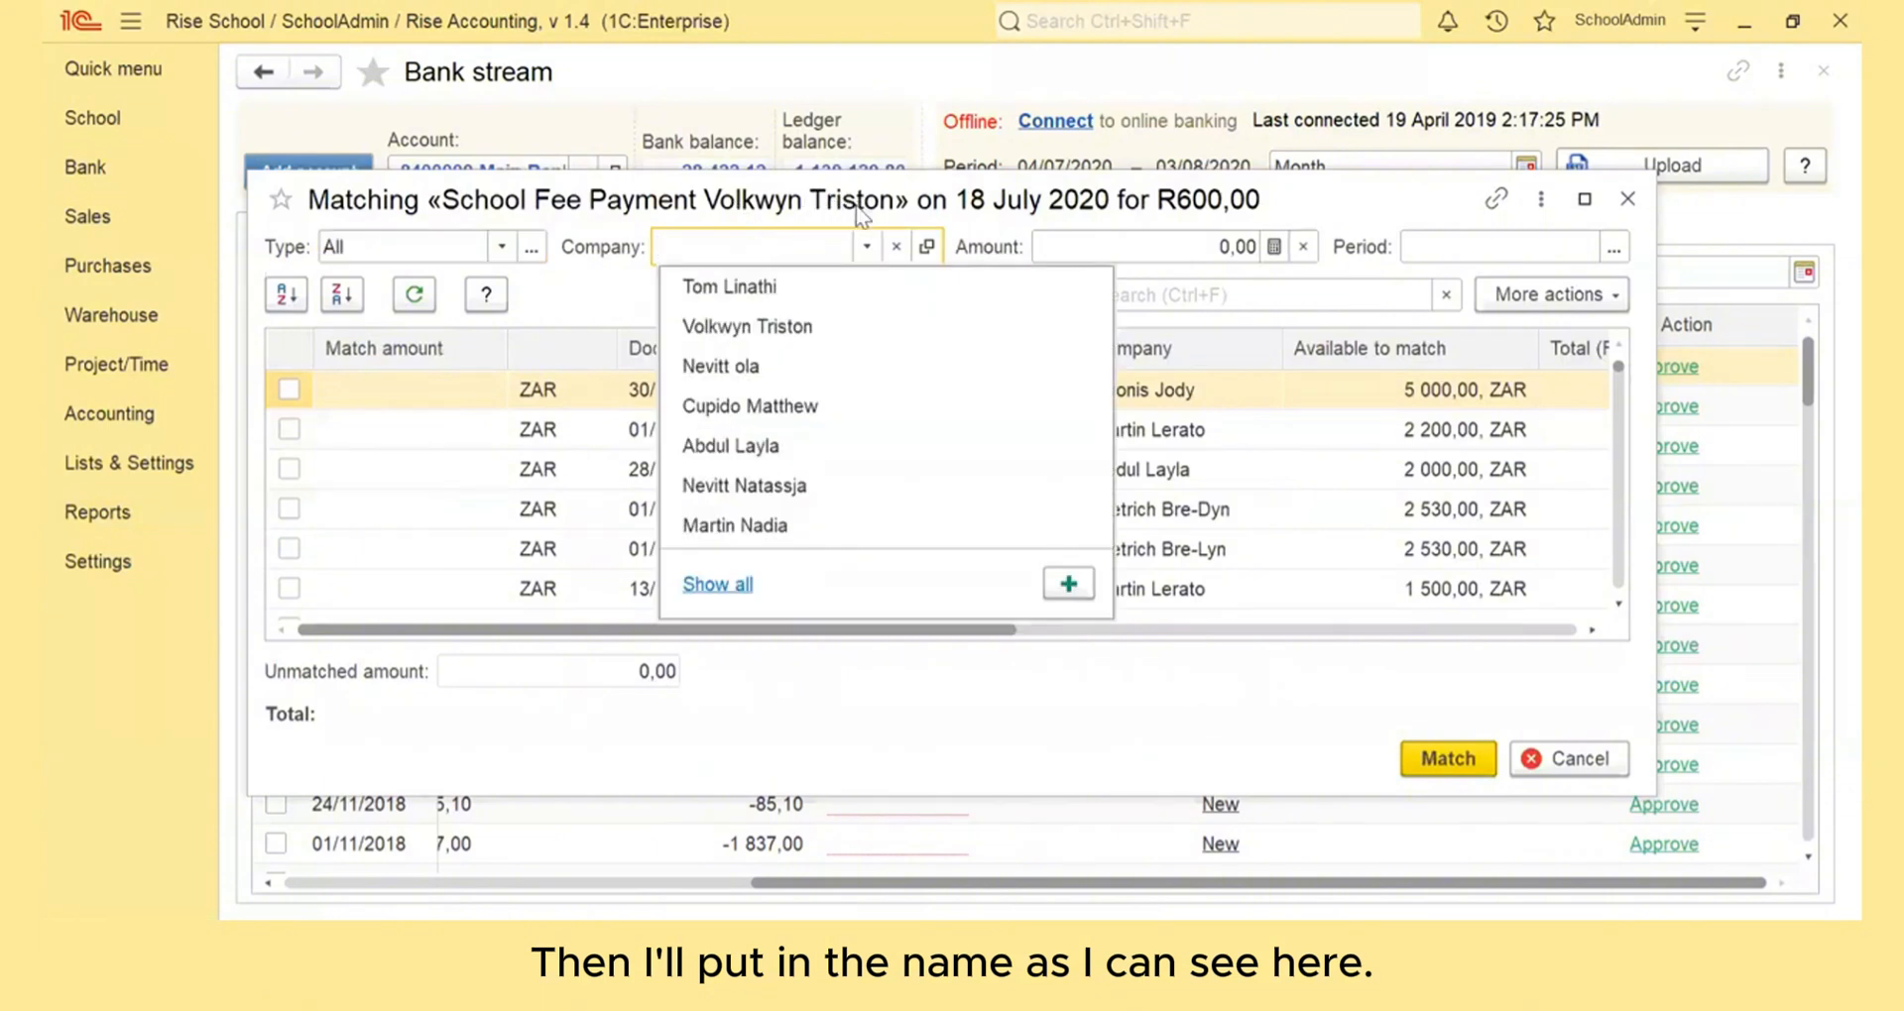
left_click(745, 329)
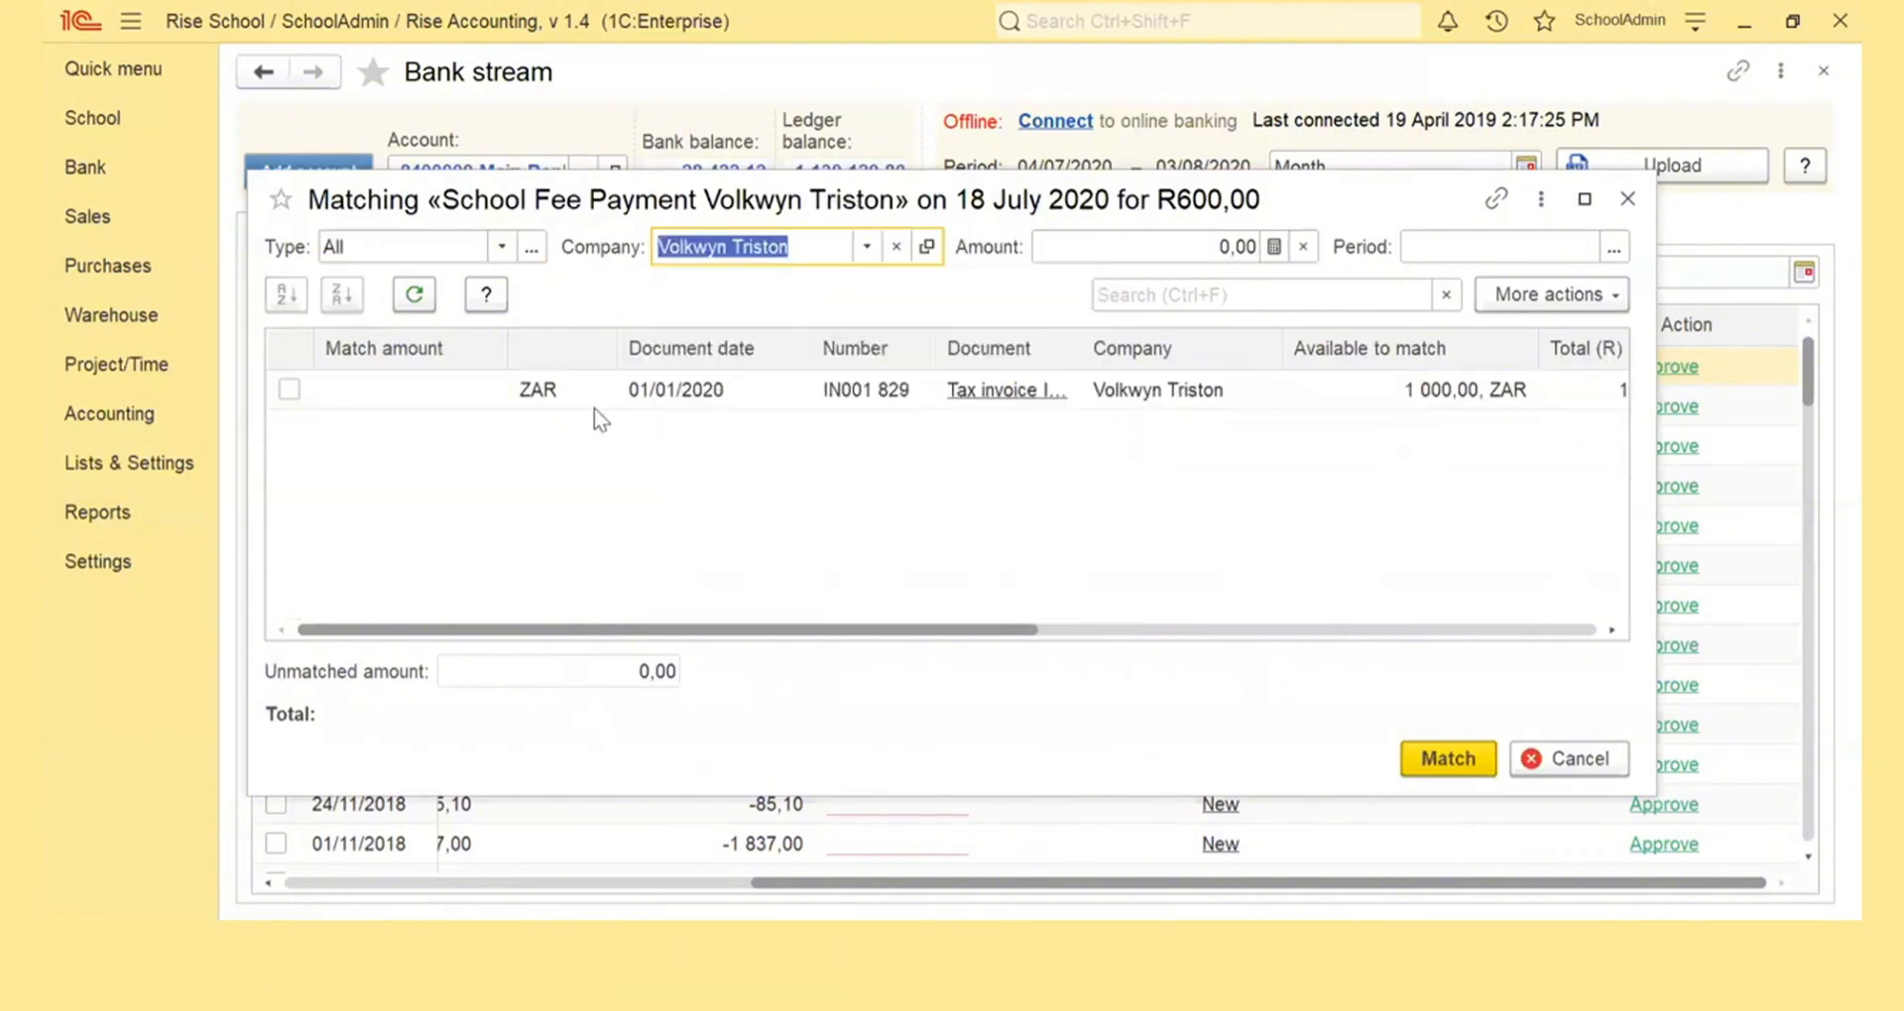
Match the 600,00 payment to the student's tax invoice IN001 829 and approve the transaction
left_click(283, 389)
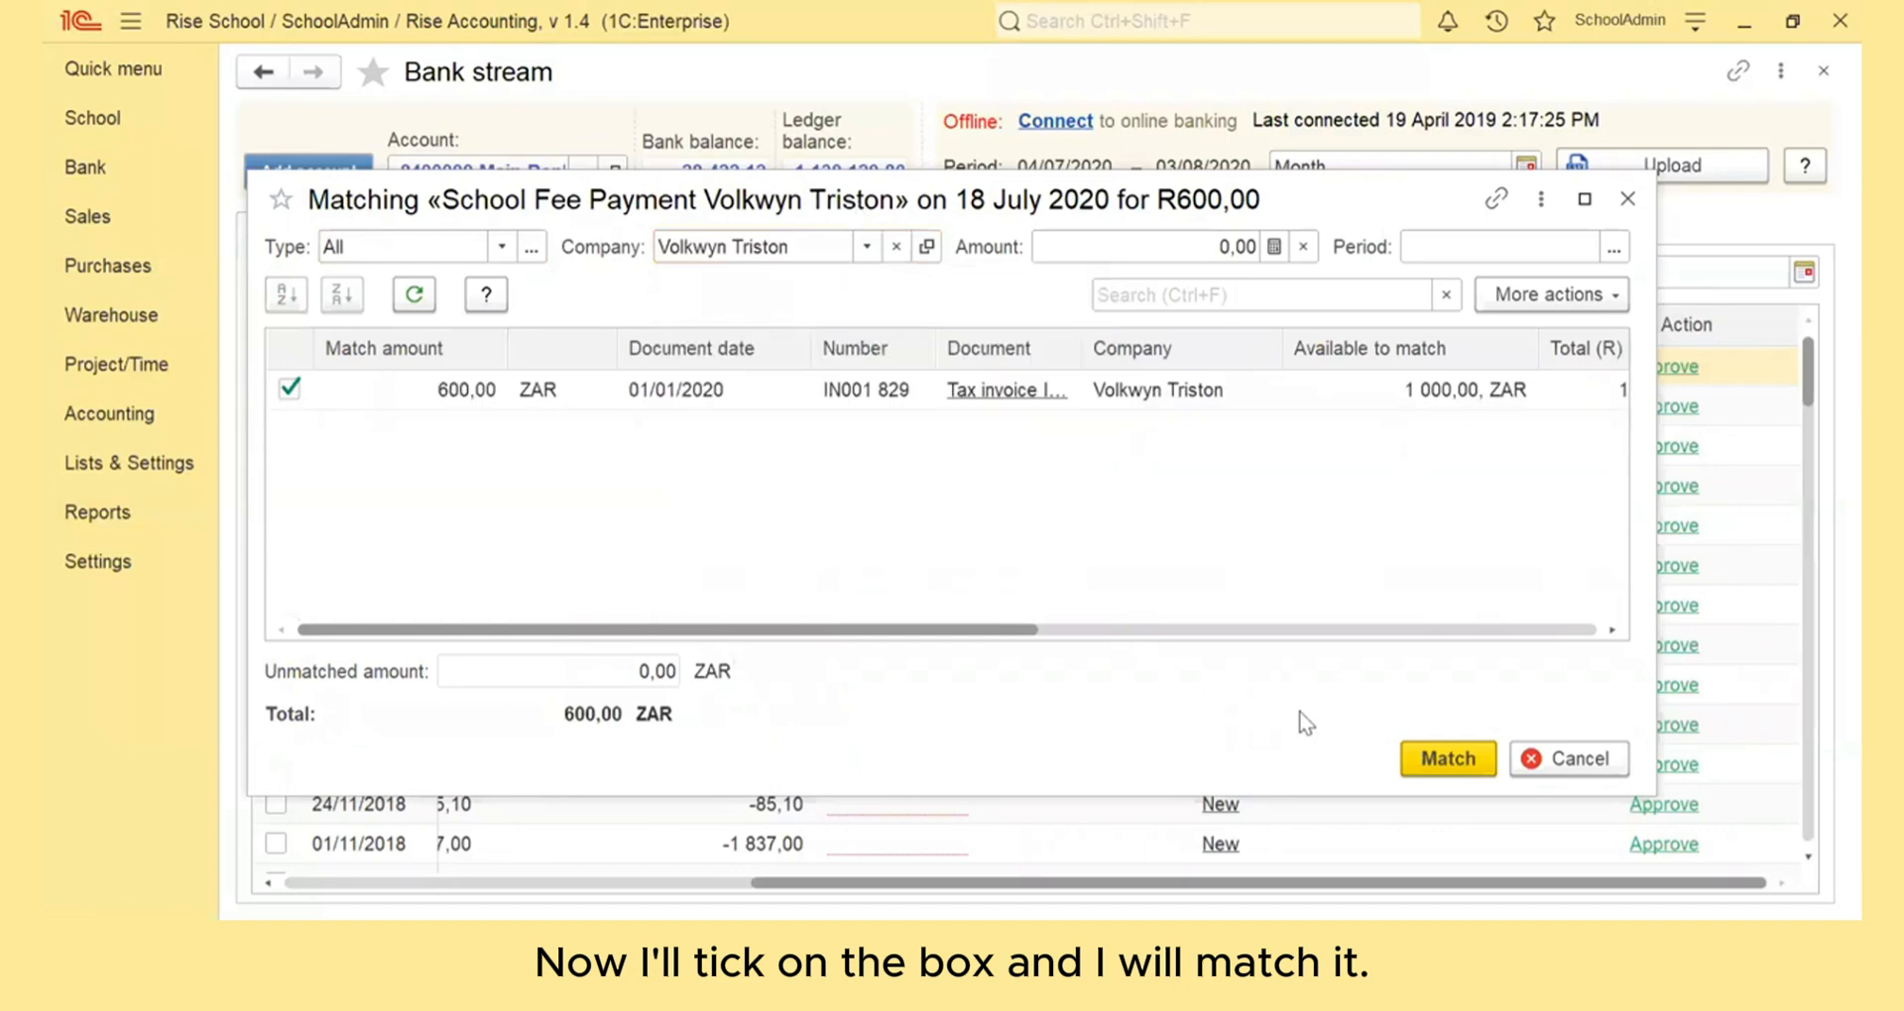
left_click(1418, 753)
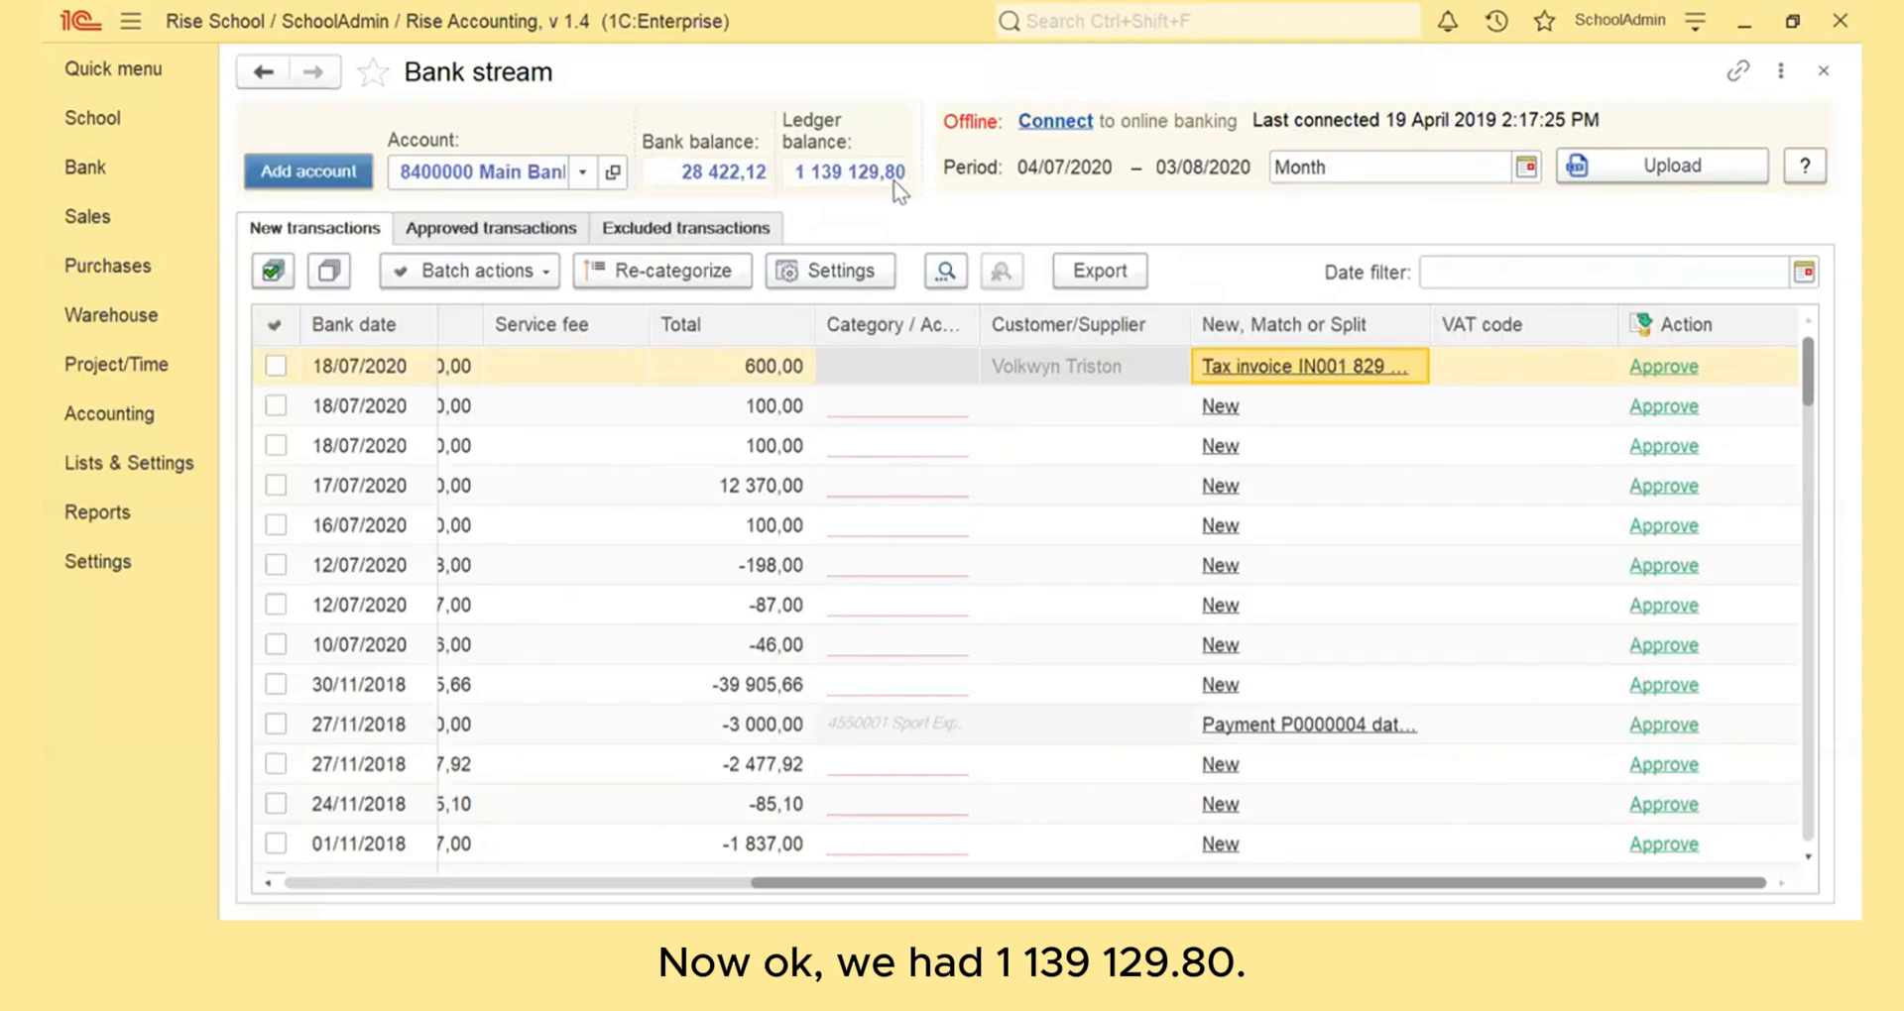
left_click(1648, 367)
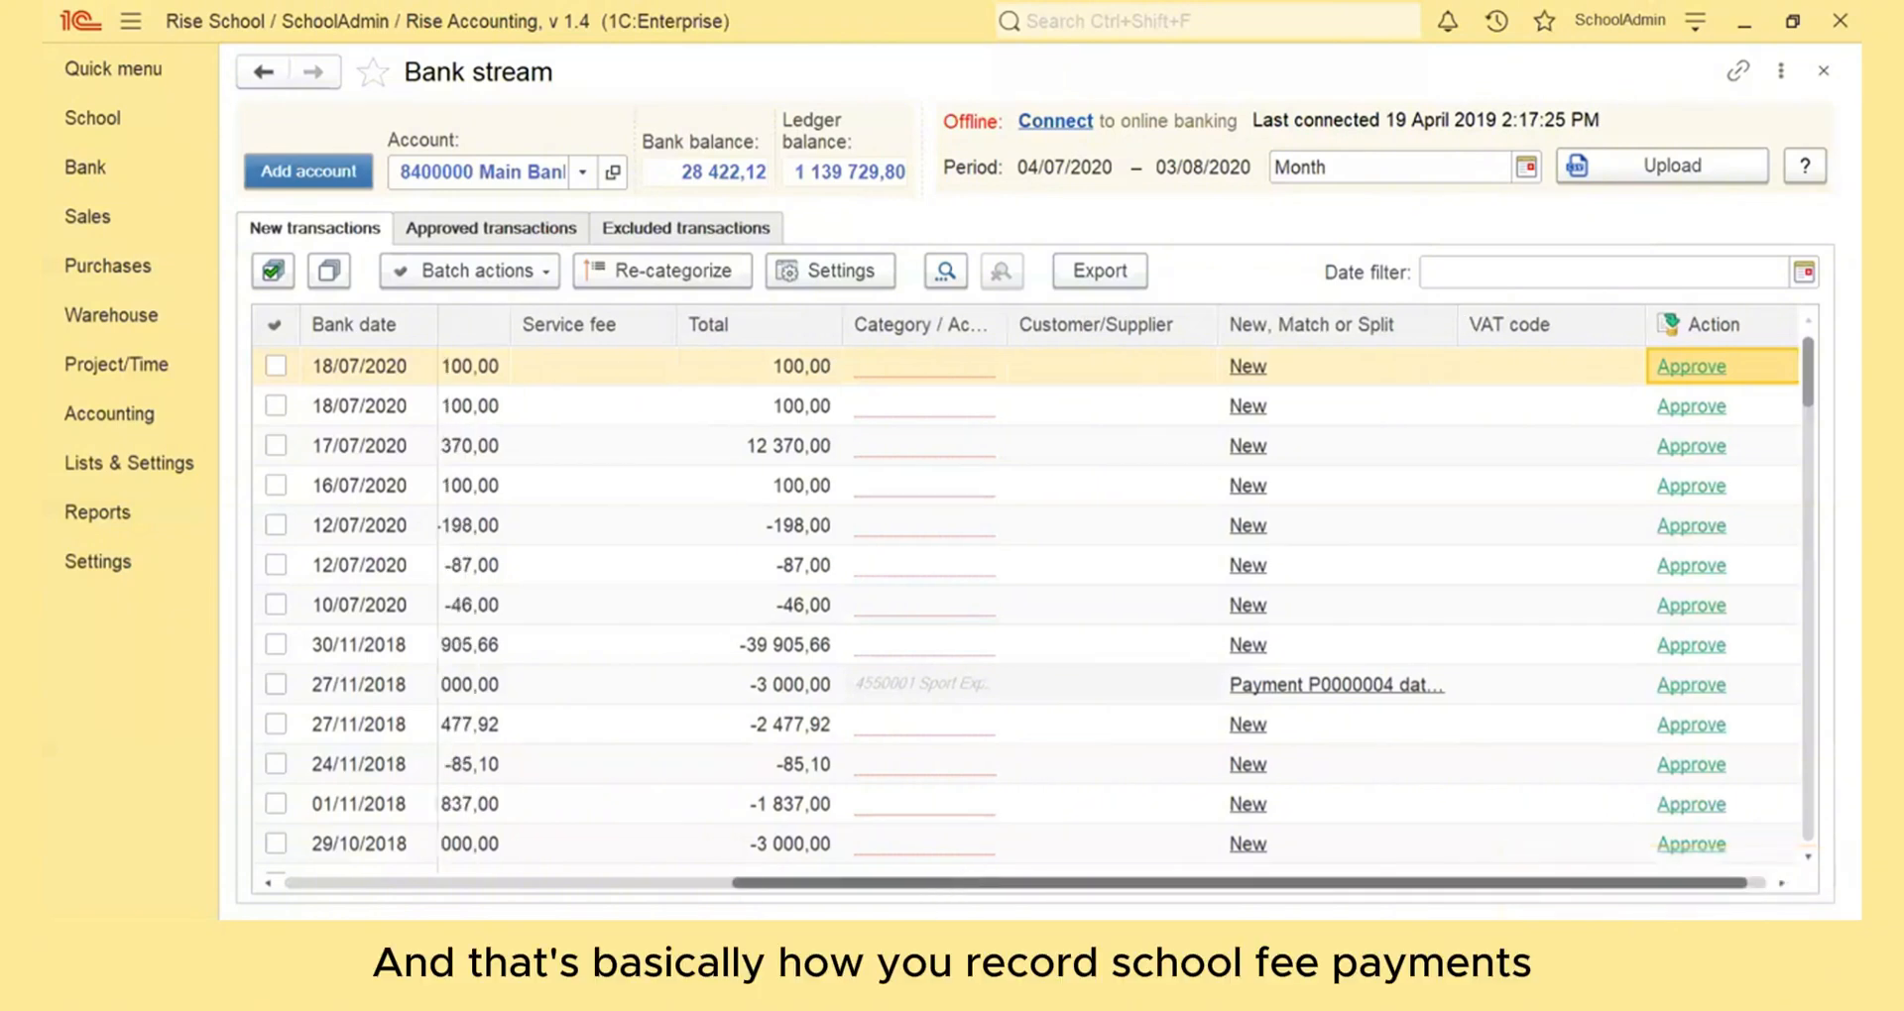
Find the 2 700,00 transaction FNB OB PMT SILVERLEA of 05/06/2018 in the bank stream and open its document matching
left_click_drag(940, 890, 442, 897)
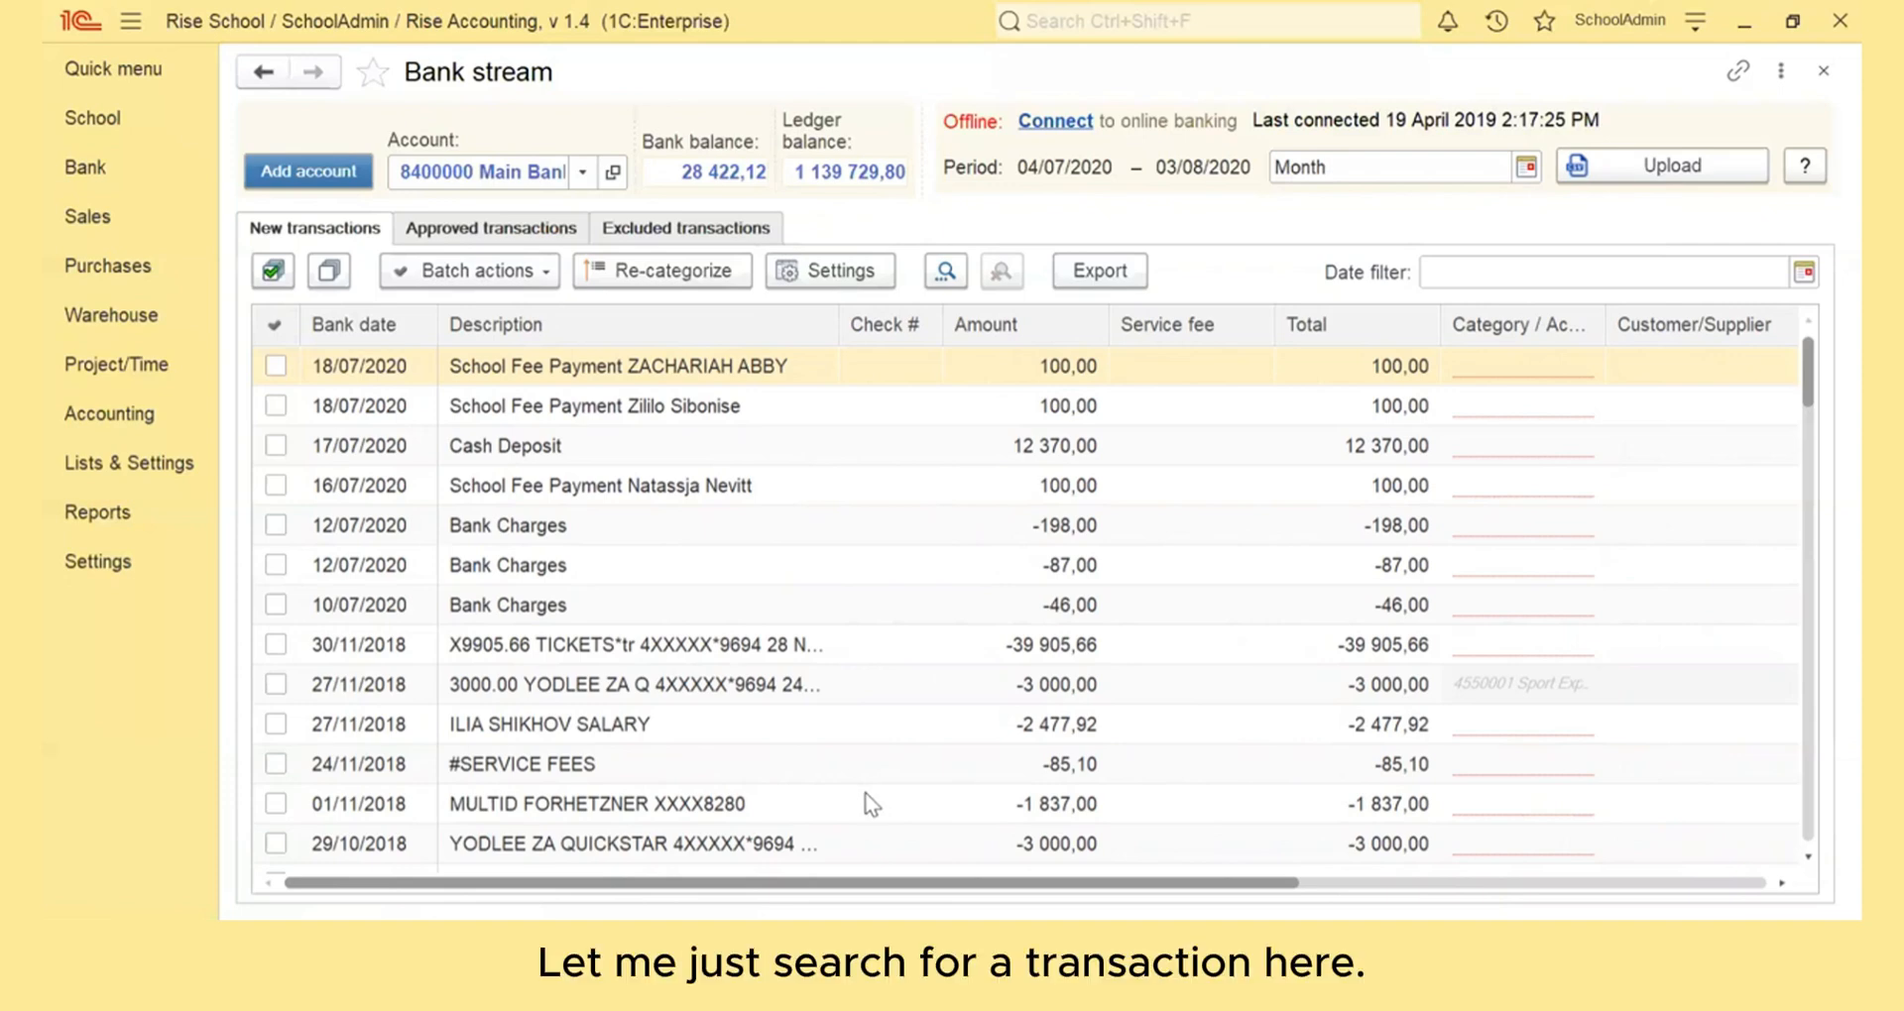
scroll(868, 801, "down", 3)
scroll(870, 803, "down", 2)
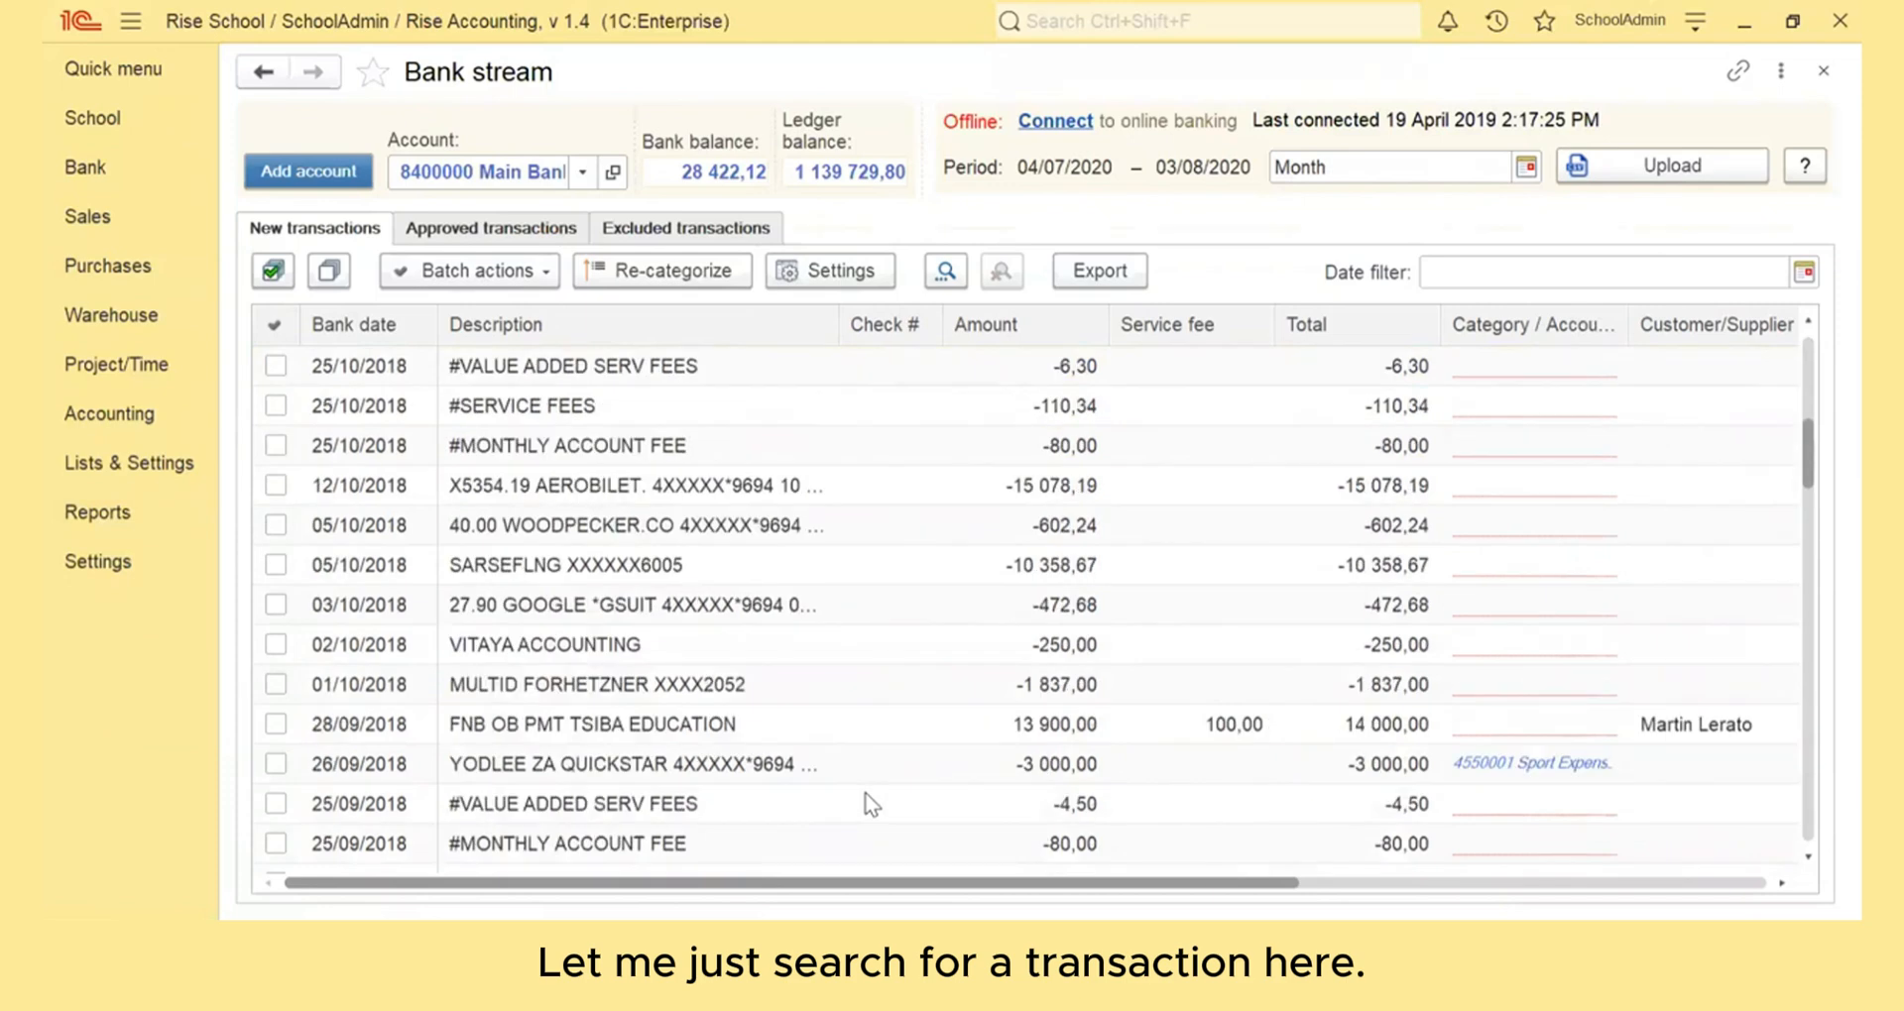
scroll(871, 803, "down", 5)
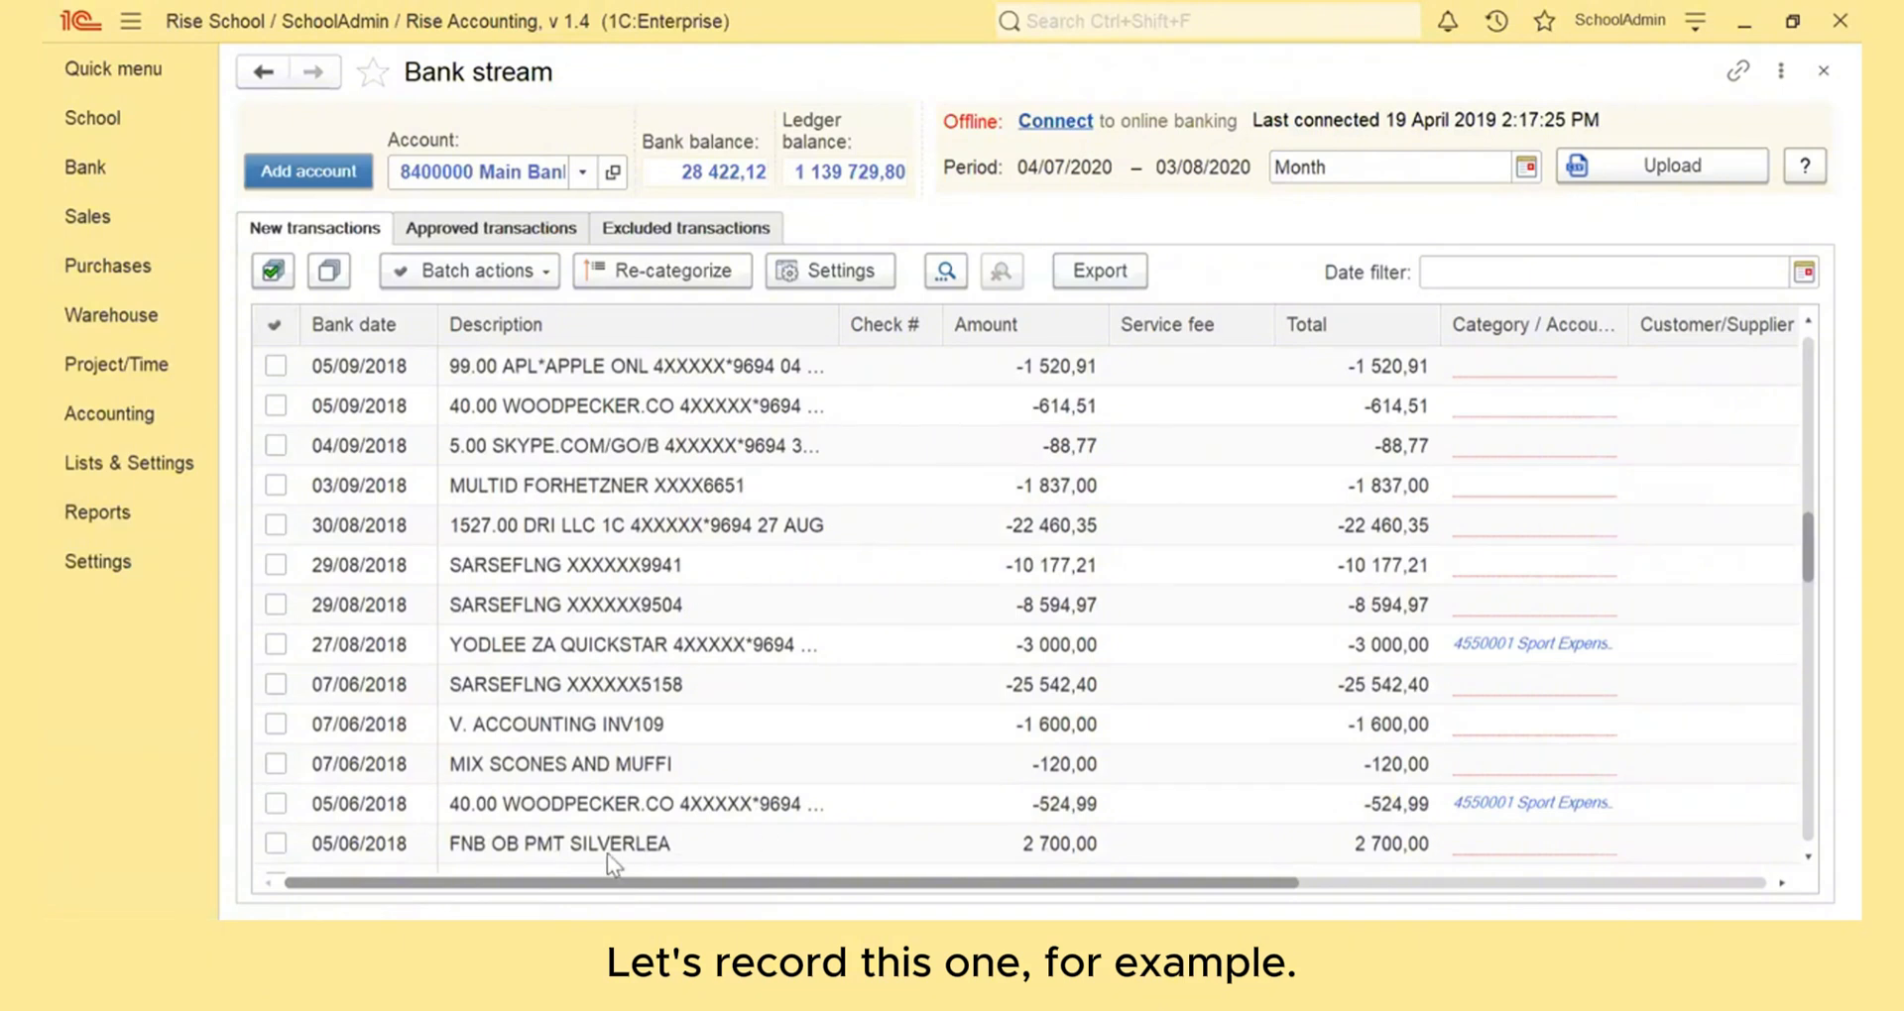
left_click(716, 844)
scroll(1124, 766, "down", 1)
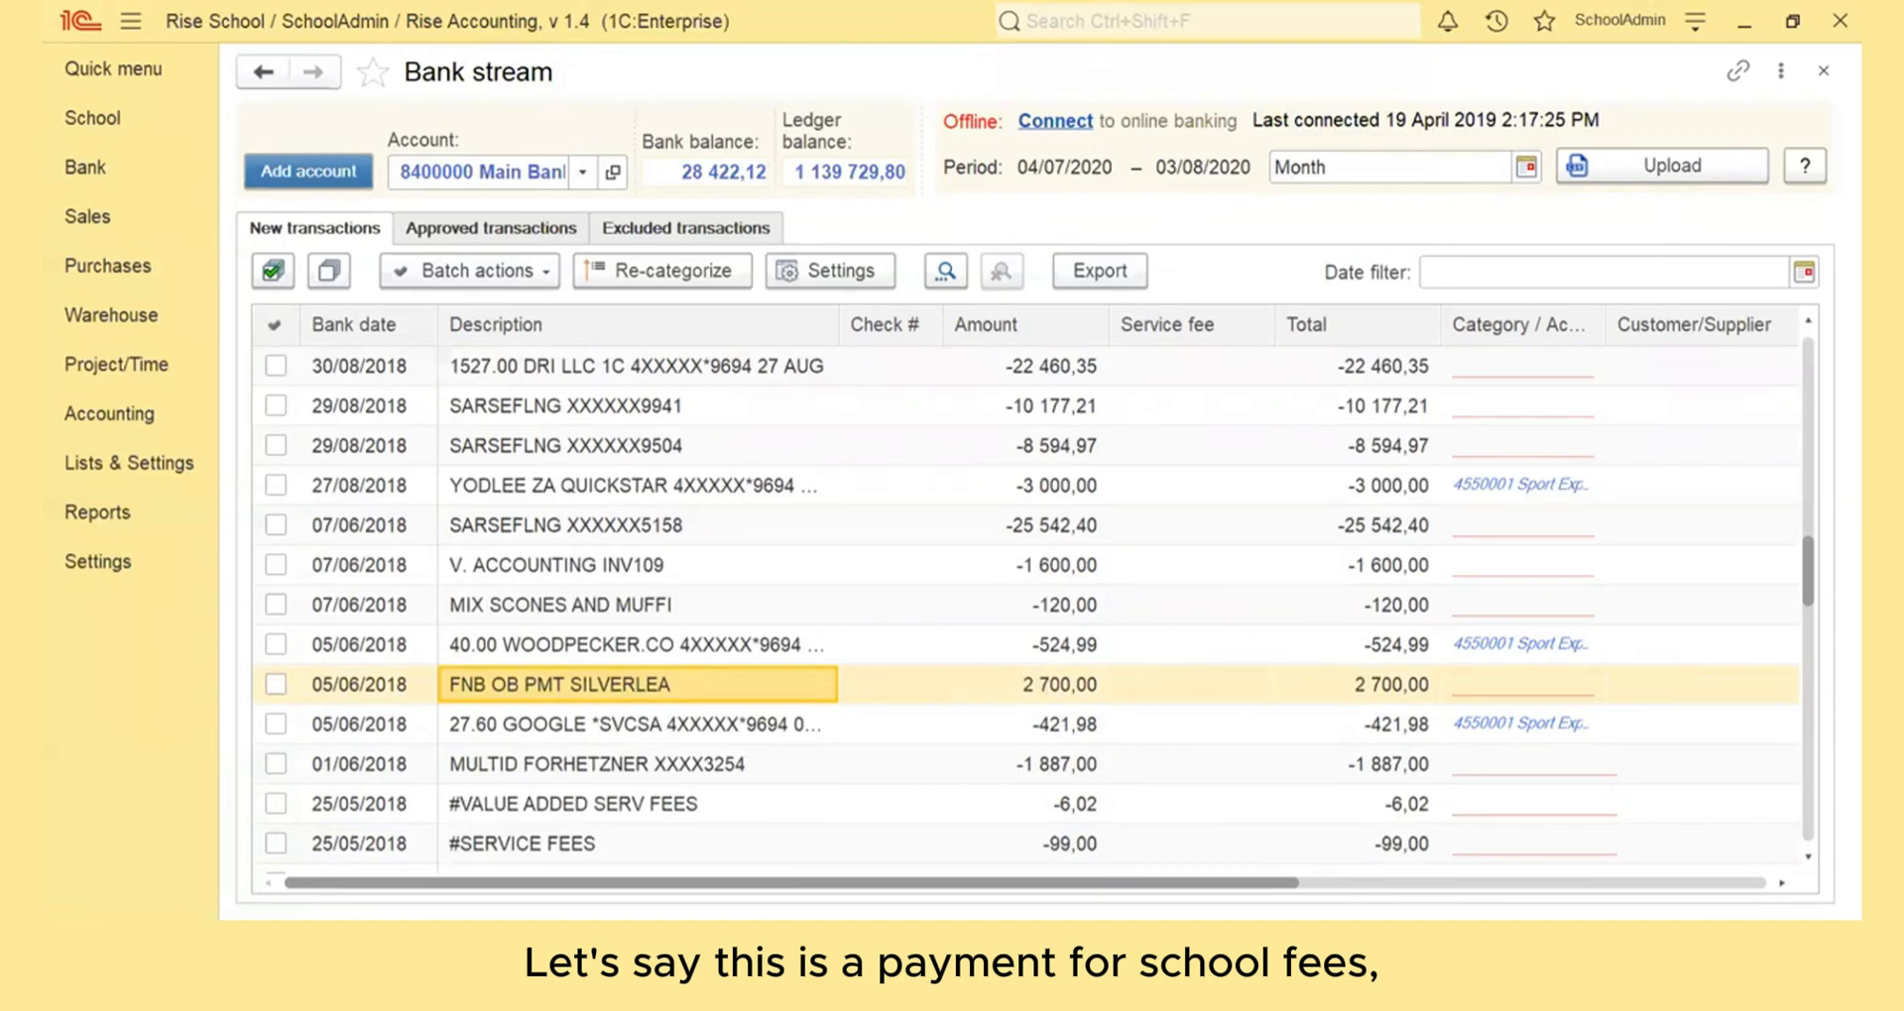
left_click_drag(1099, 883, 1586, 847)
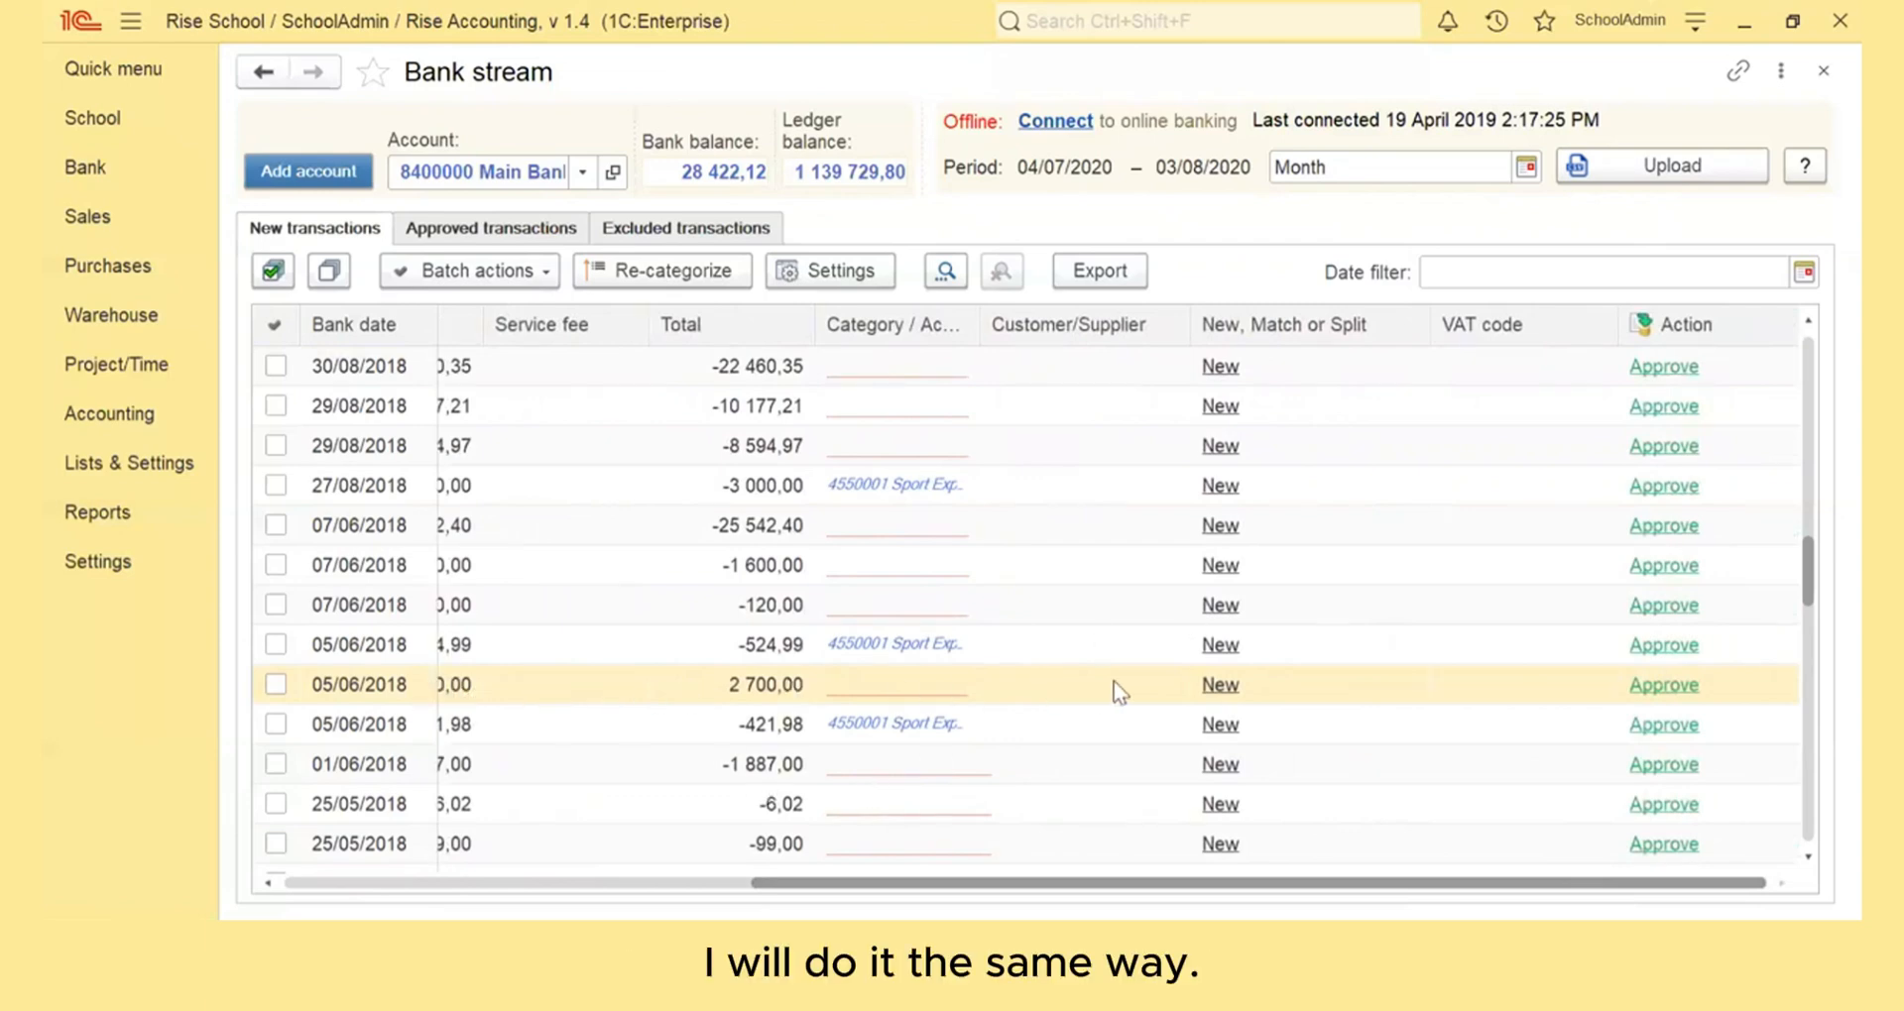
left_click(1224, 682)
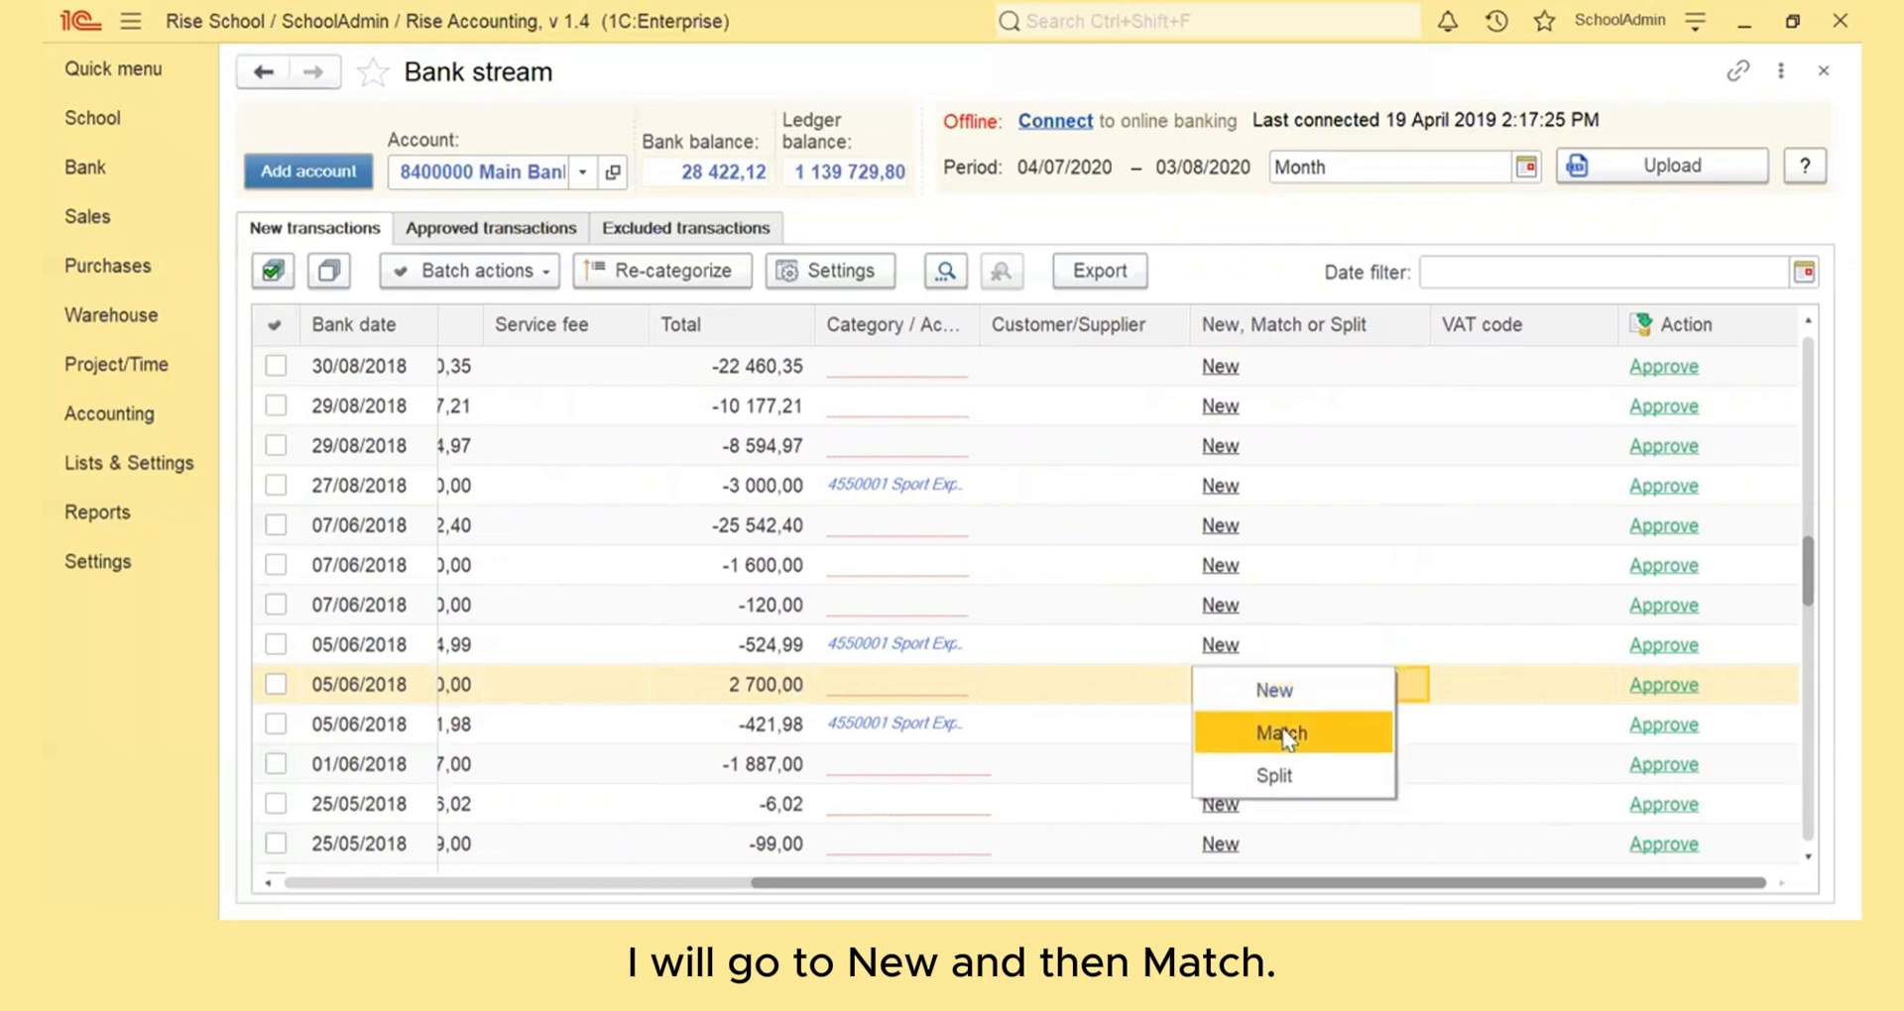
left_click(1282, 734)
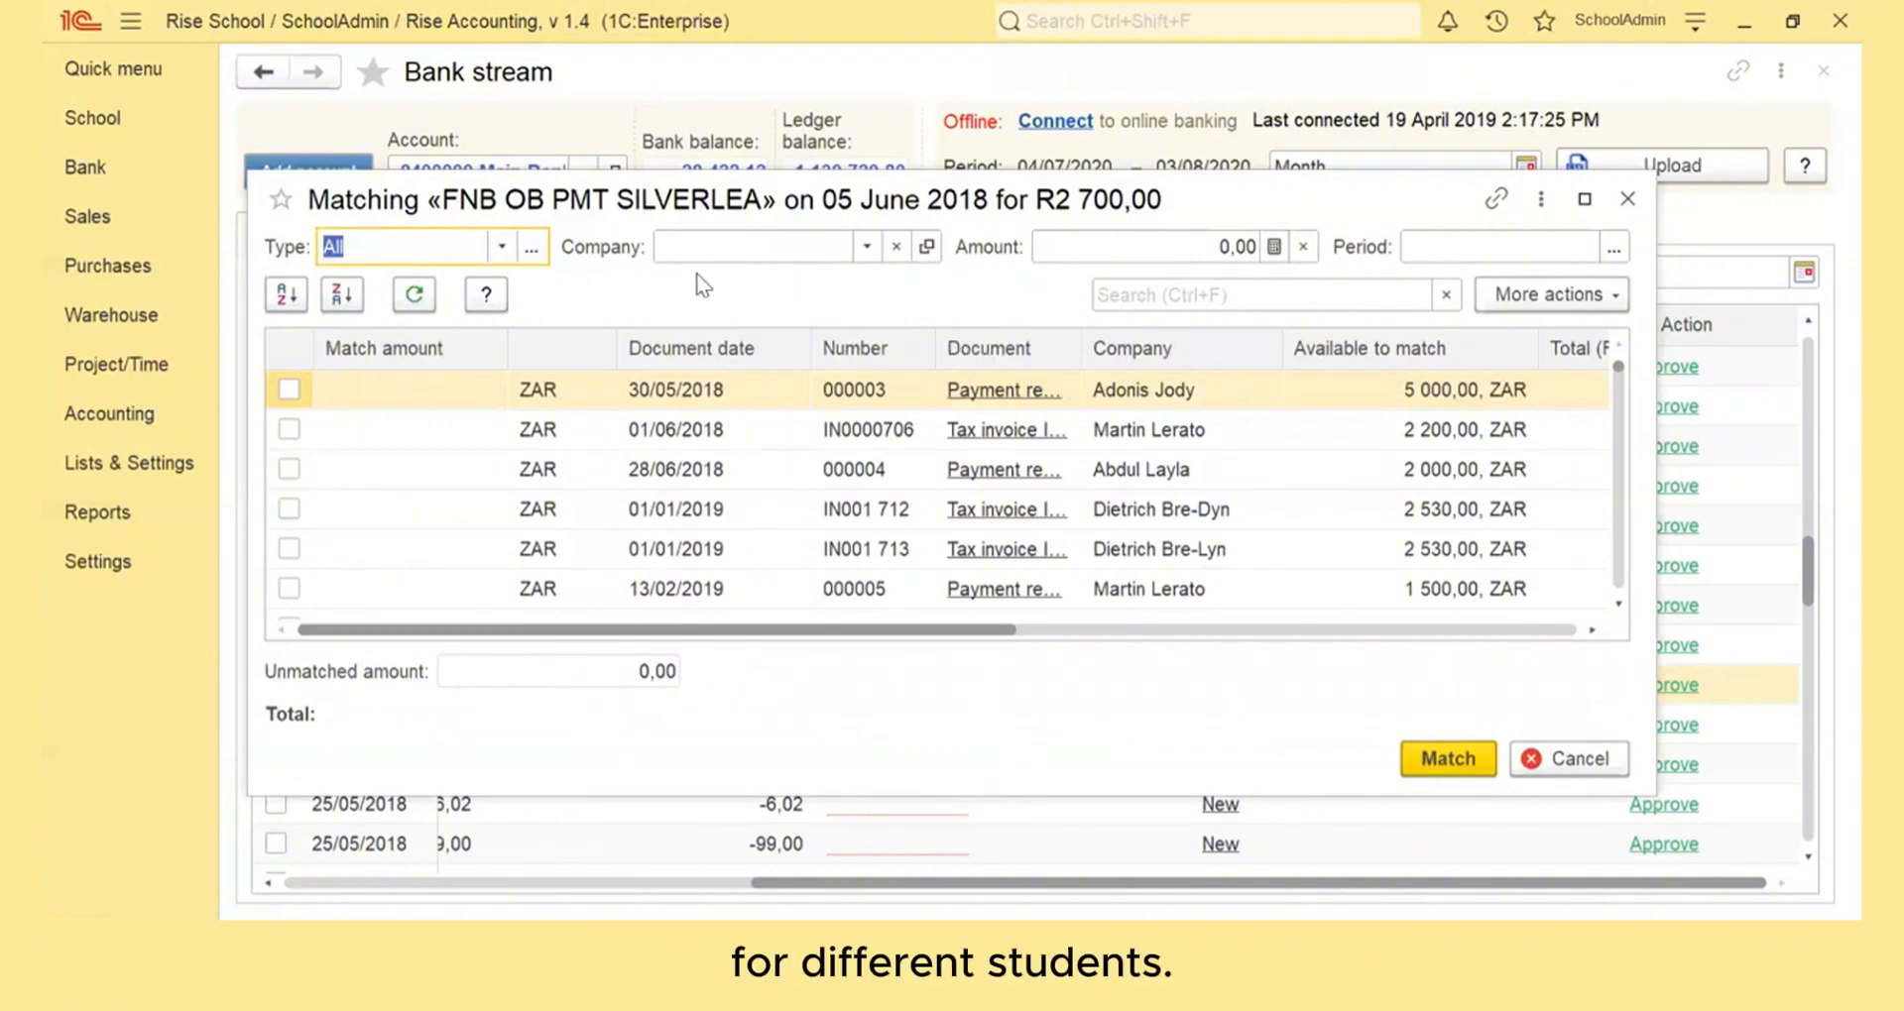
Filter the matching documents by type Tax Invoice and select invoice IN001 829 for the payment
left_click(503, 245)
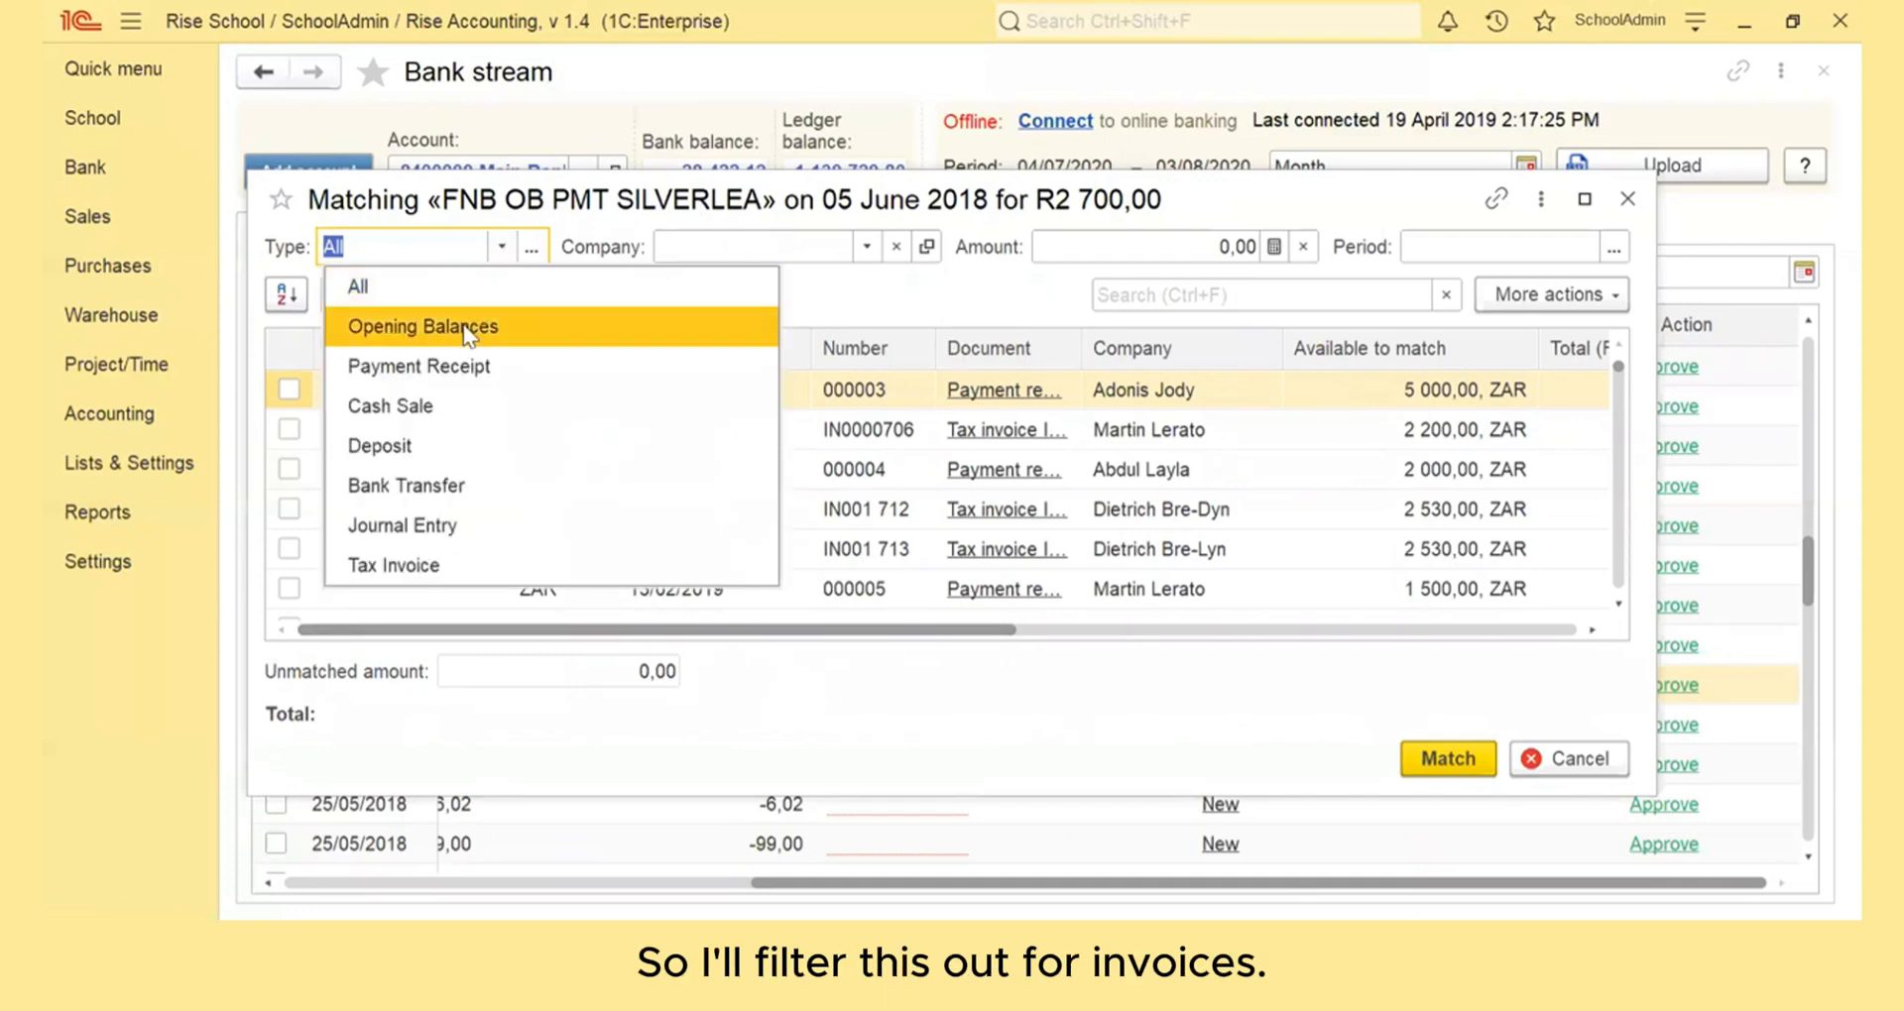
left_click(429, 573)
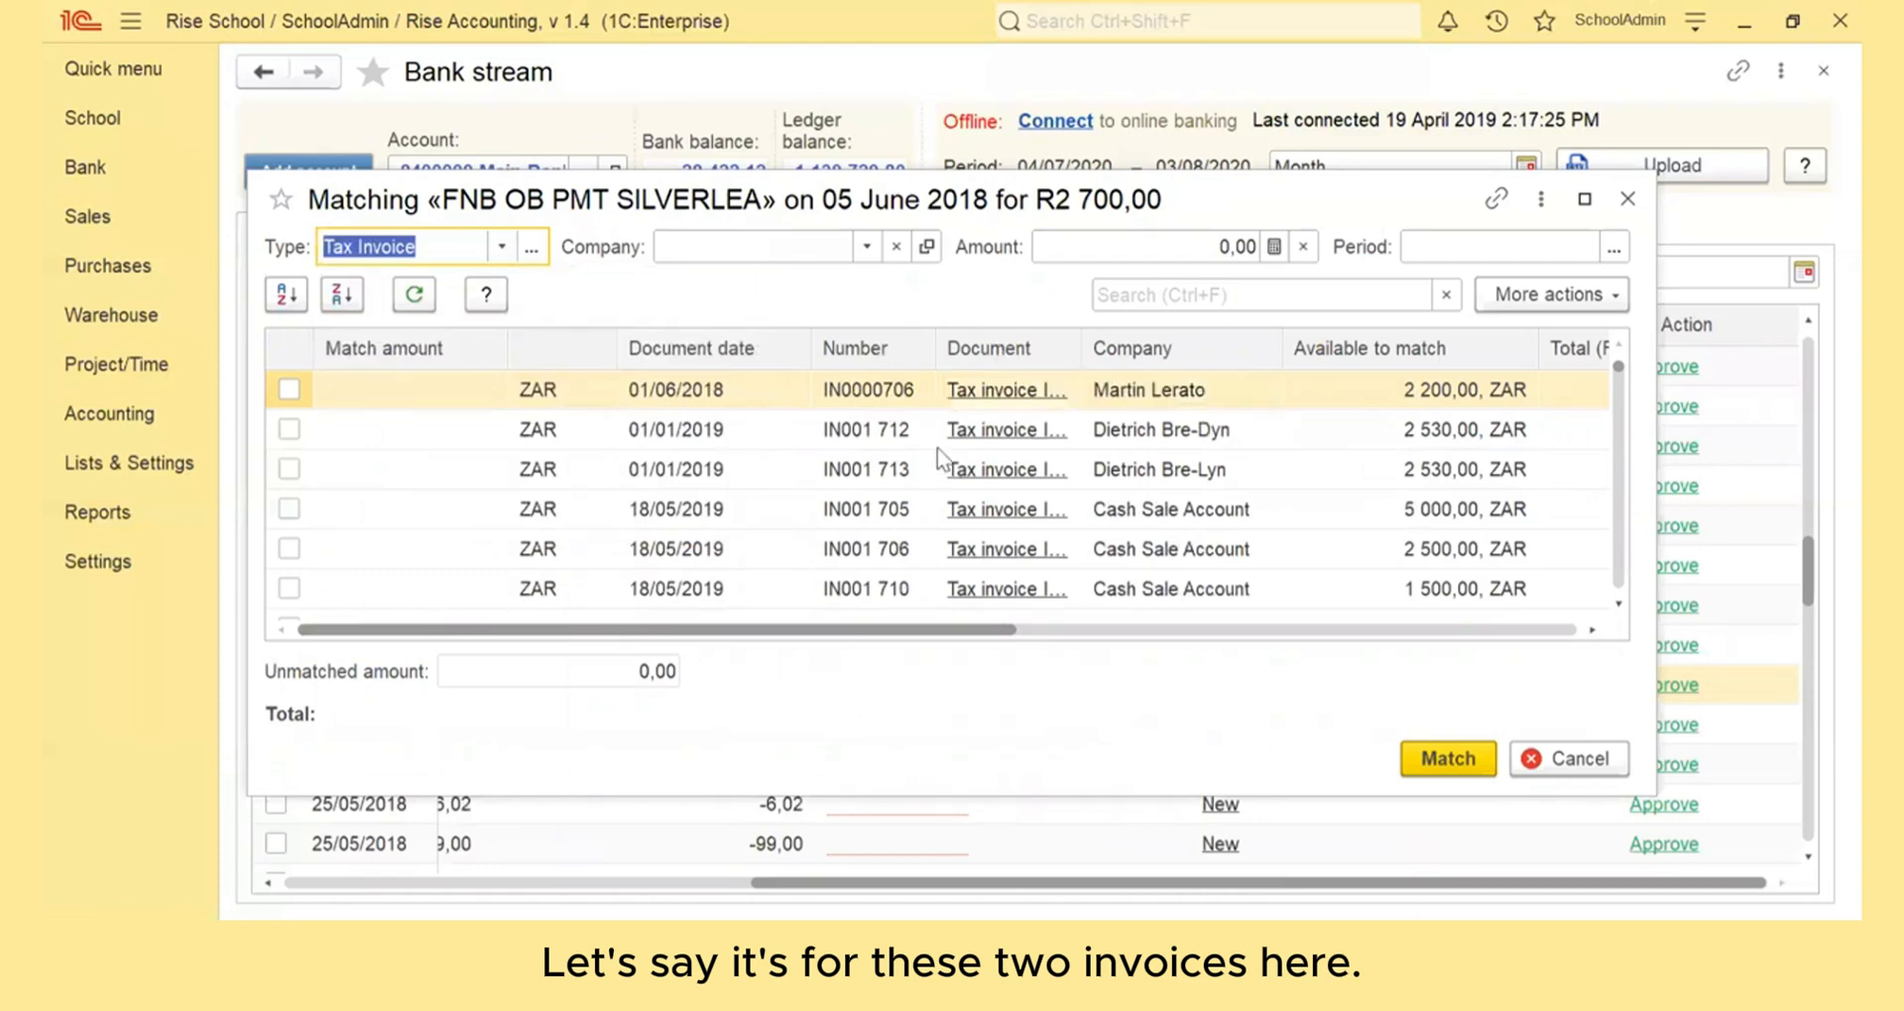
scroll(912, 539, "down", 5)
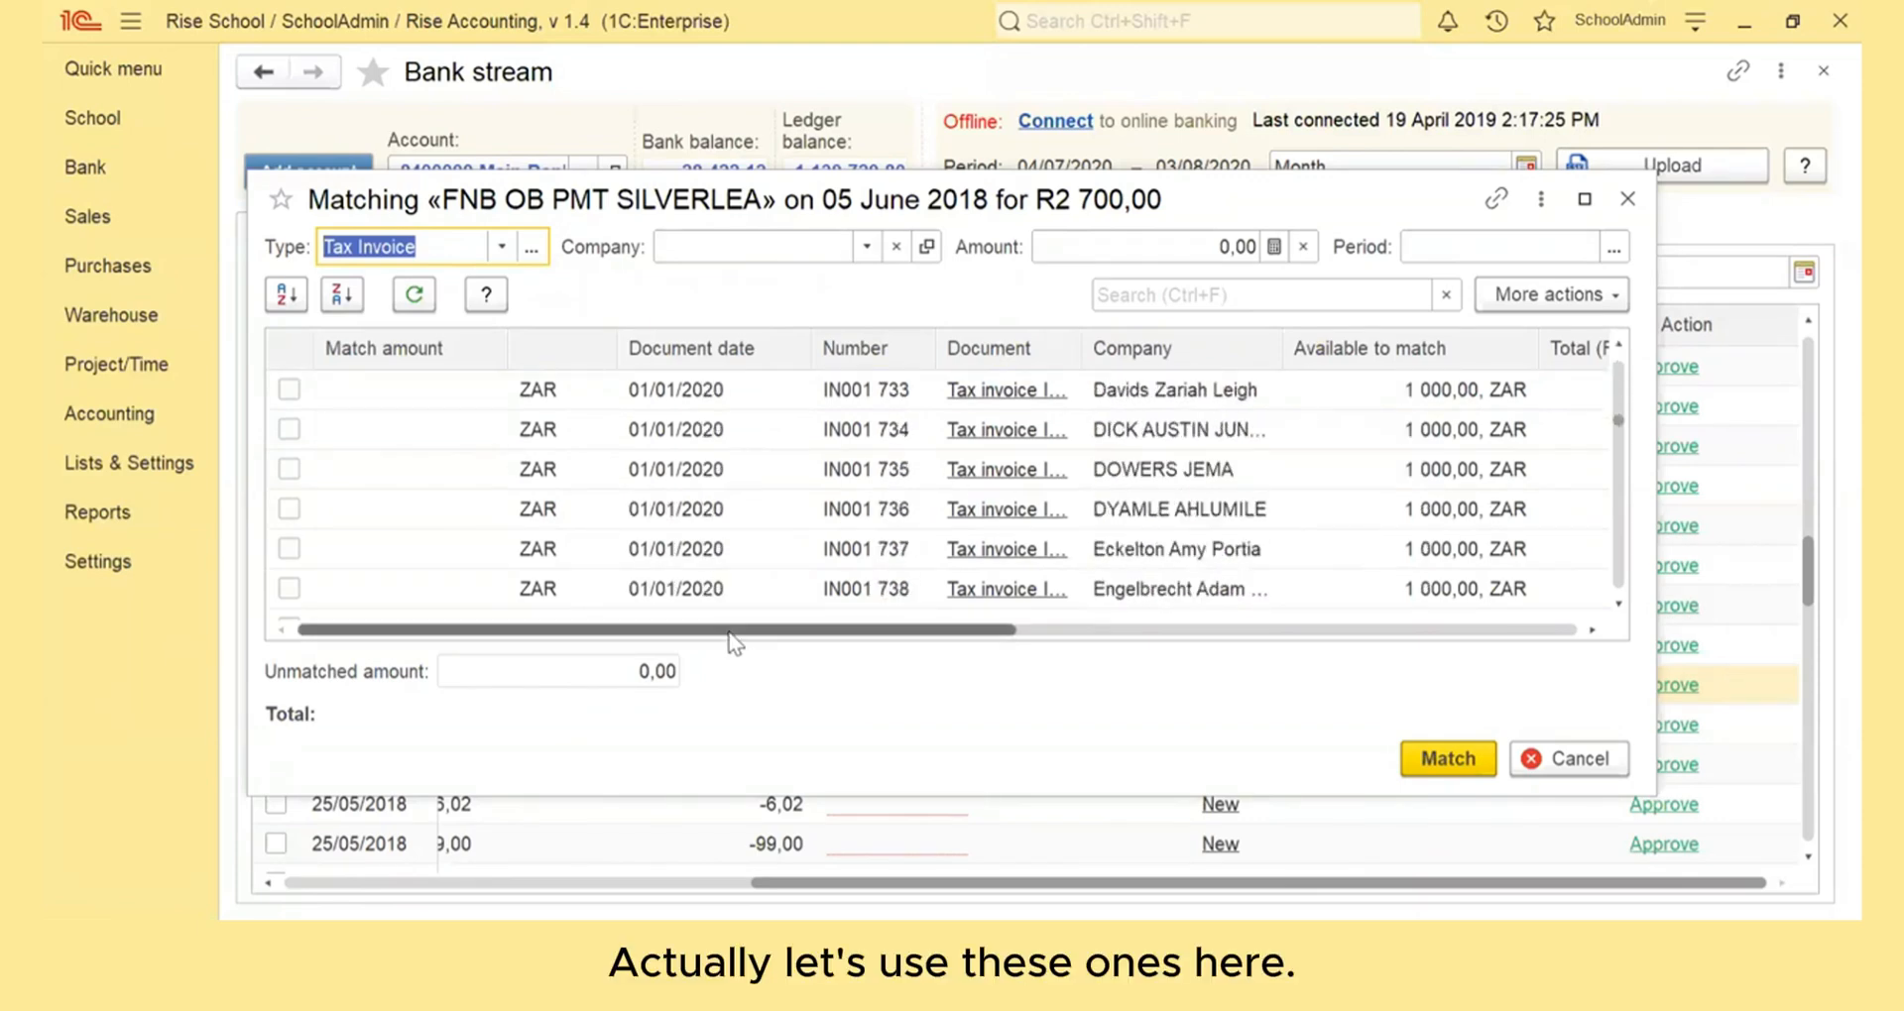
scroll(684, 507, "up", 1)
scroll(682, 508, "up", 10)
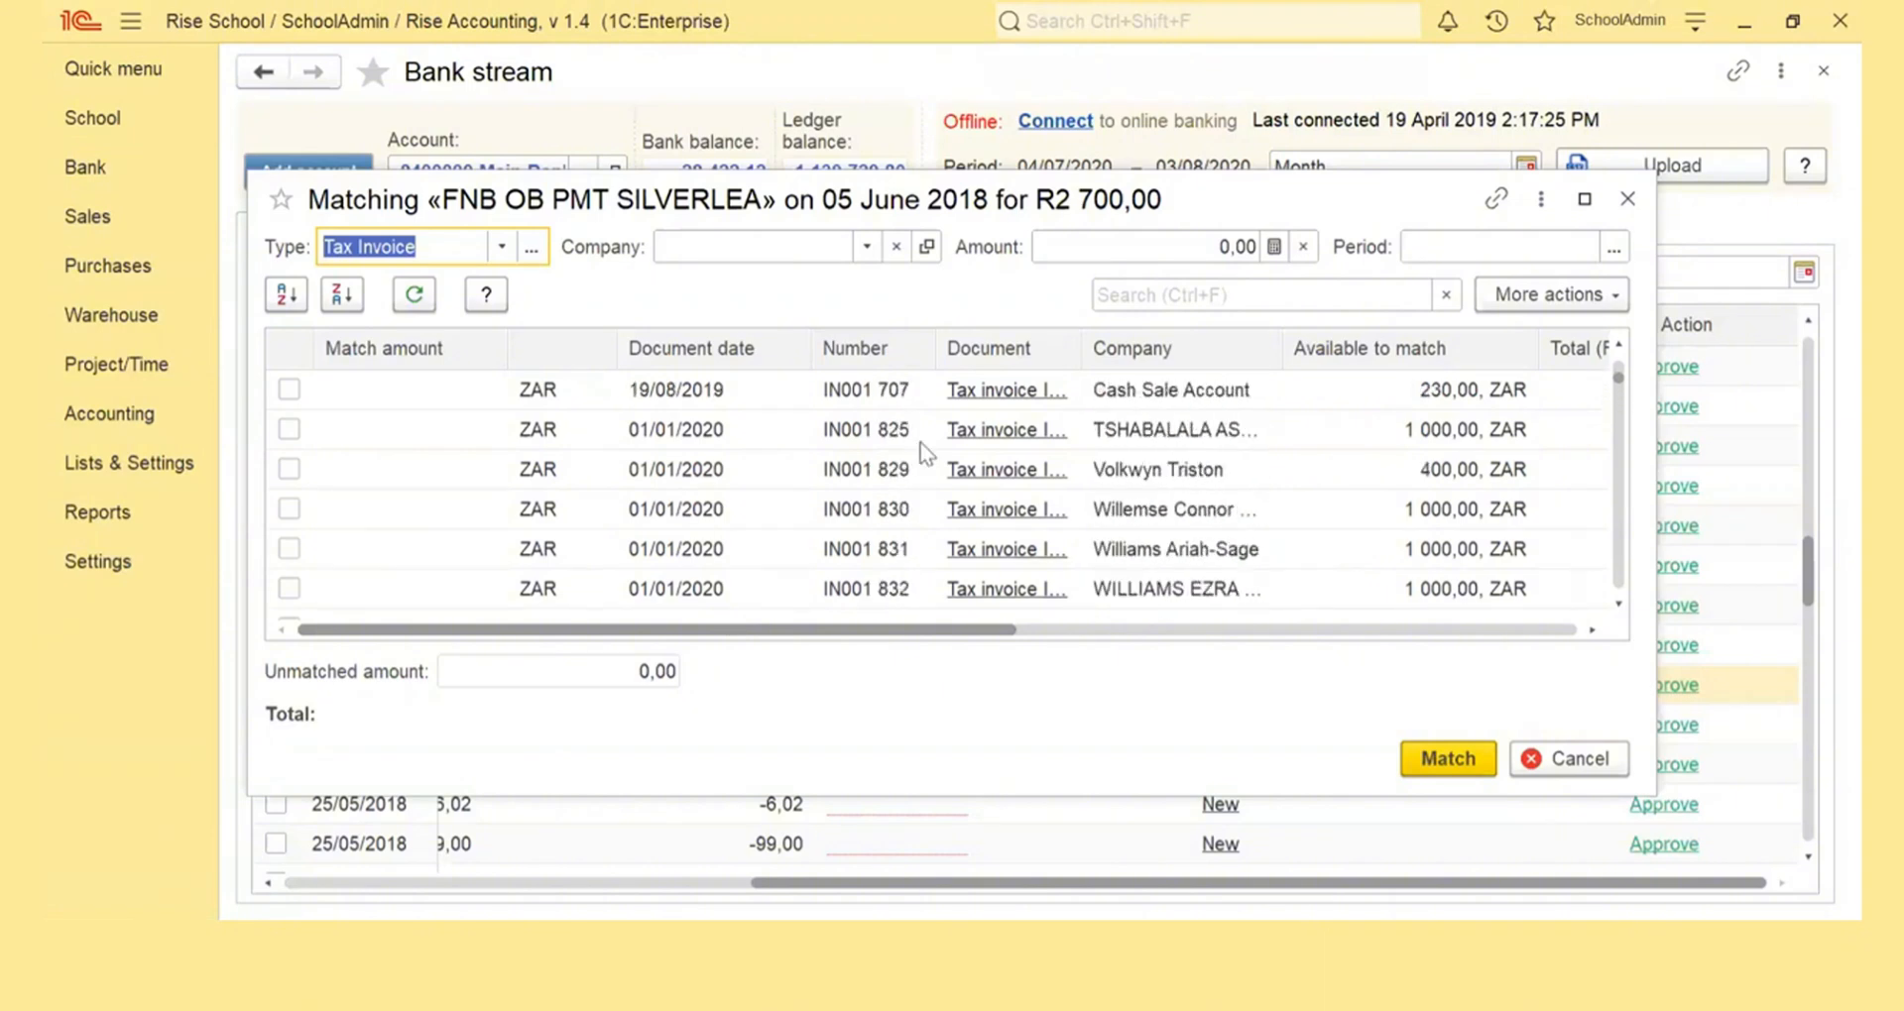
left_click(1127, 477)
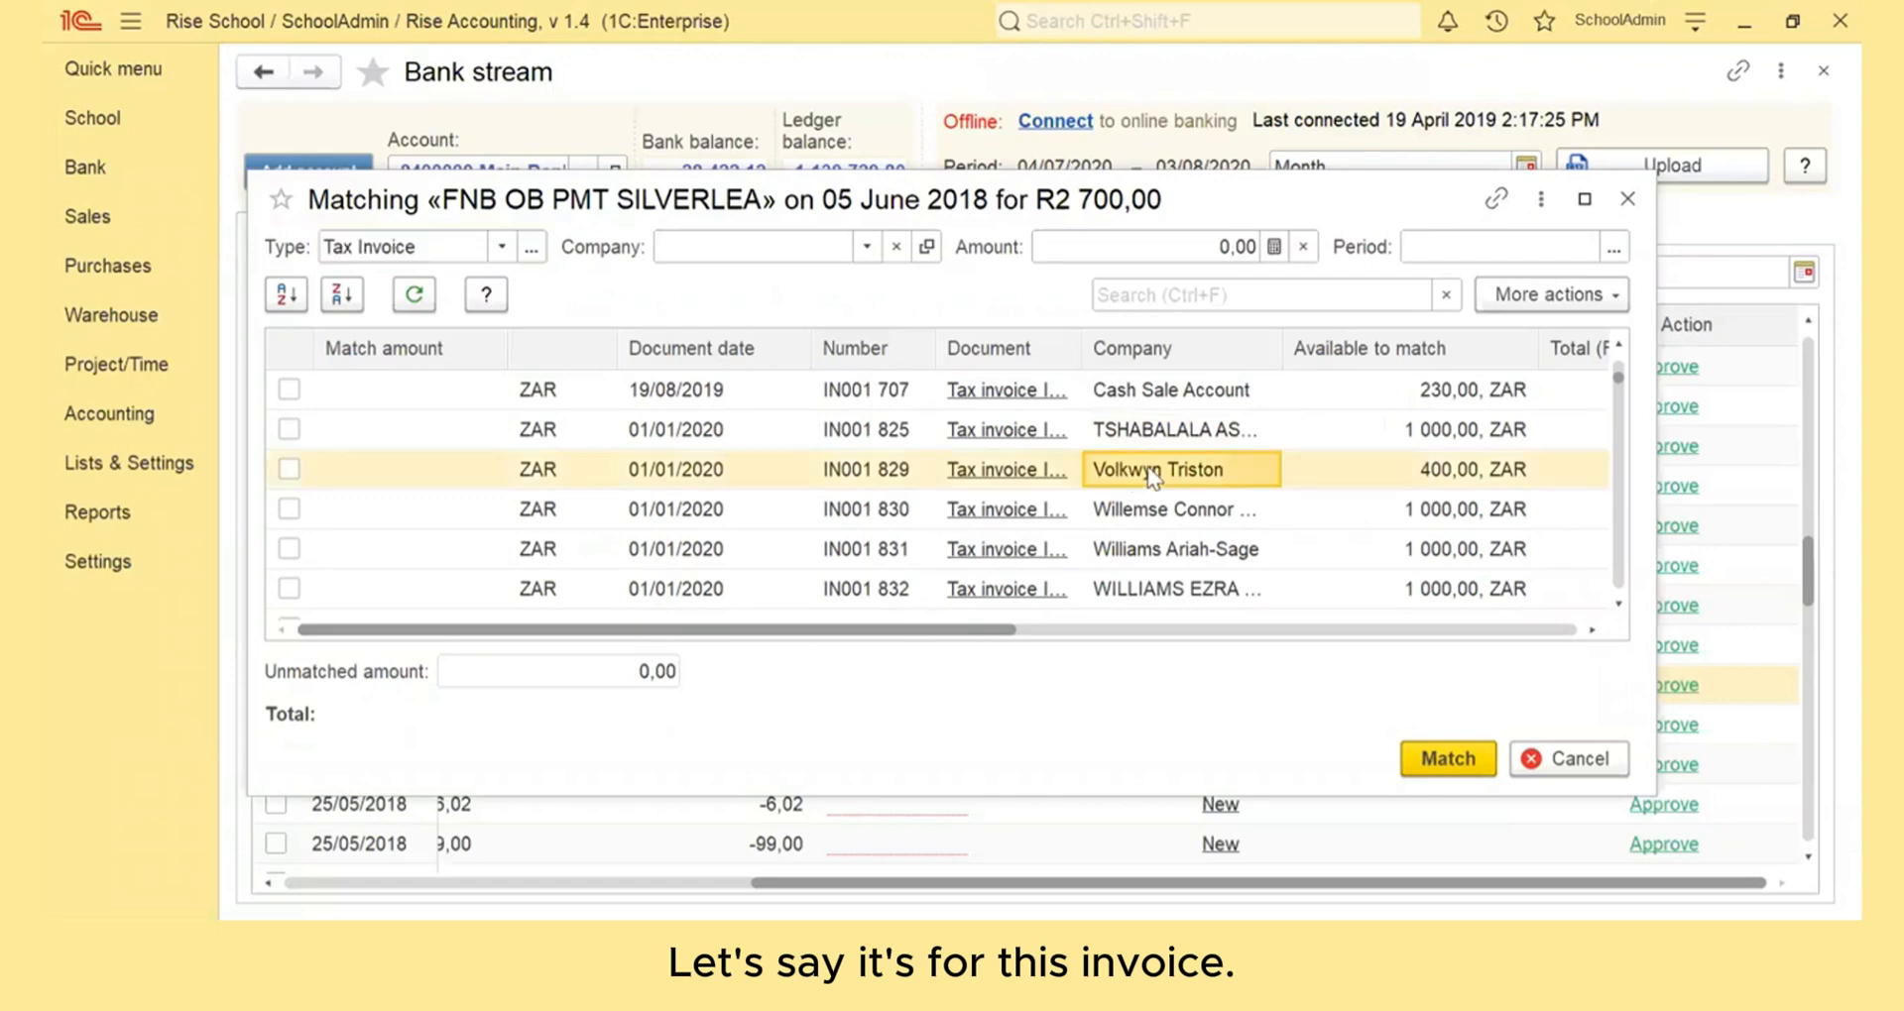
left_click(298, 469)
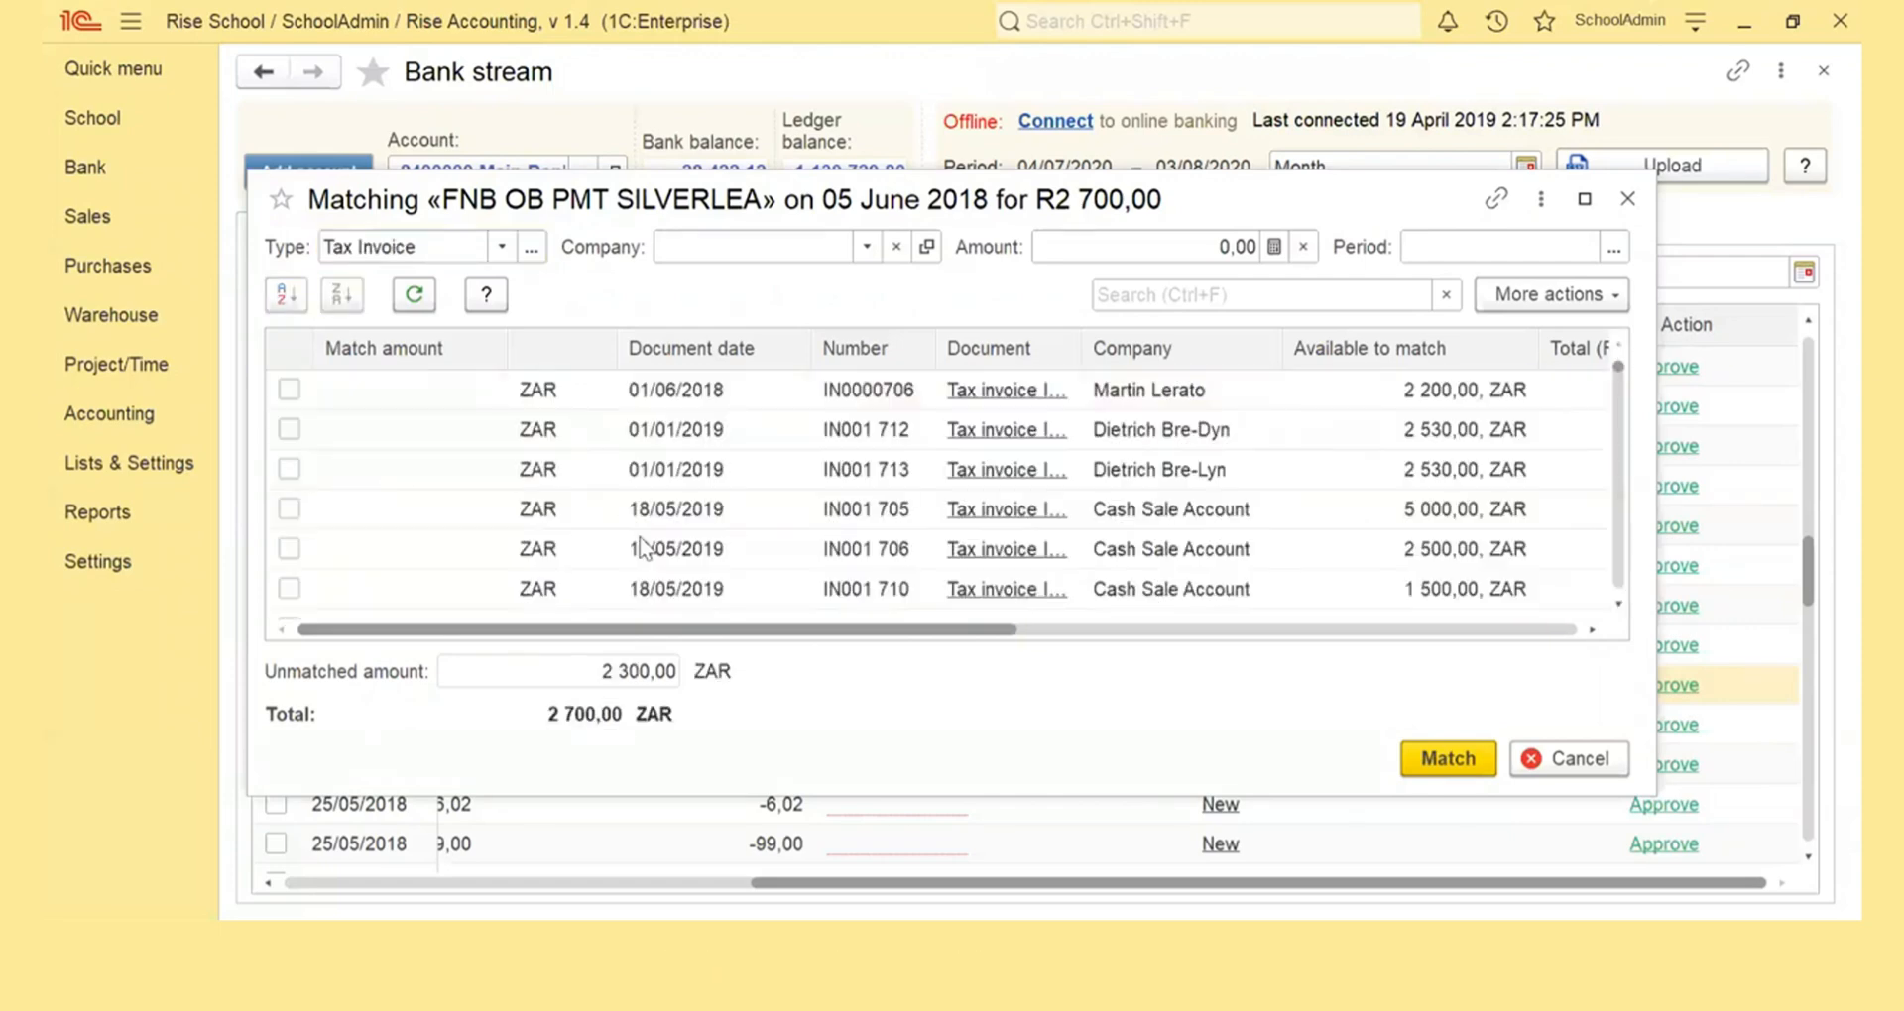
Add tax invoice IN001 825 to the documents selected for matching the 2 700,00 payment
scroll(635, 540, "down", 10)
scroll(643, 548, "up", 8)
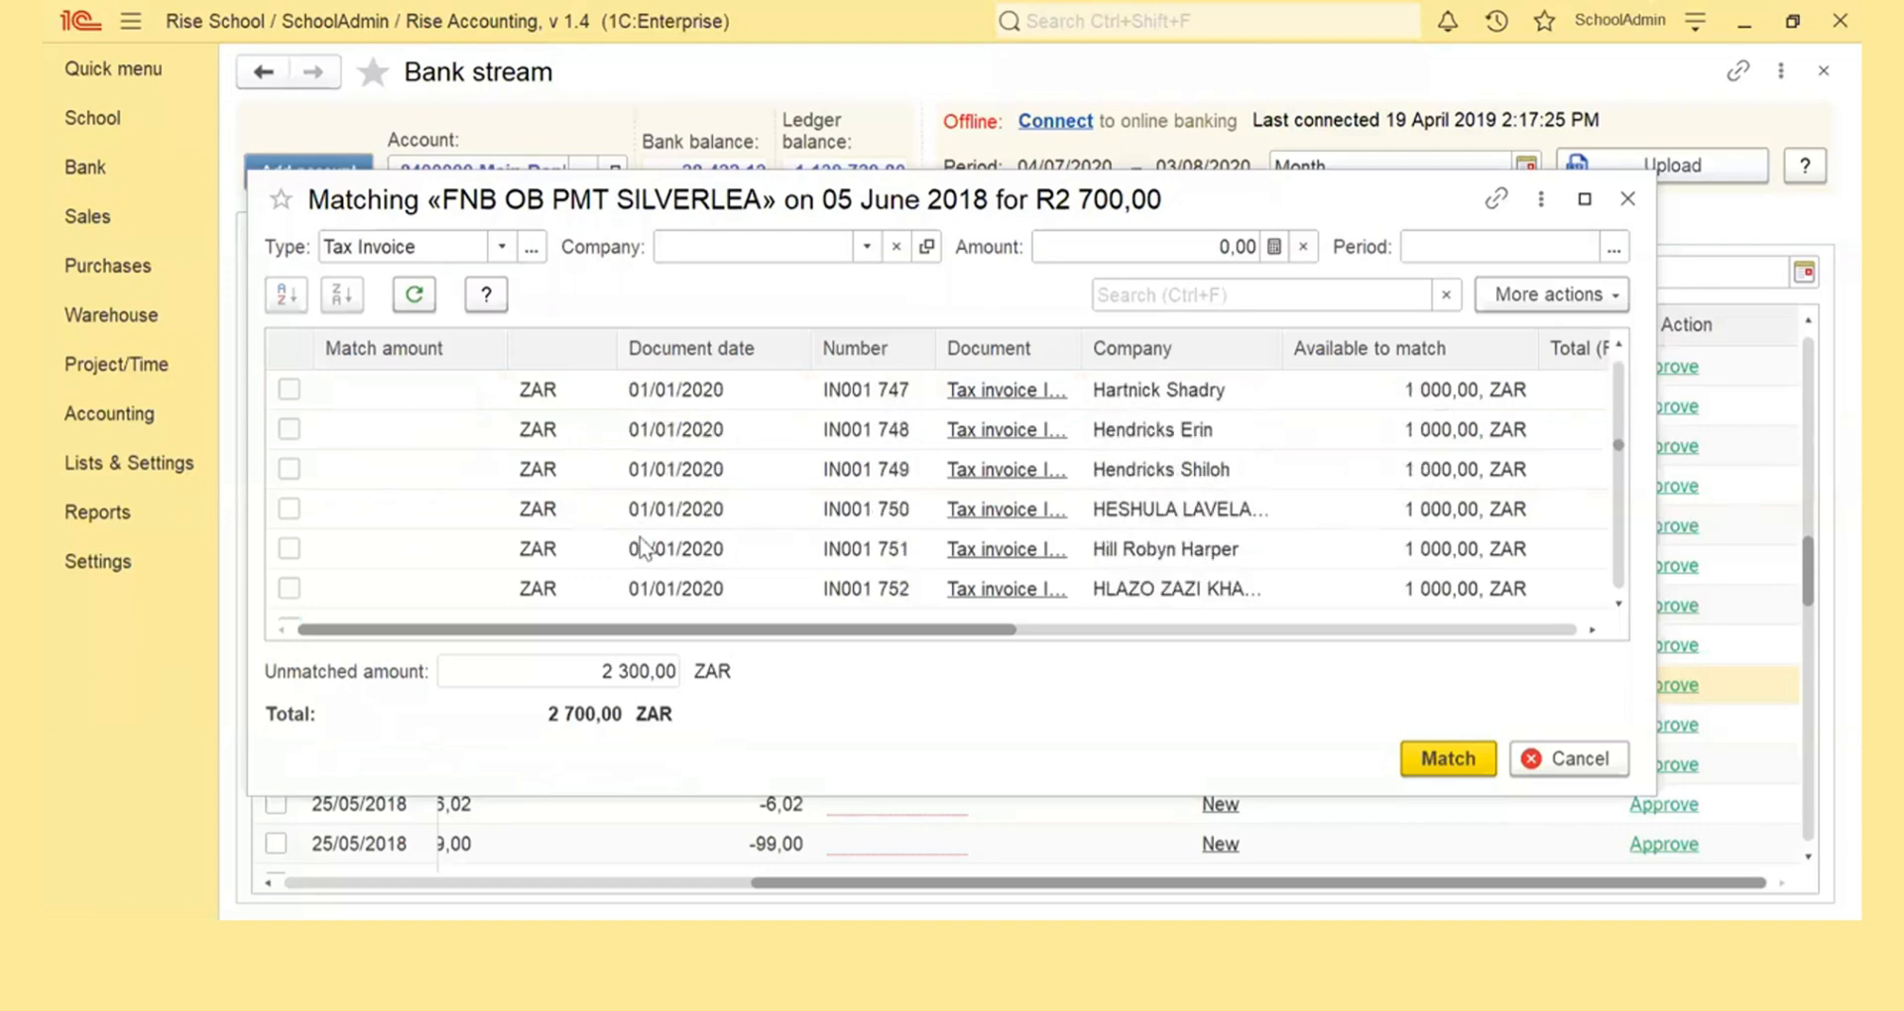
scroll(642, 548, "up", 5)
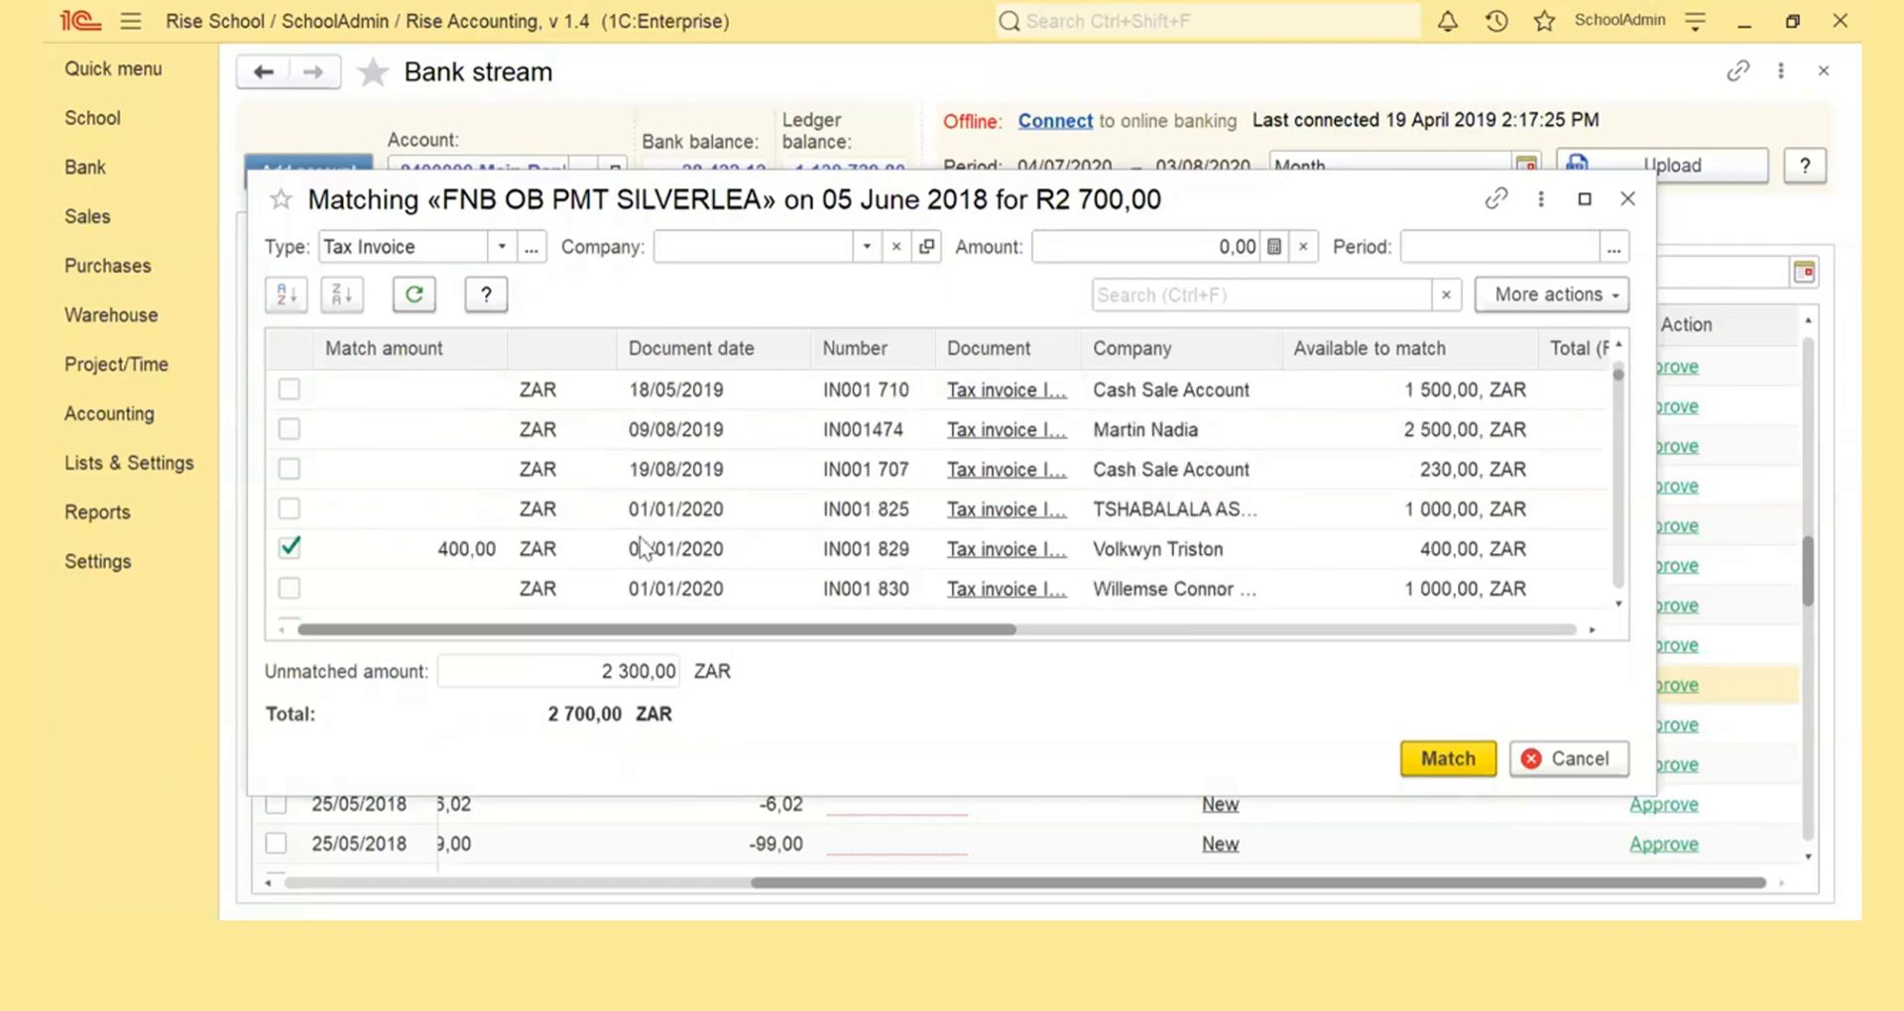
left_click(288, 507)
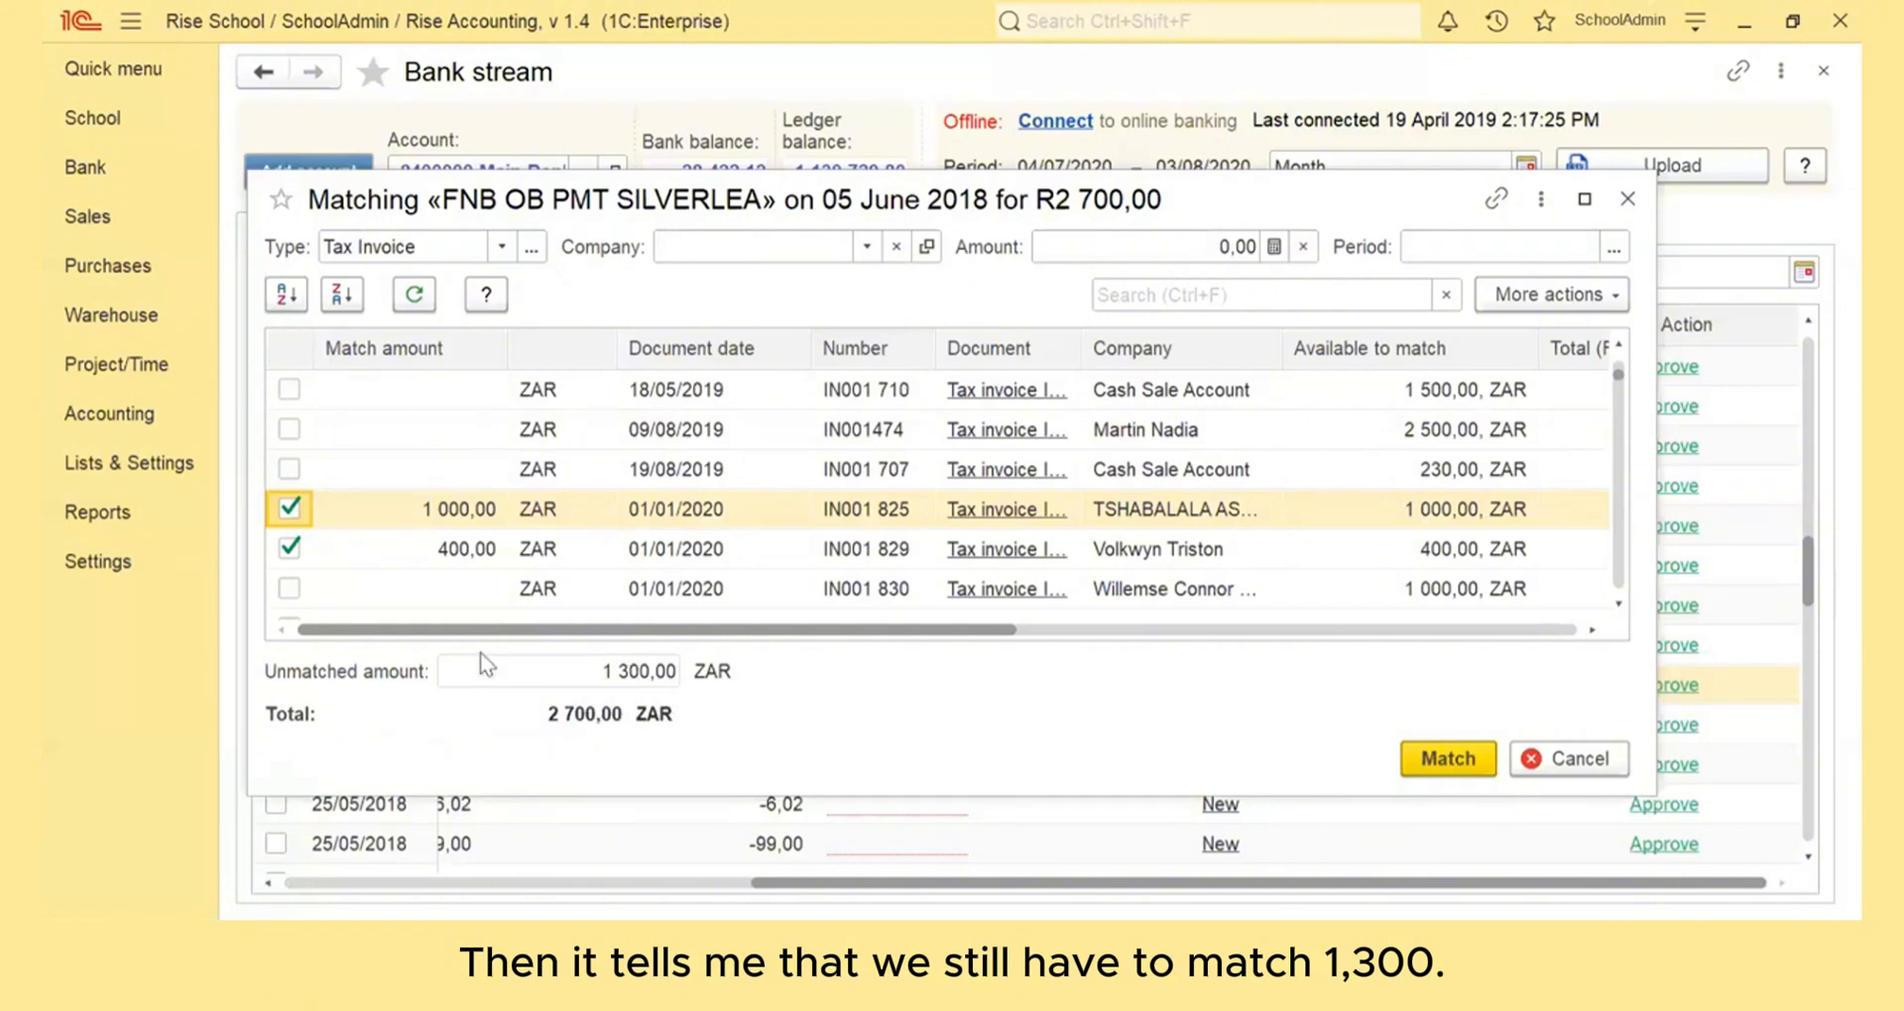
Add tax invoice IN001 830 to the selected documents and match the 2 700,00 payment to the three invoices
left_click(288, 589)
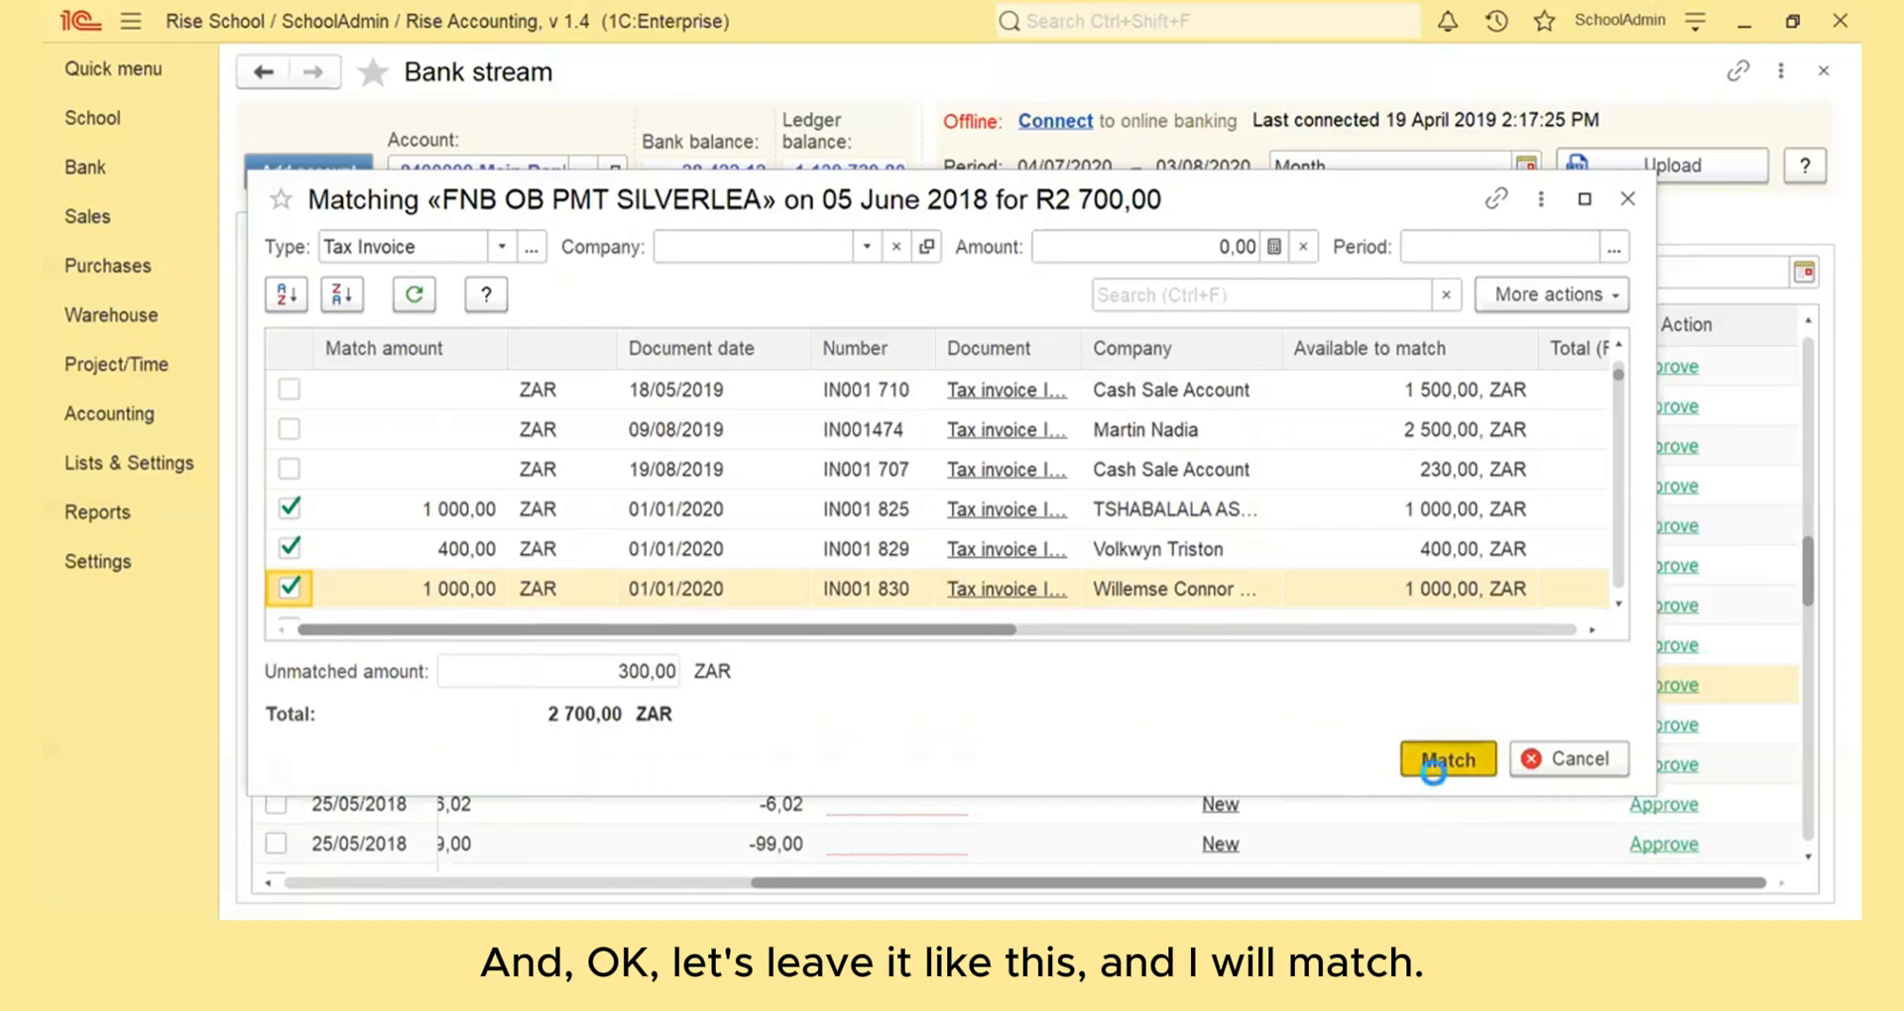
left_click(1432, 768)
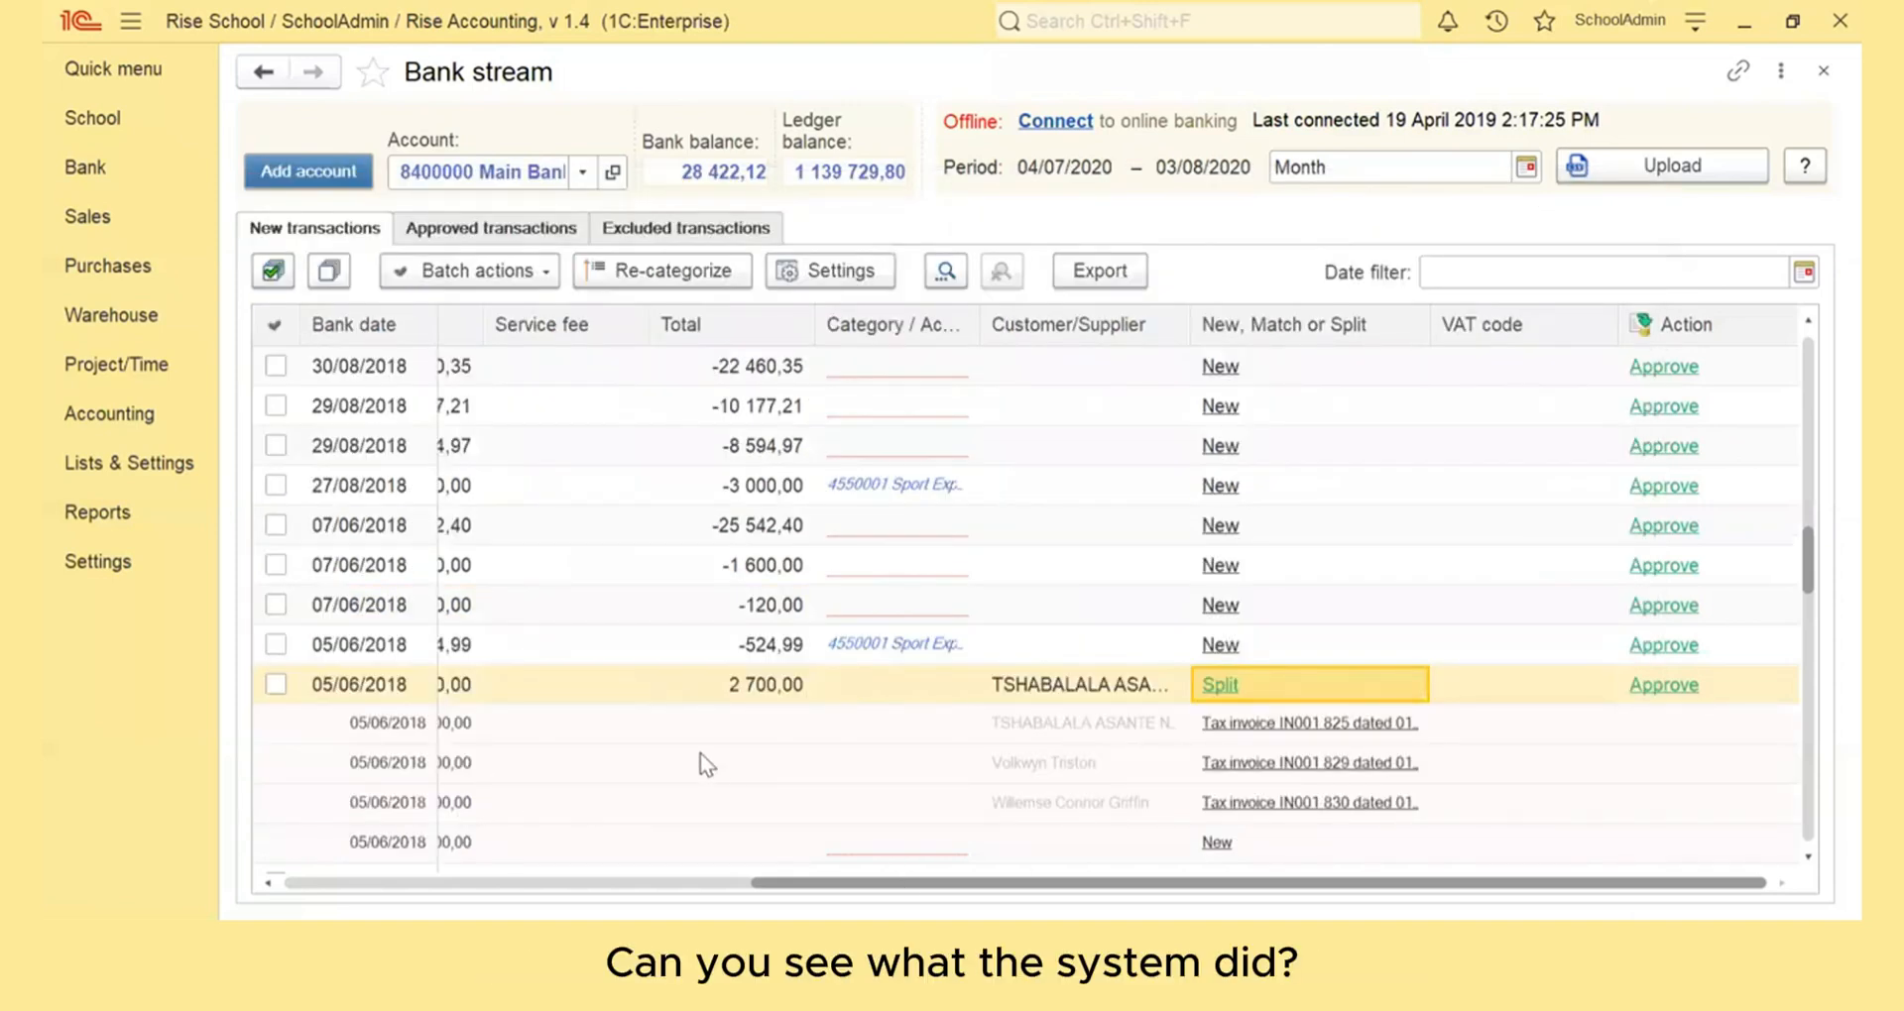
left_click_drag(476, 895, 961, 911)
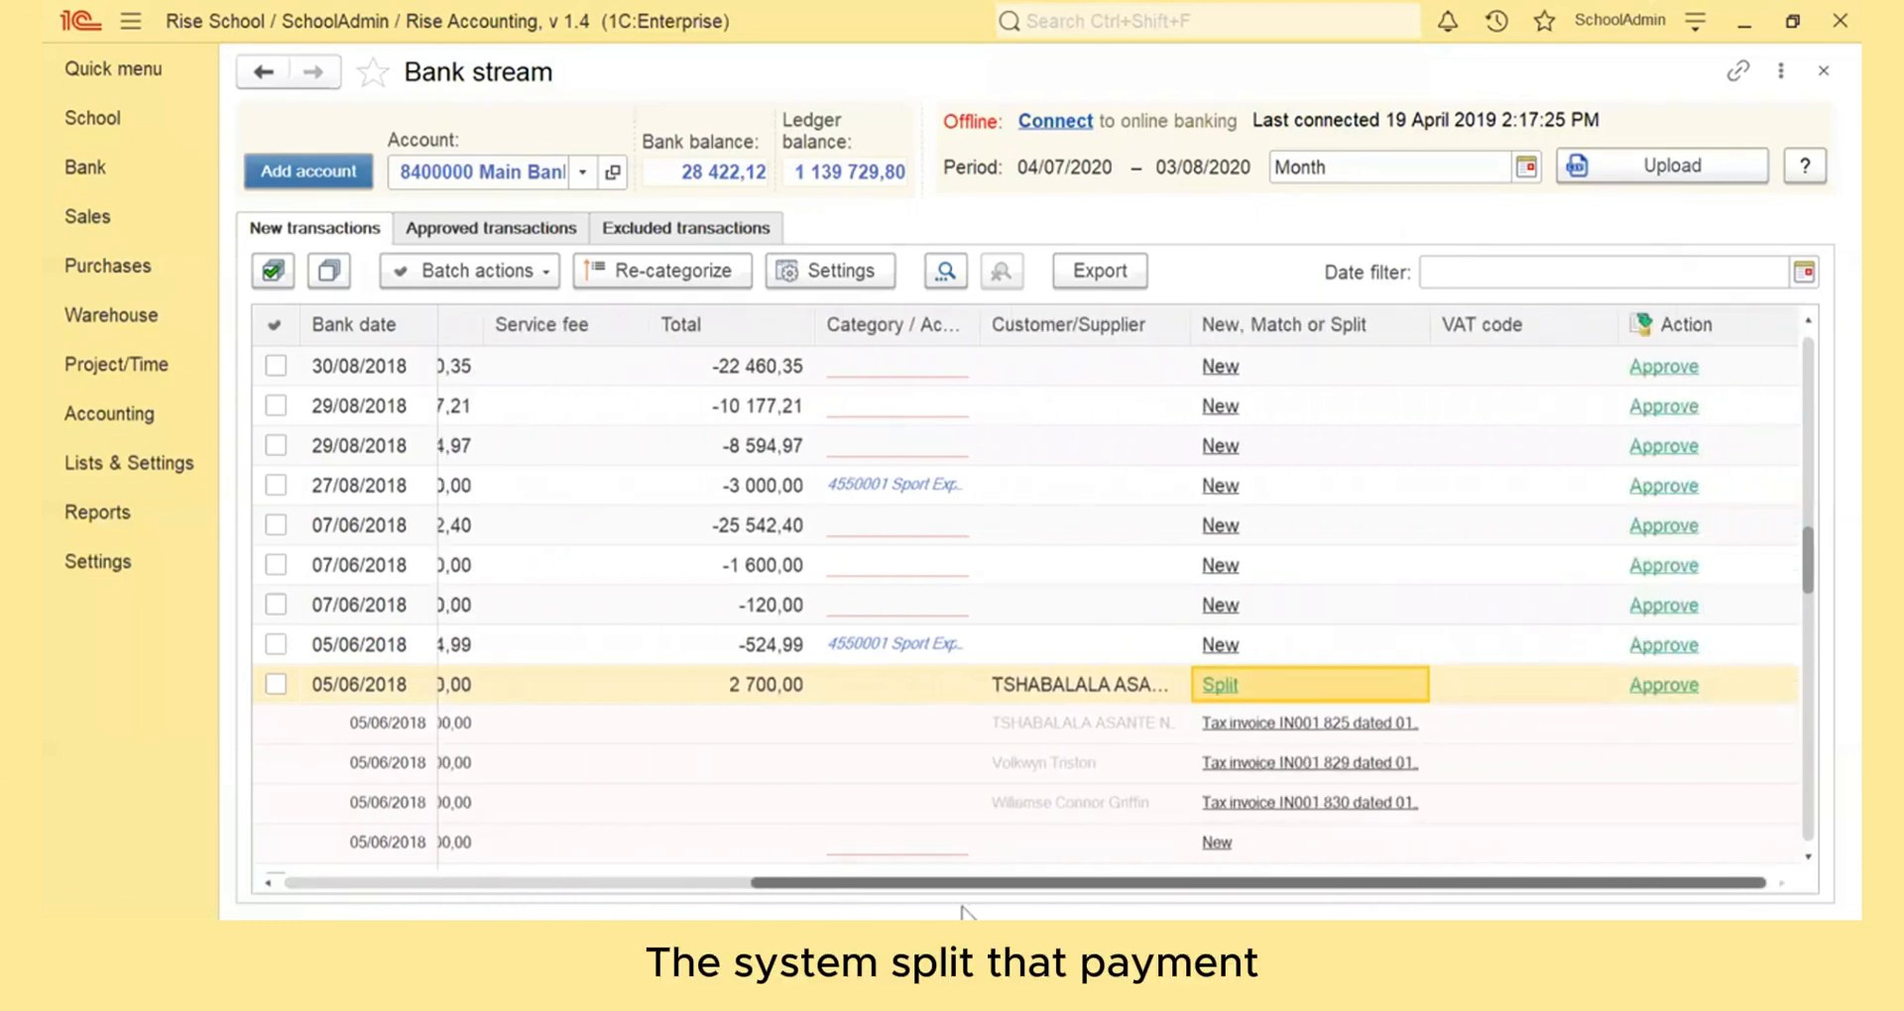
left_click(1095, 723)
left_click(1095, 765)
left_click(1095, 807)
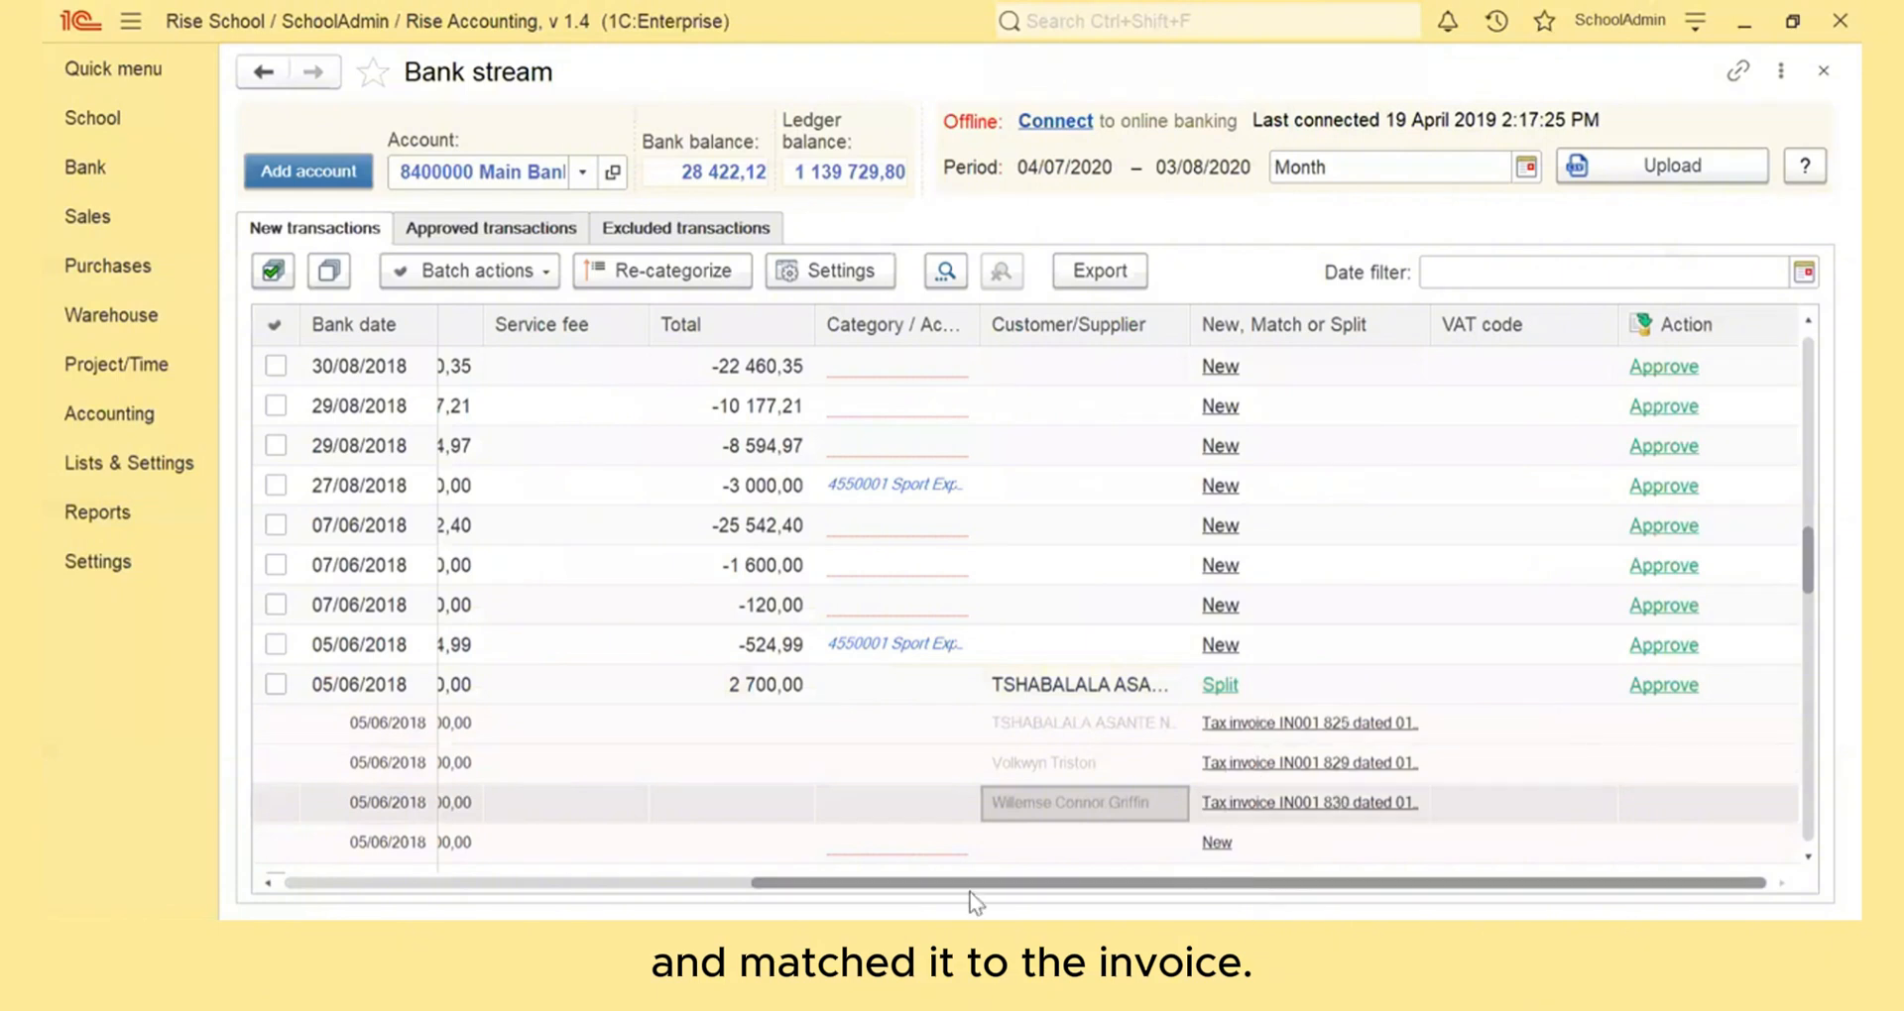
Allocate the unmatched 300,00 split line to category Tuck Shop Income (1500001) and approve the 2 700,00 transaction
left_click_drag(956, 907, 686, 900)
left_click(750, 848)
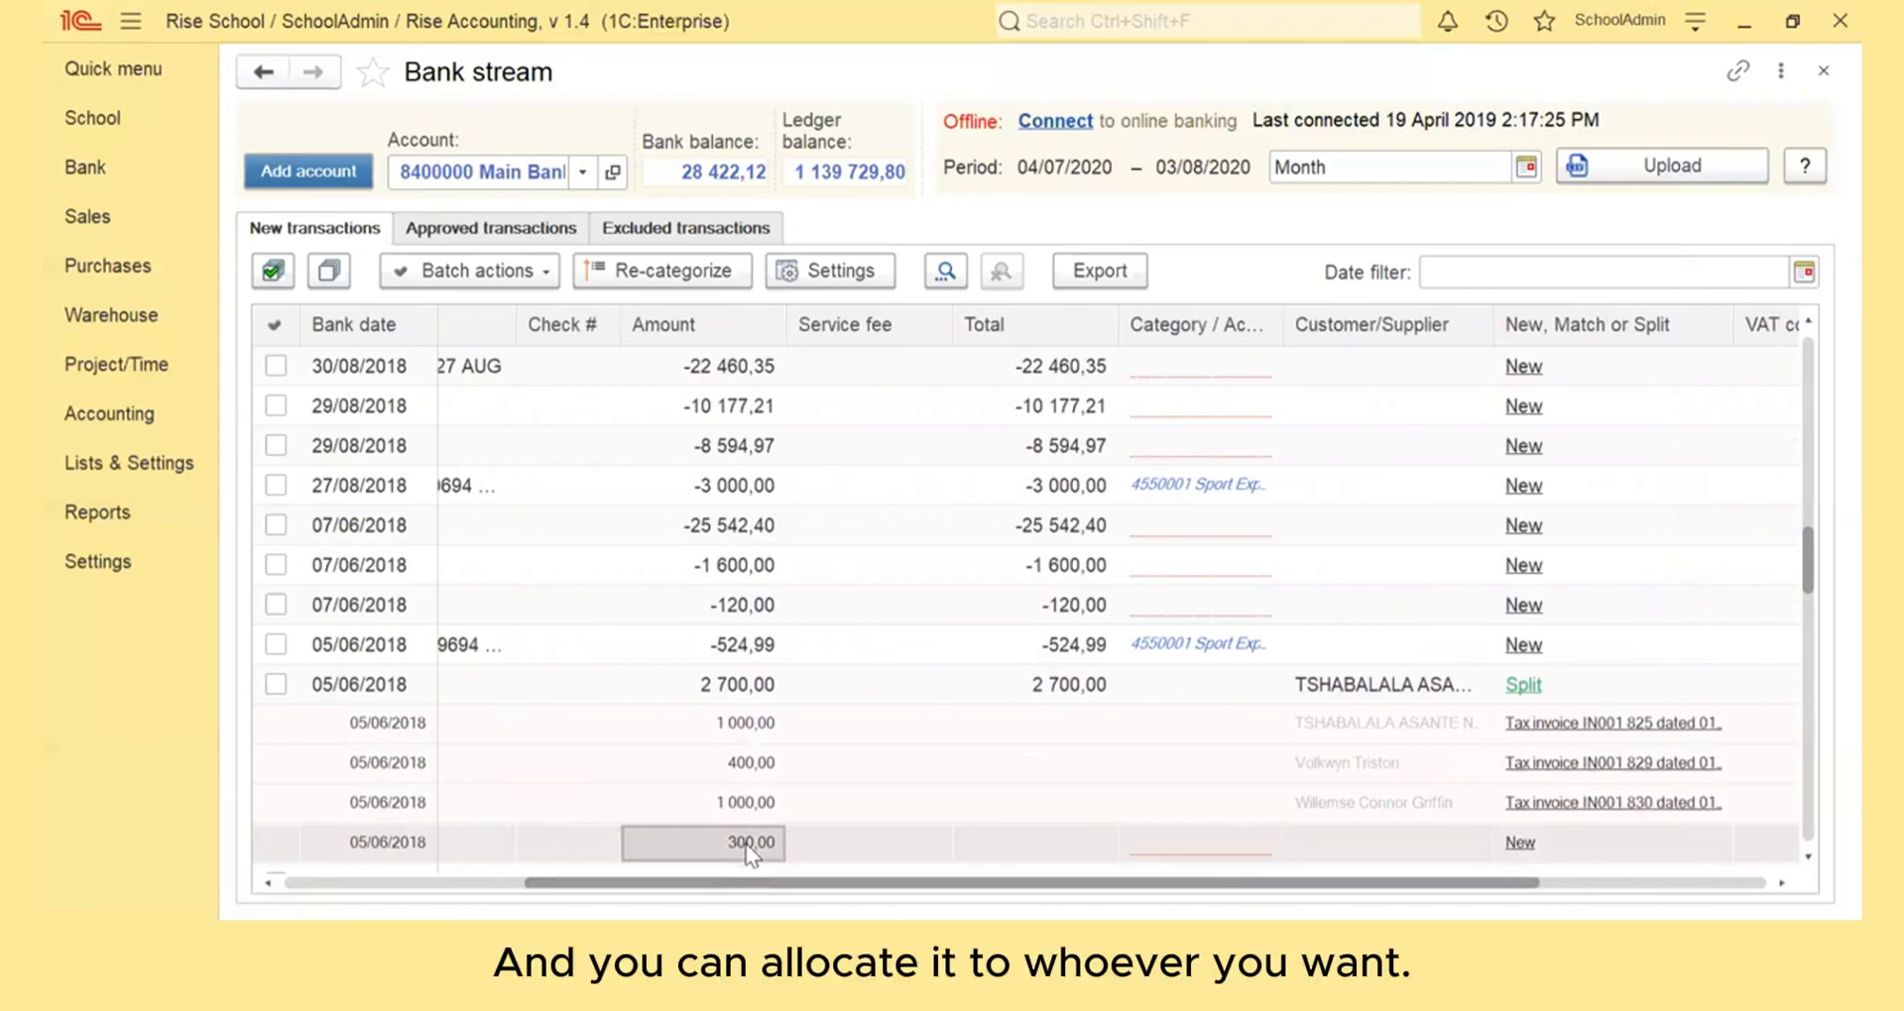
left_click(1202, 844)
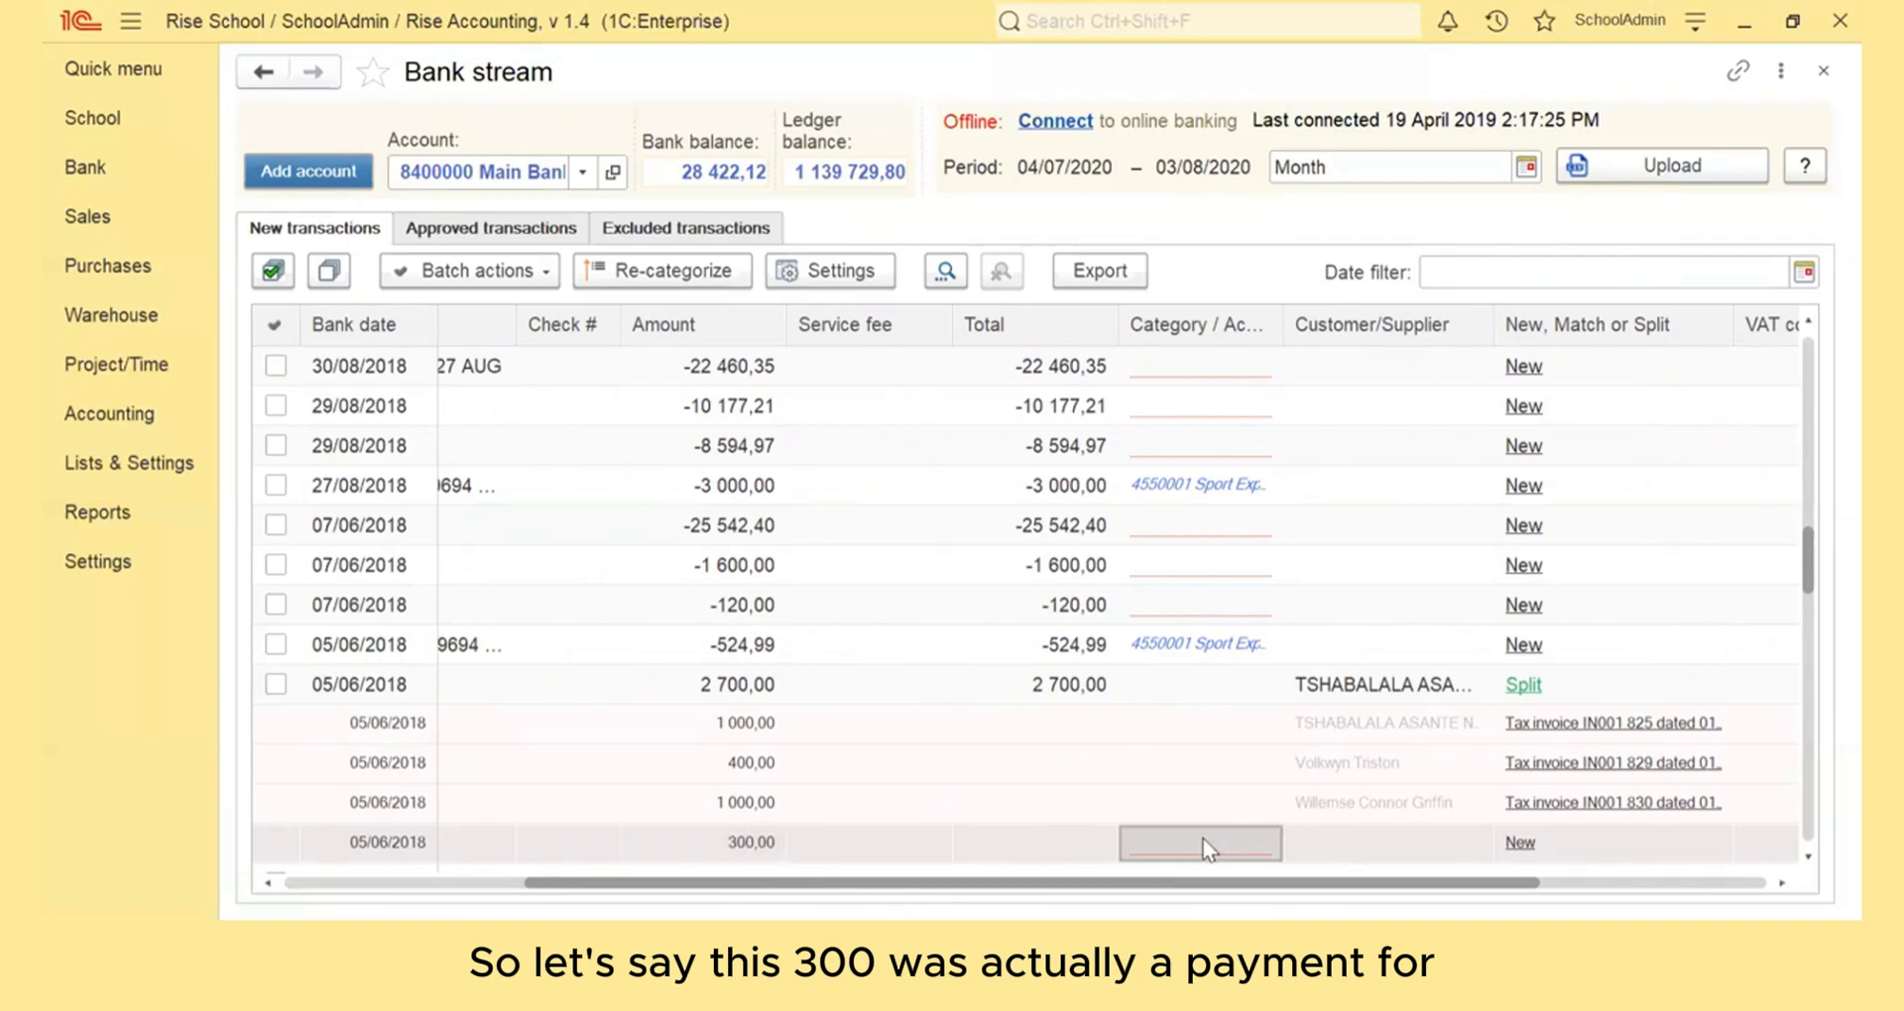
left_click(1204, 841)
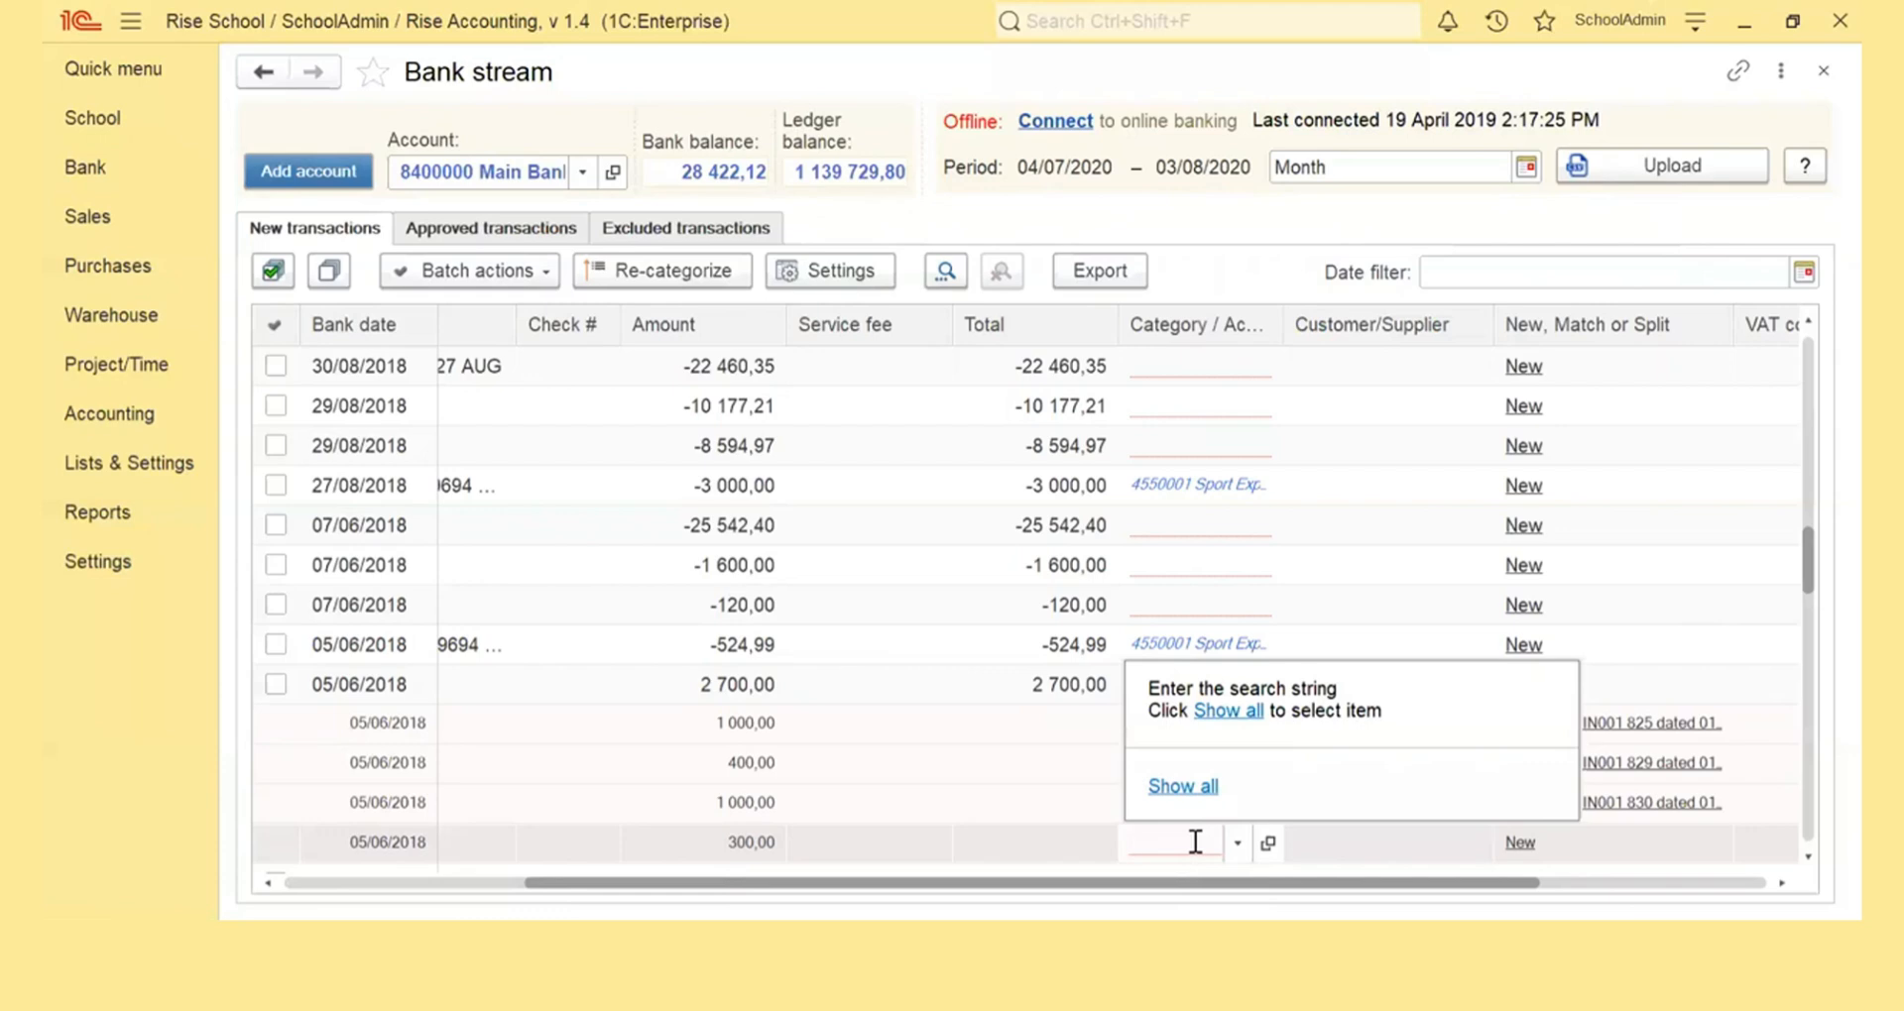
type("tucl")
key("BackSpace")
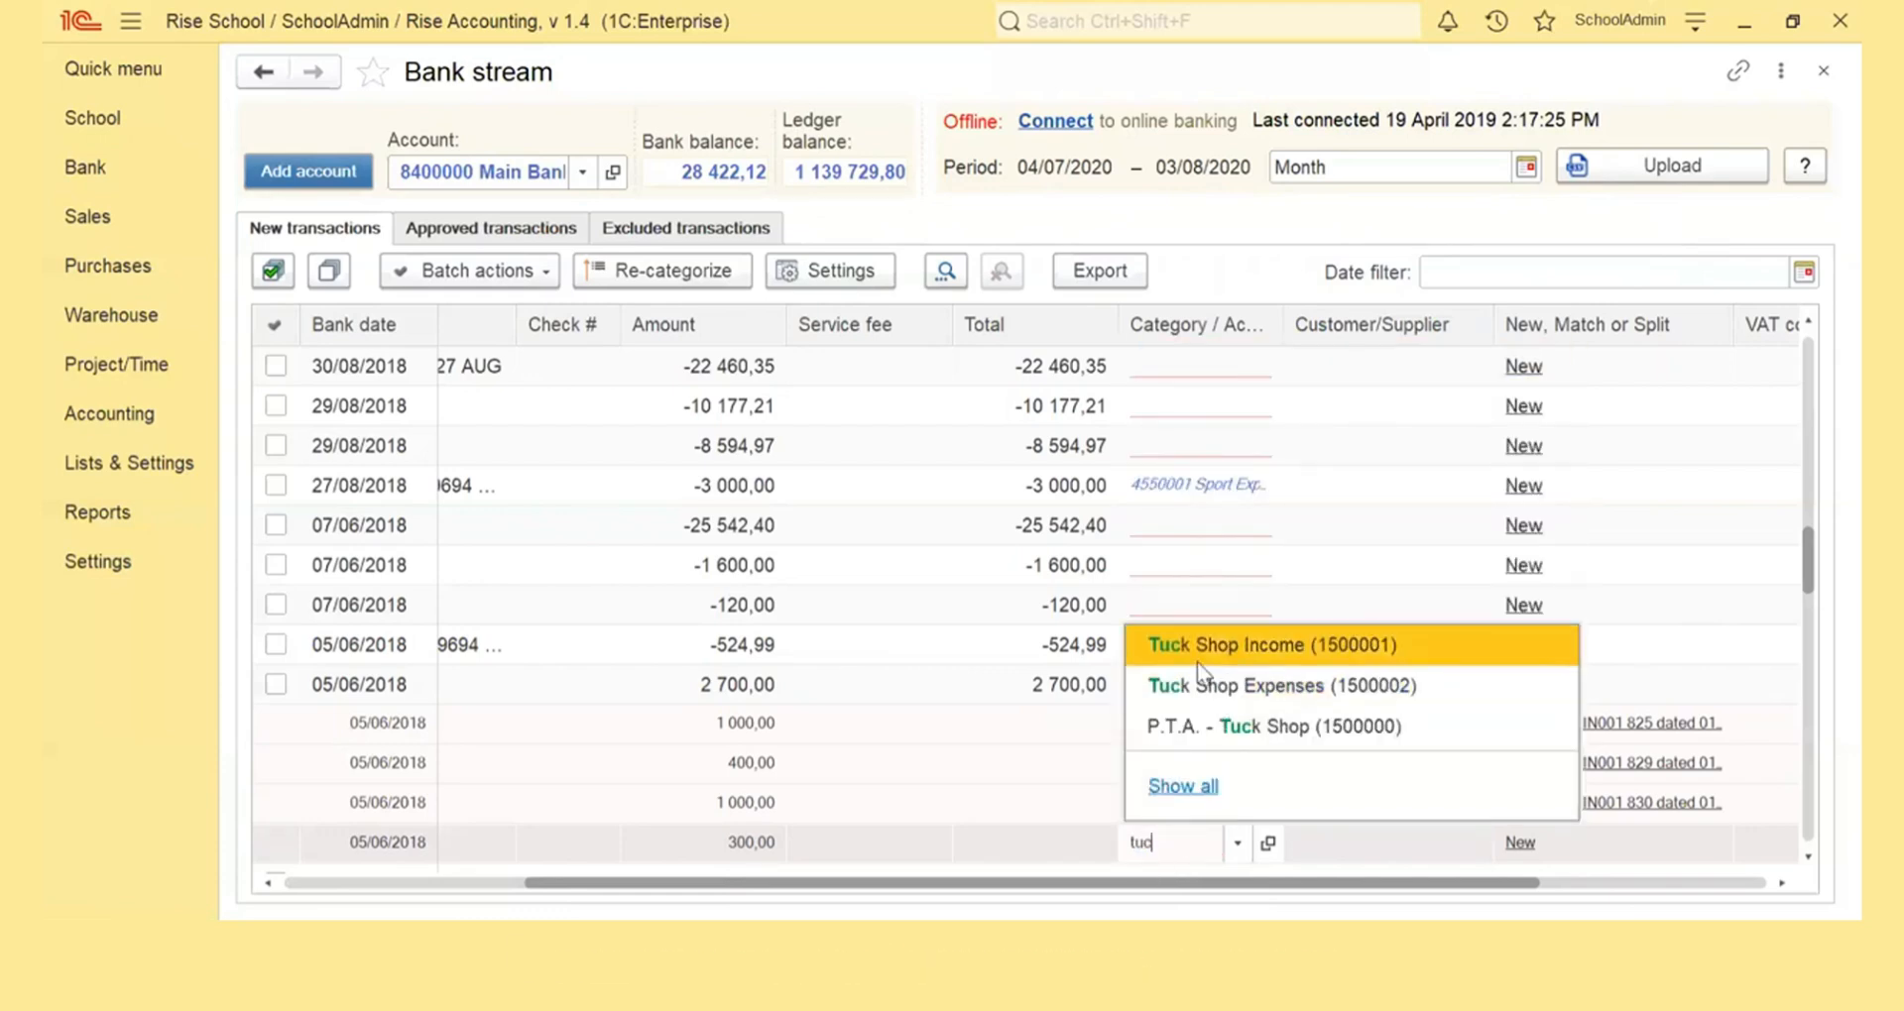
left_click(1198, 663)
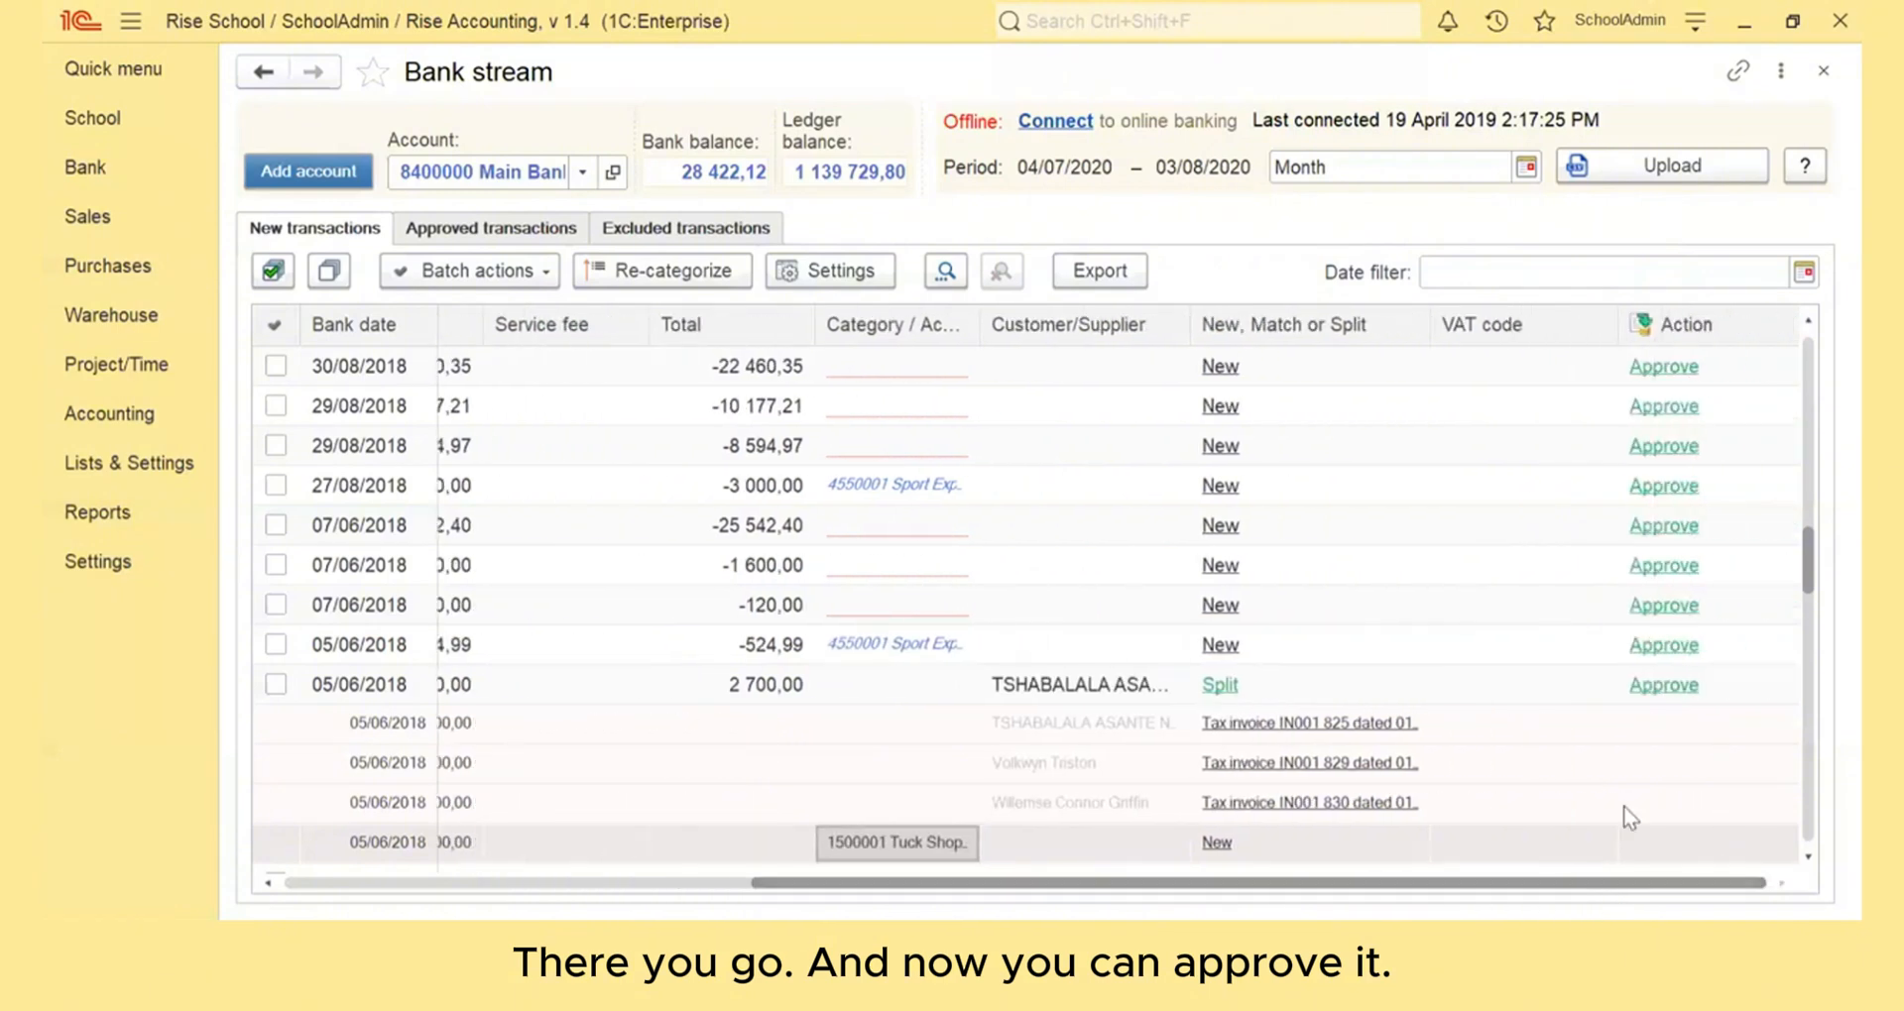
left_click(1654, 685)
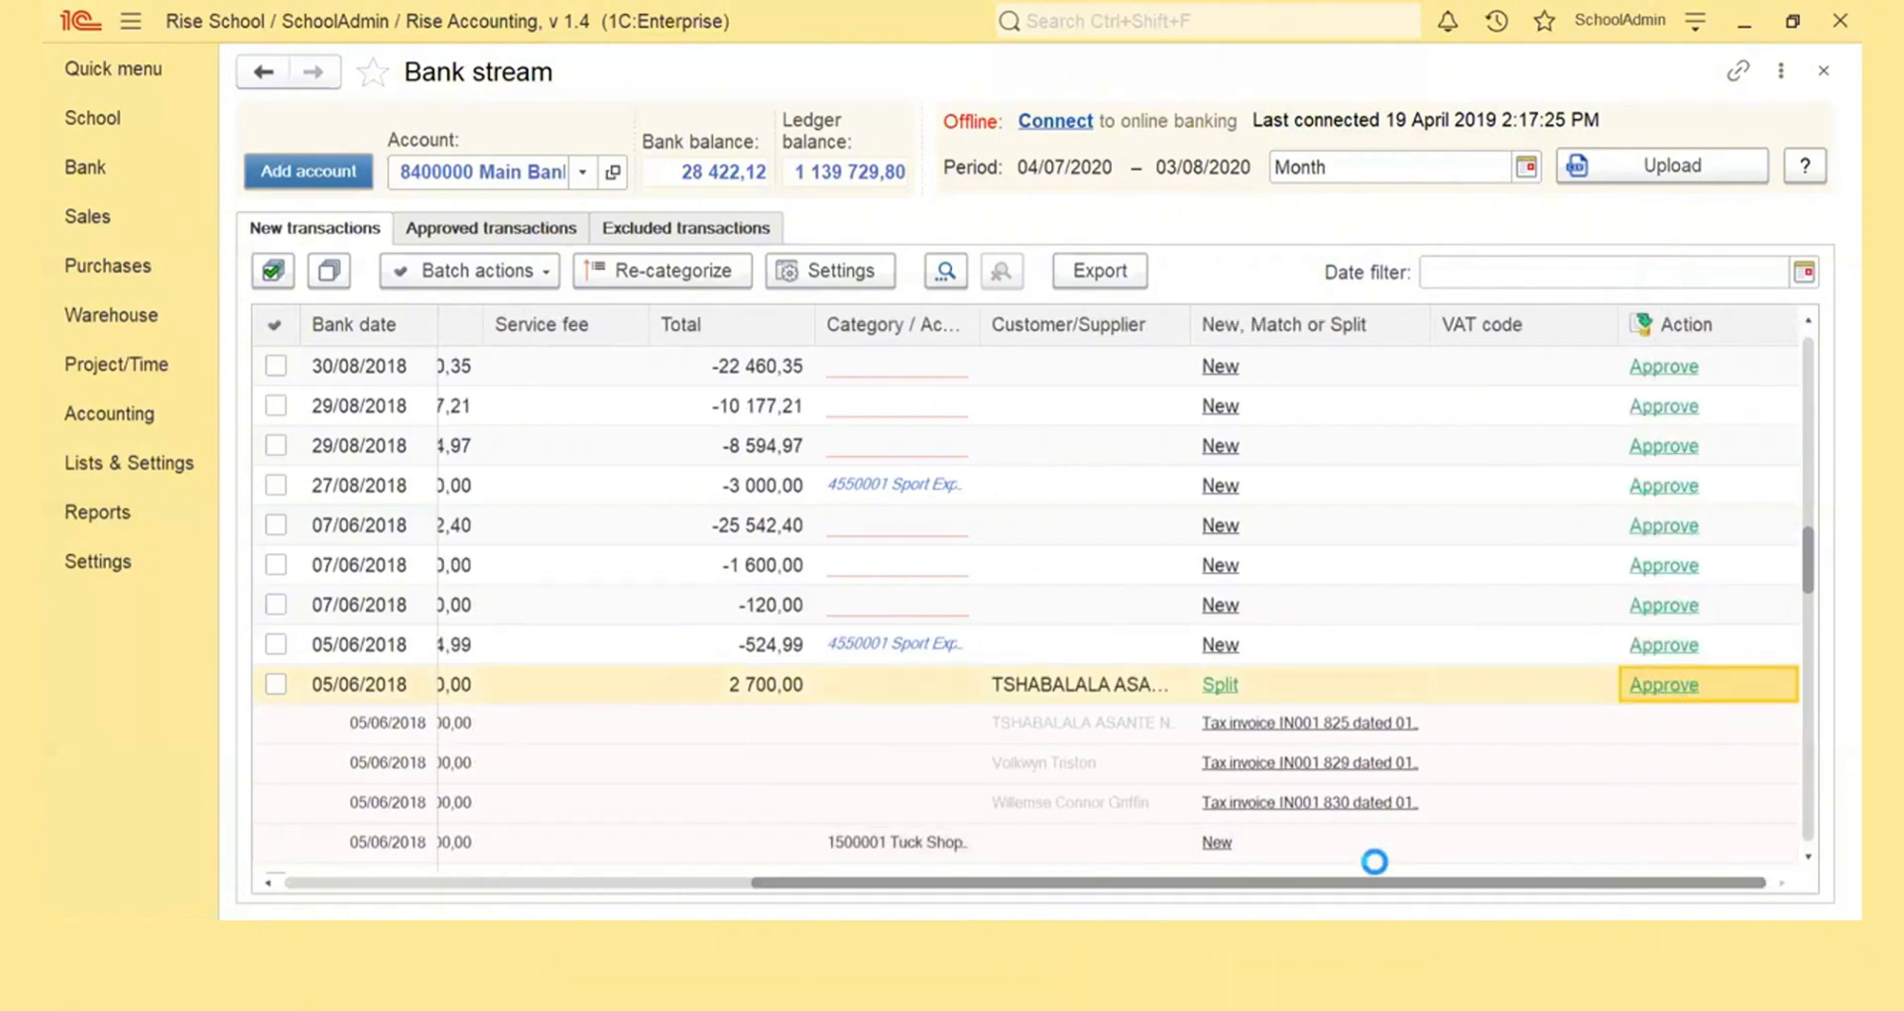
Look through the new bank stream transactions for another incoming payment that can be allocated directly to an income category
scroll(1154, 725, "down", 5)
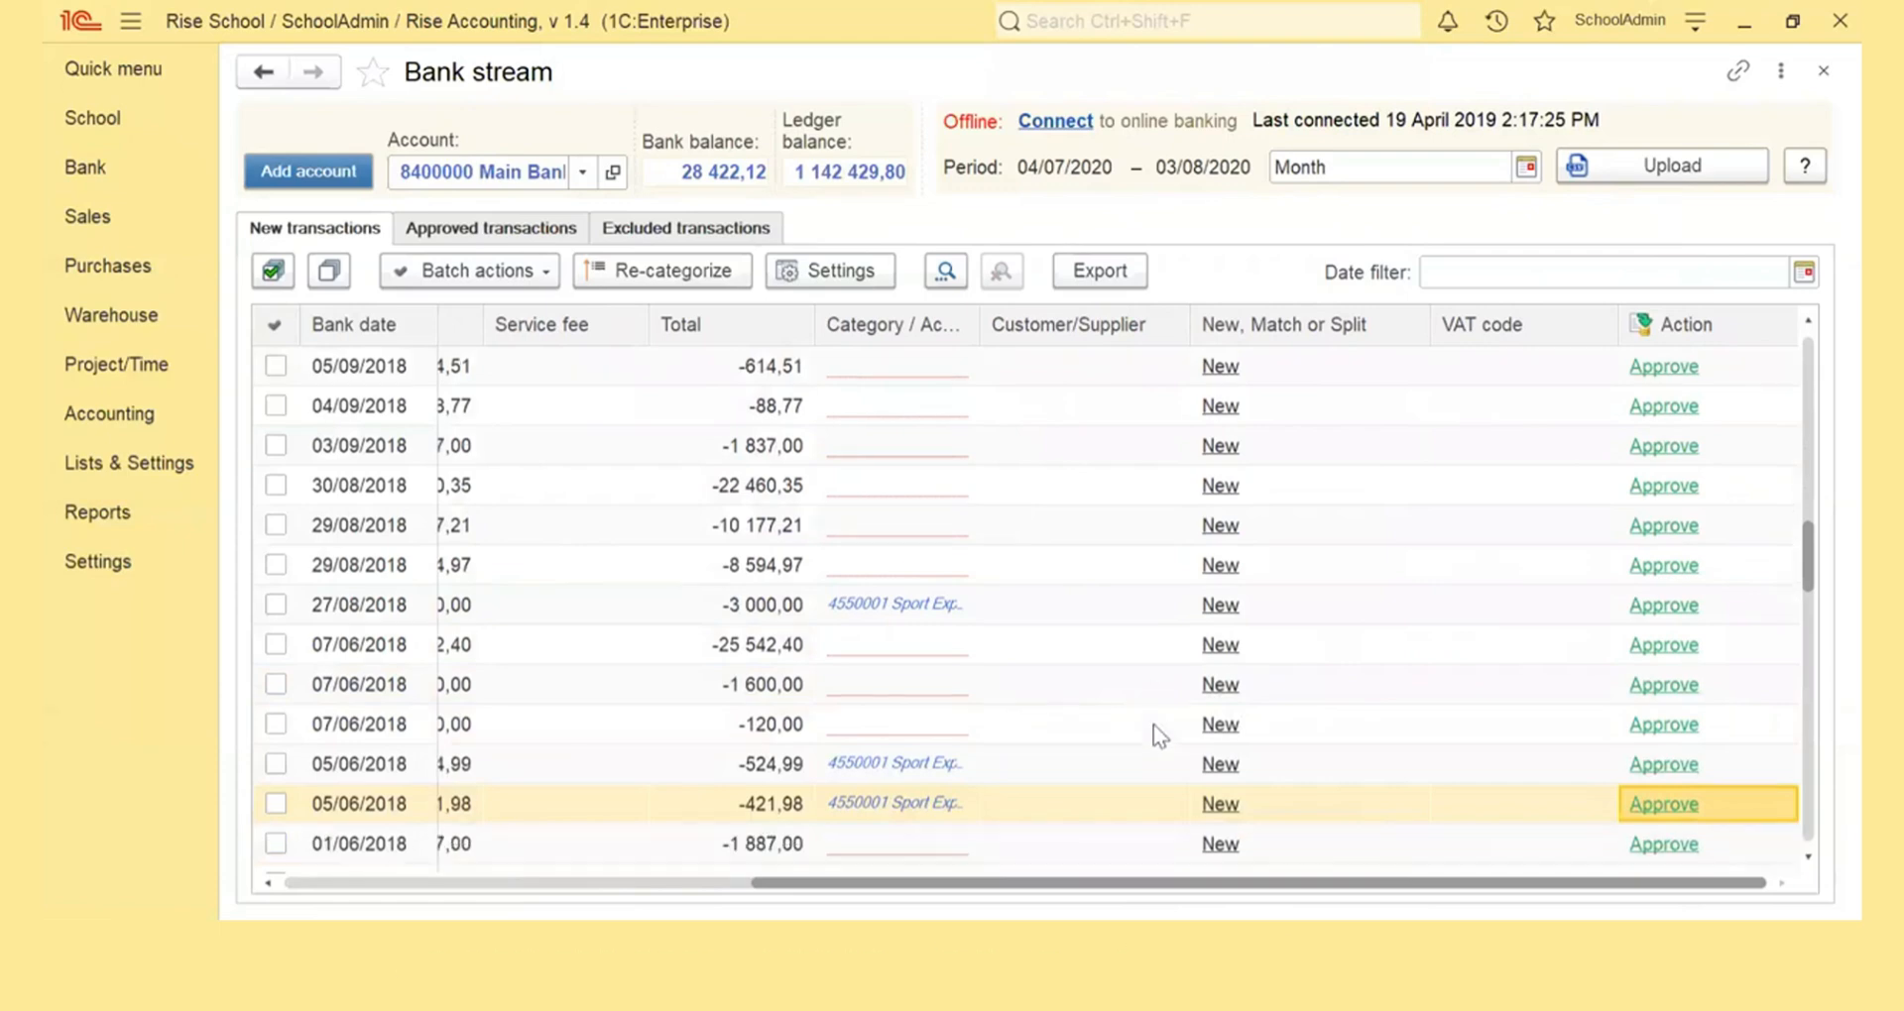
scroll(1152, 724, "down", 1)
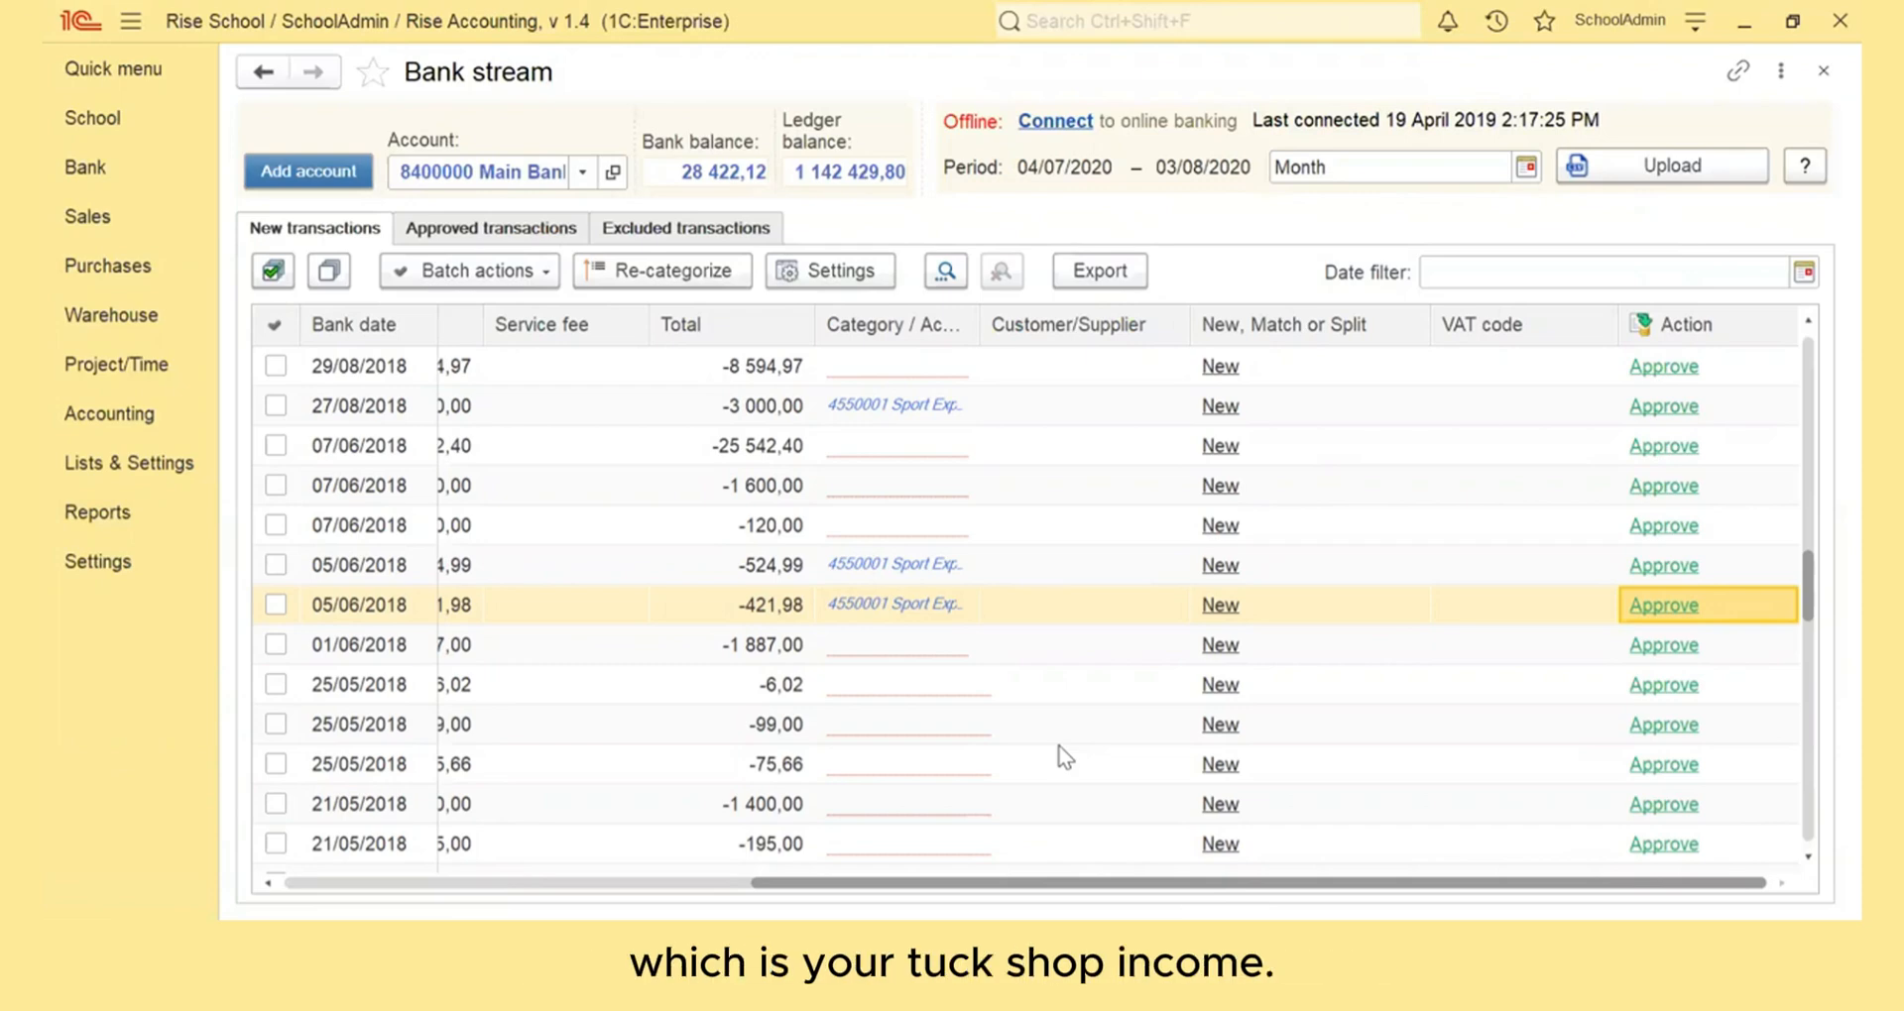
scroll(1064, 757, "down", 10)
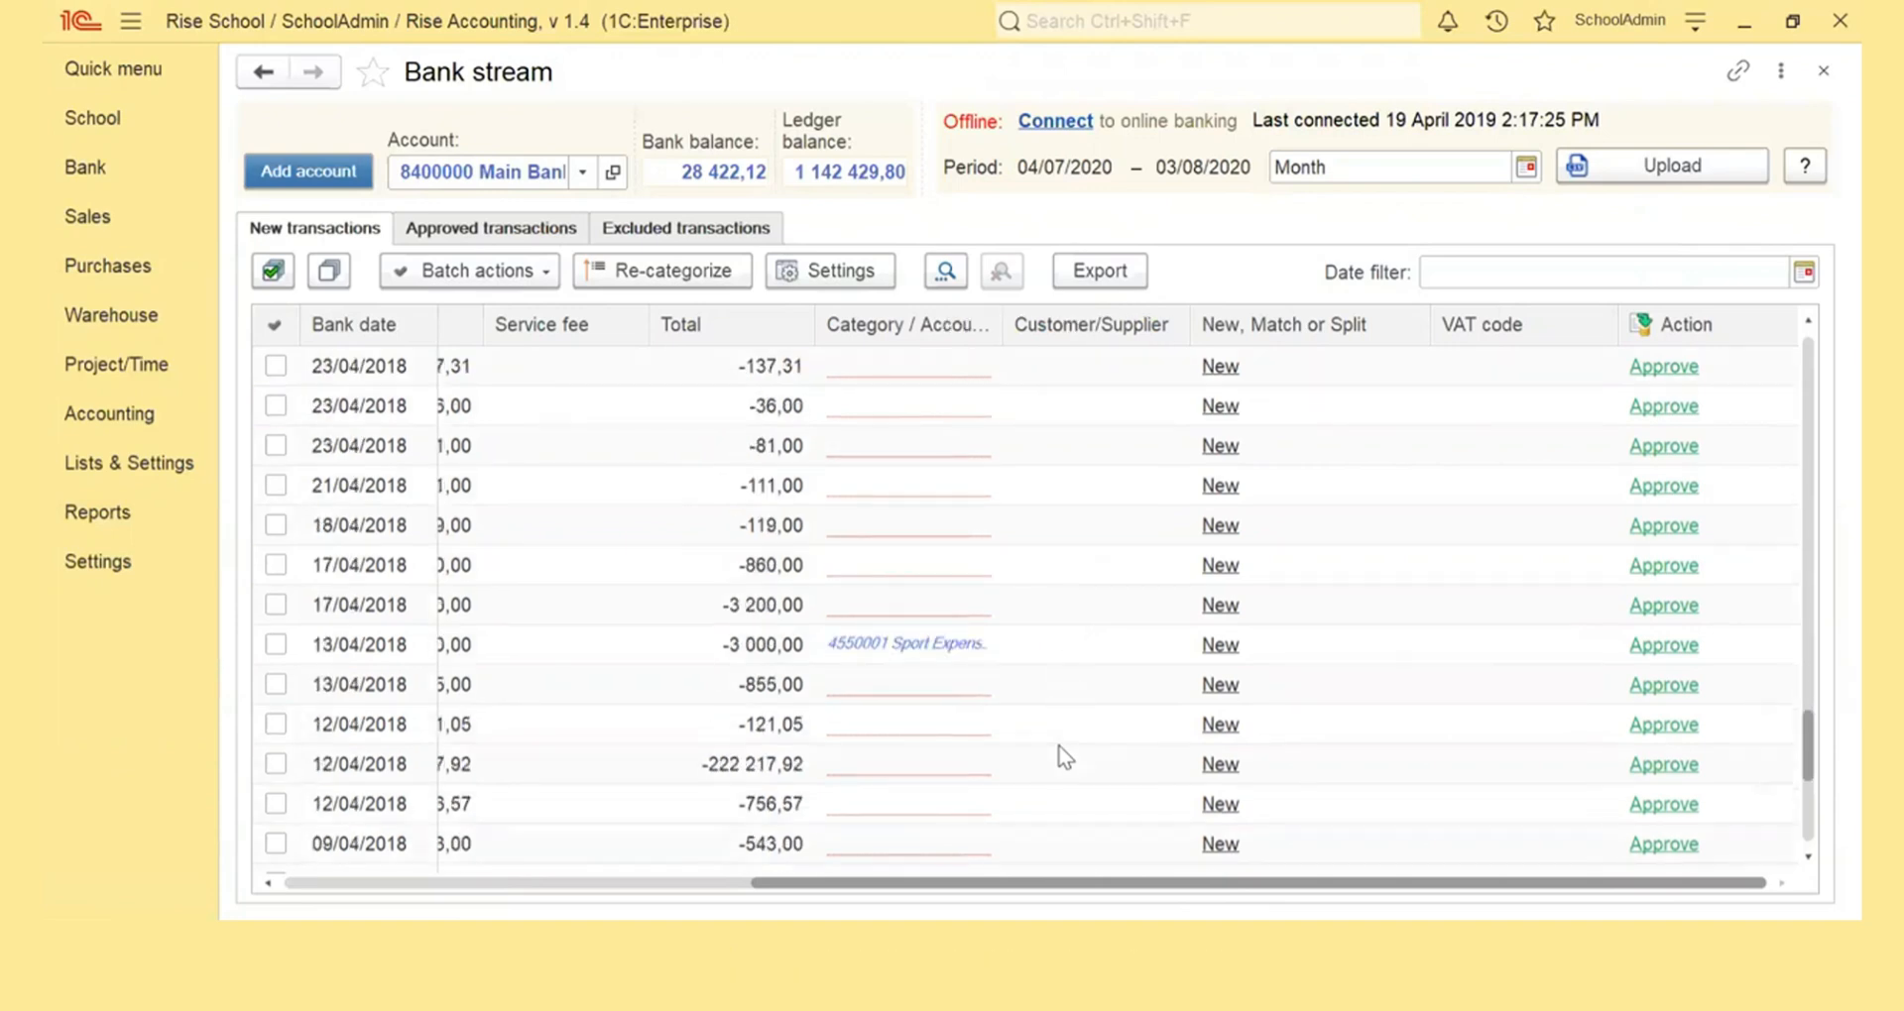
scroll(1064, 757, "down", 3)
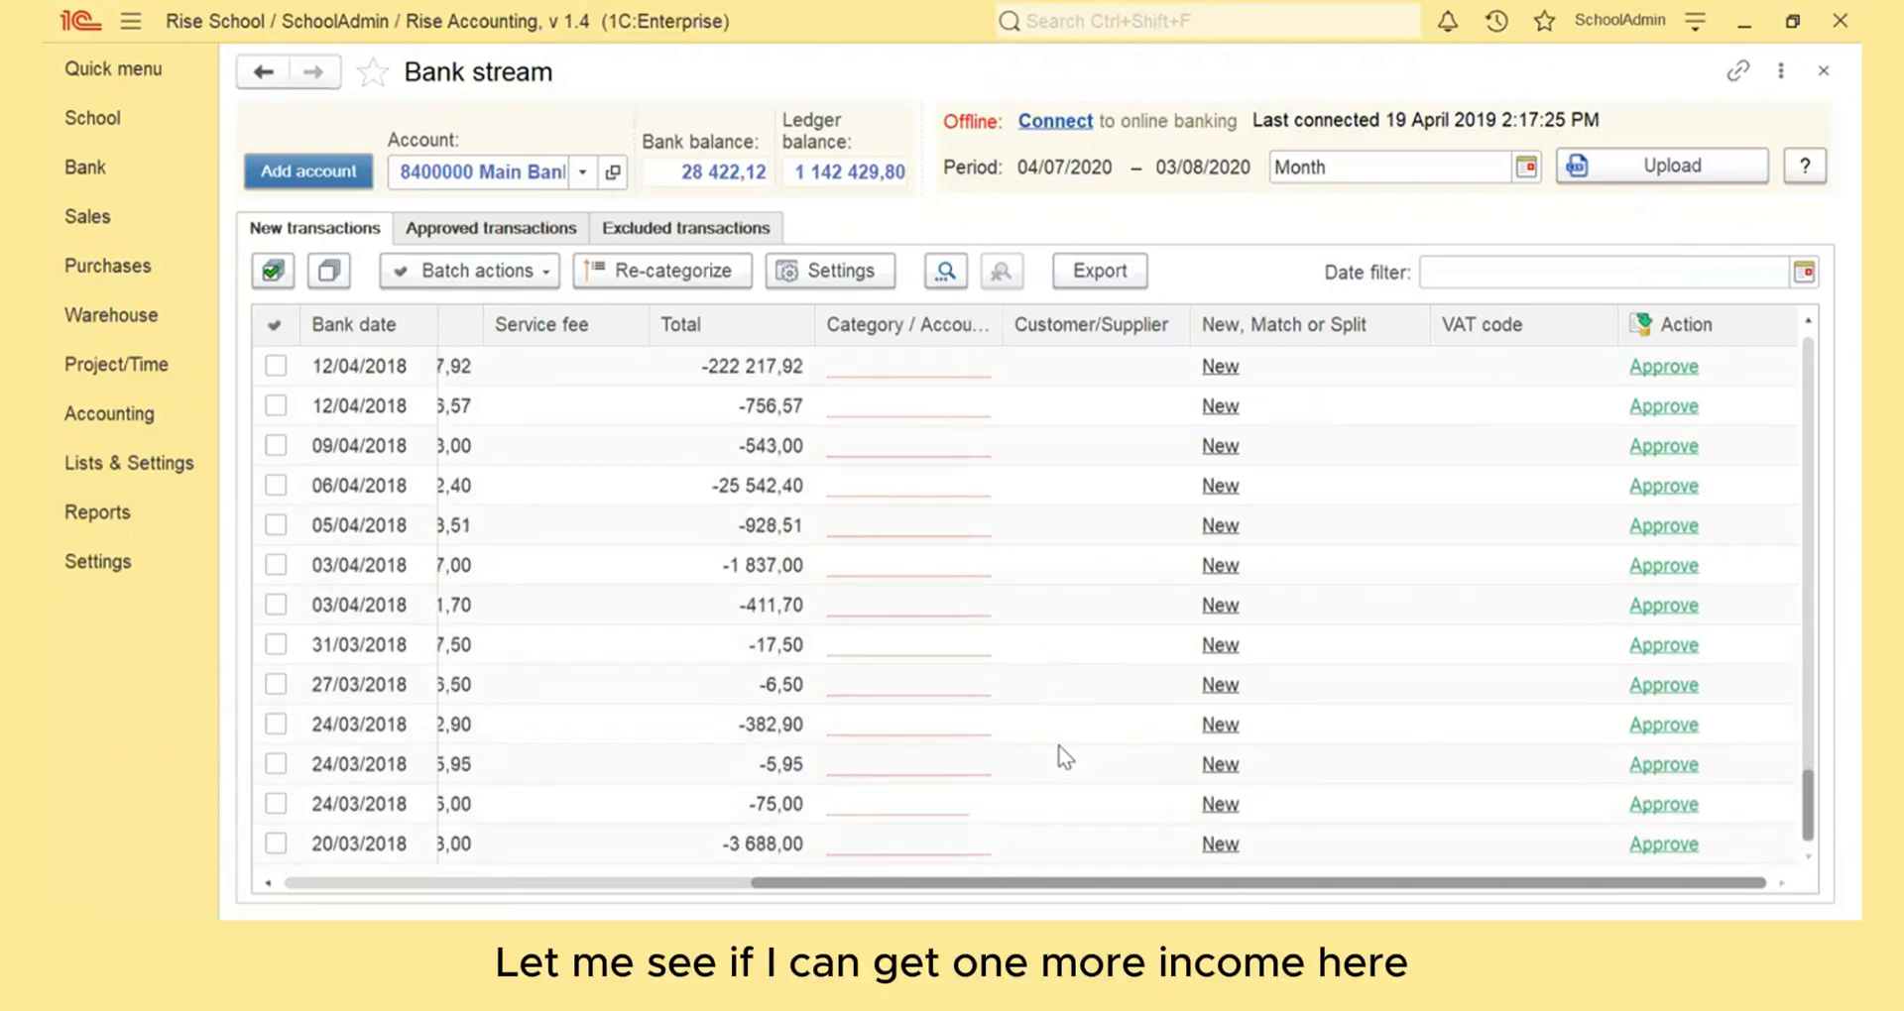
scroll(1064, 757, "up", 1)
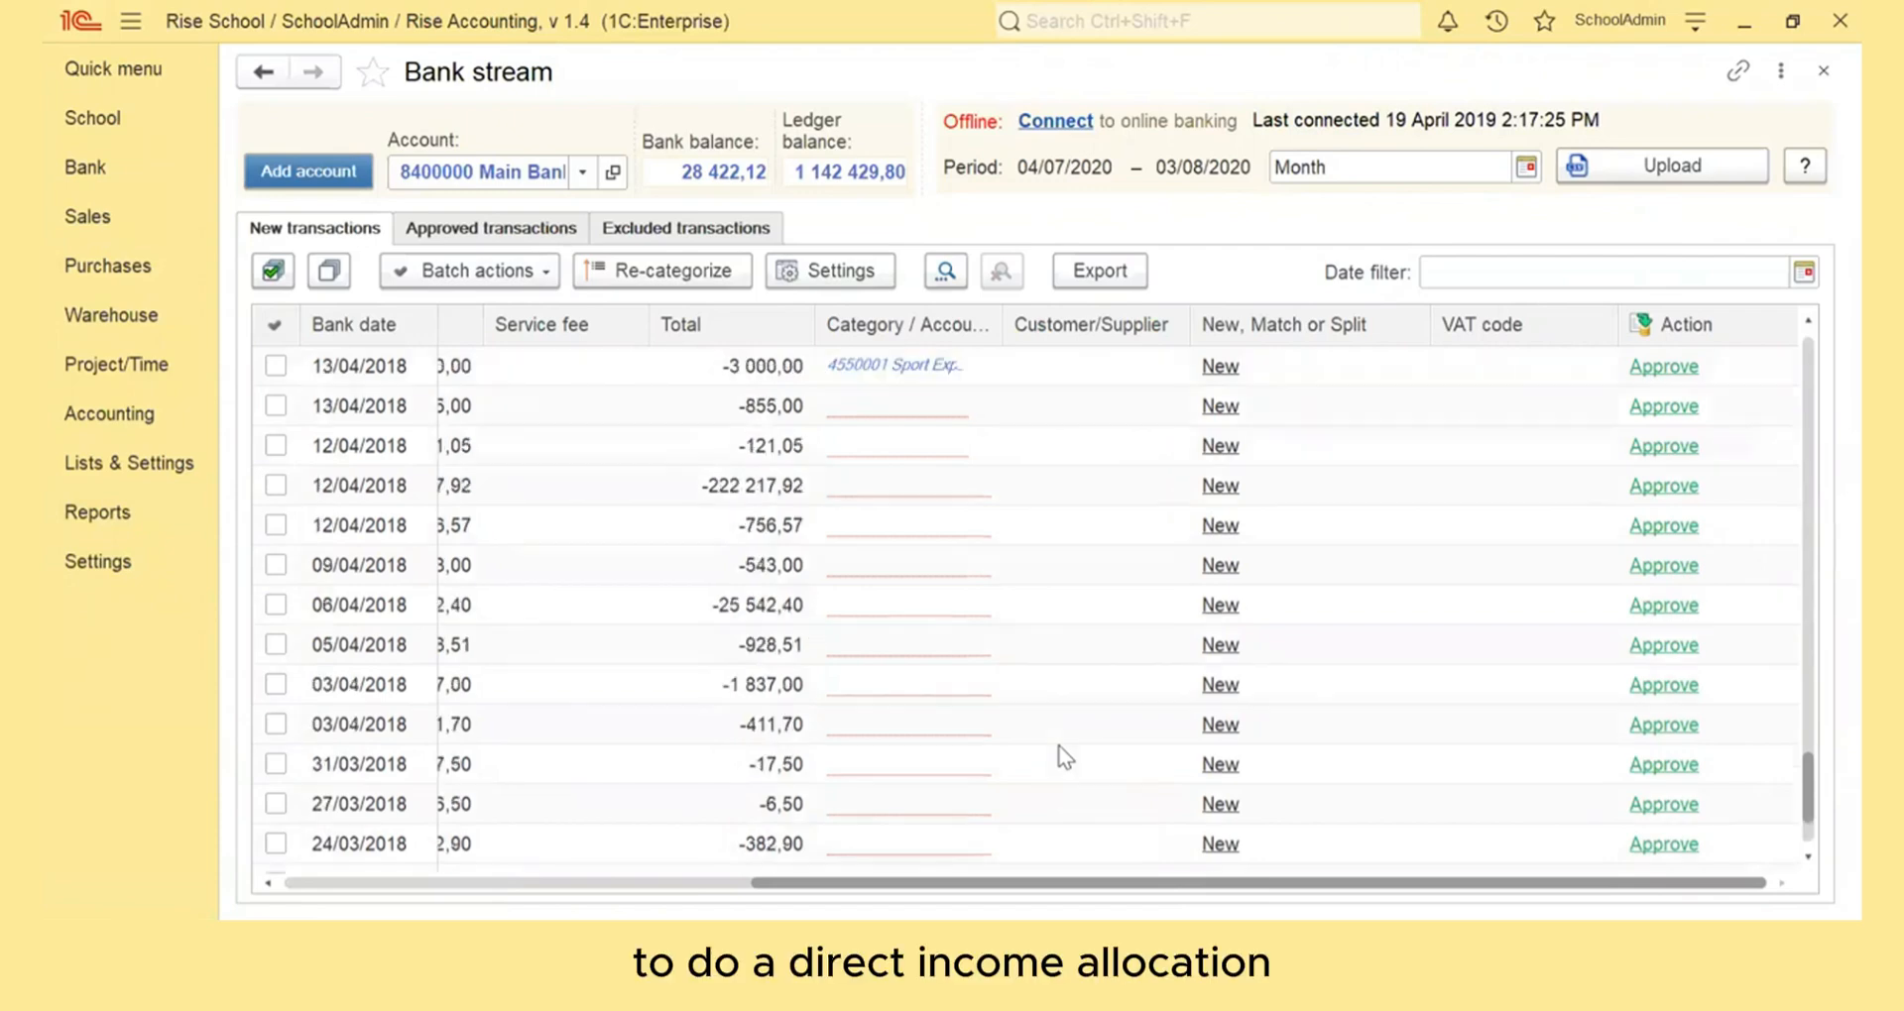
scroll(1064, 756, "up", 3)
scroll(1064, 756, "up", 3)
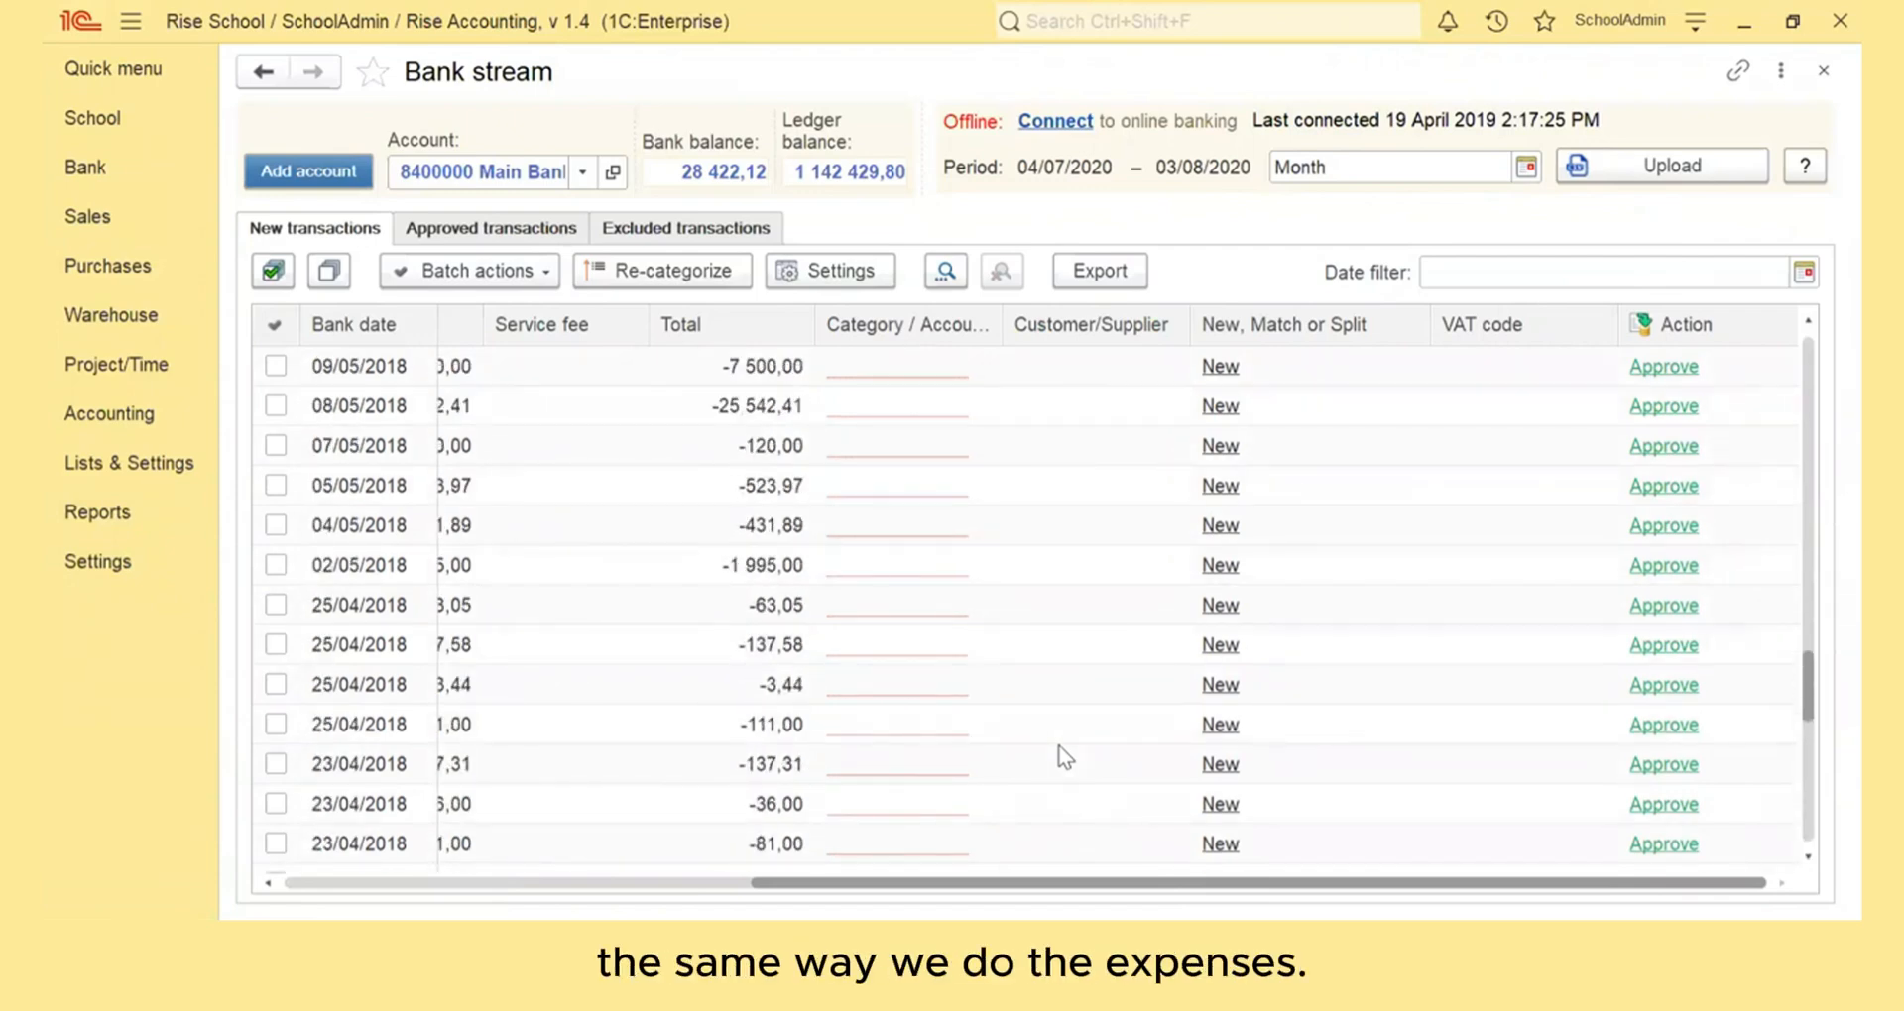
scroll(1064, 757, "up", 4)
scroll(1064, 756, "up", 2)
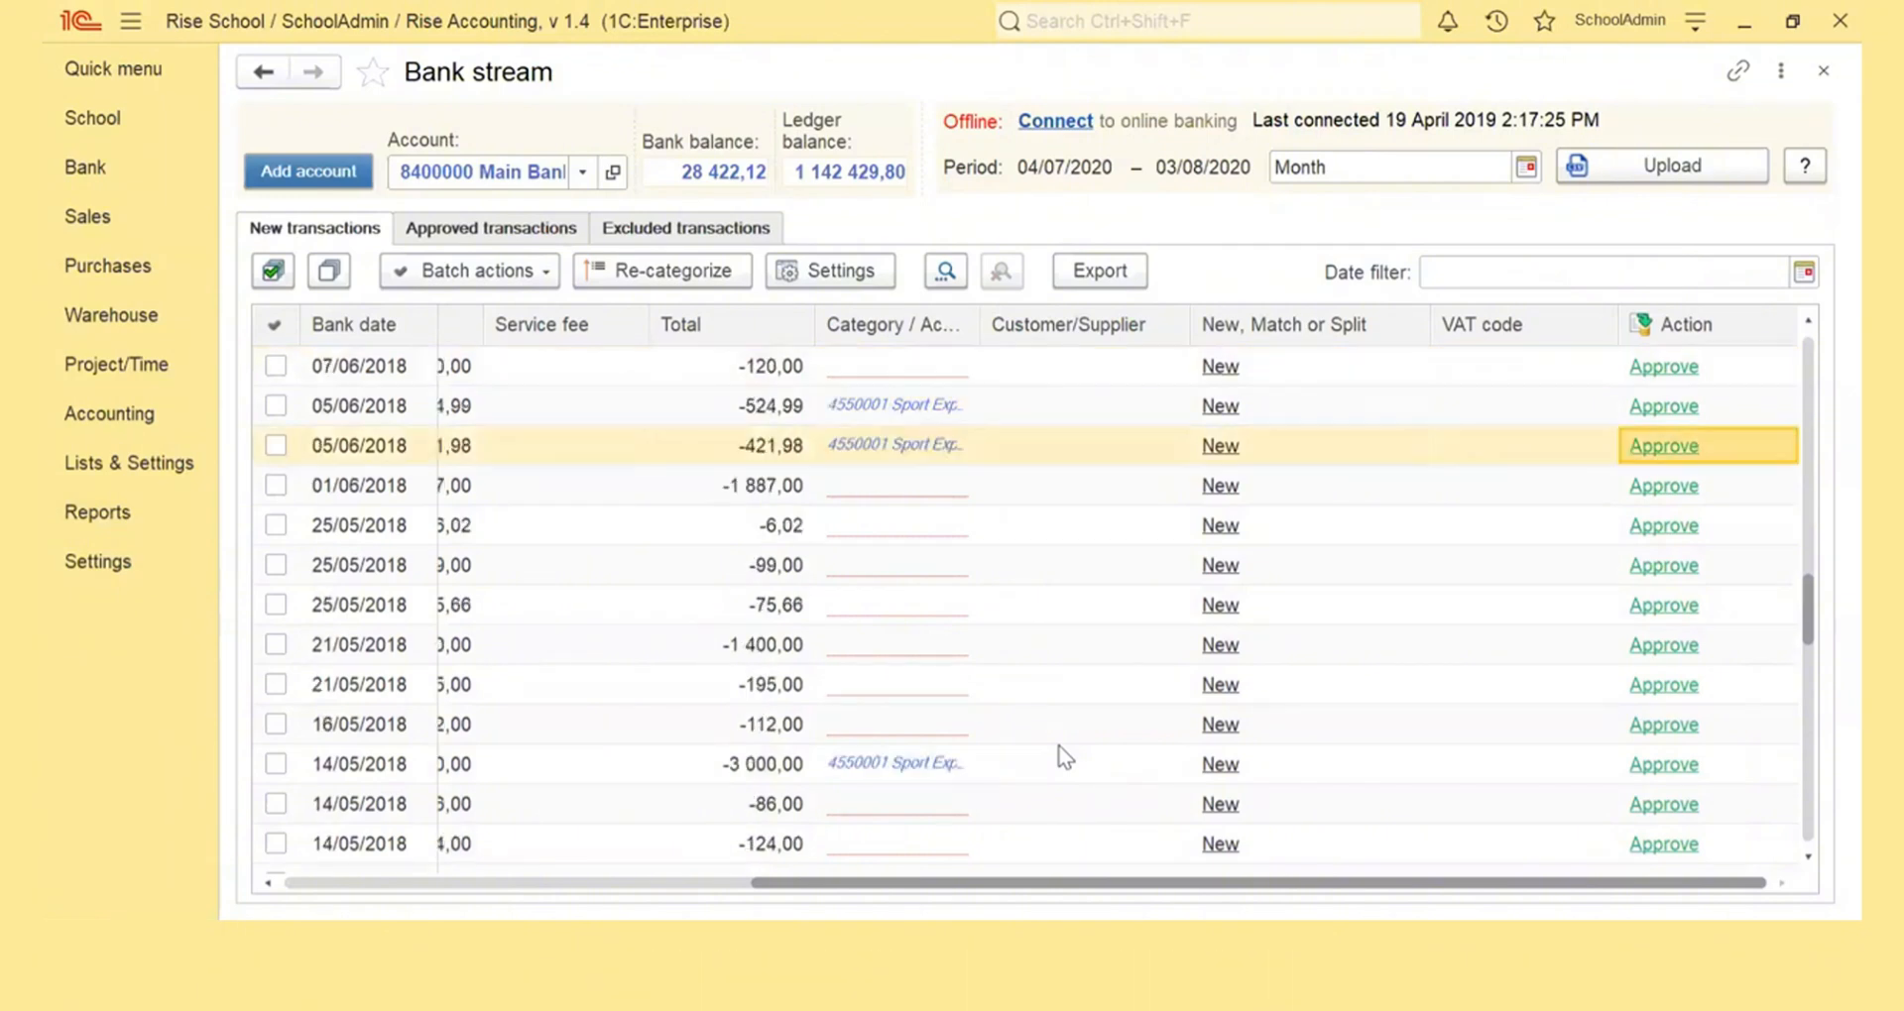
scroll(1064, 757, "up", 3)
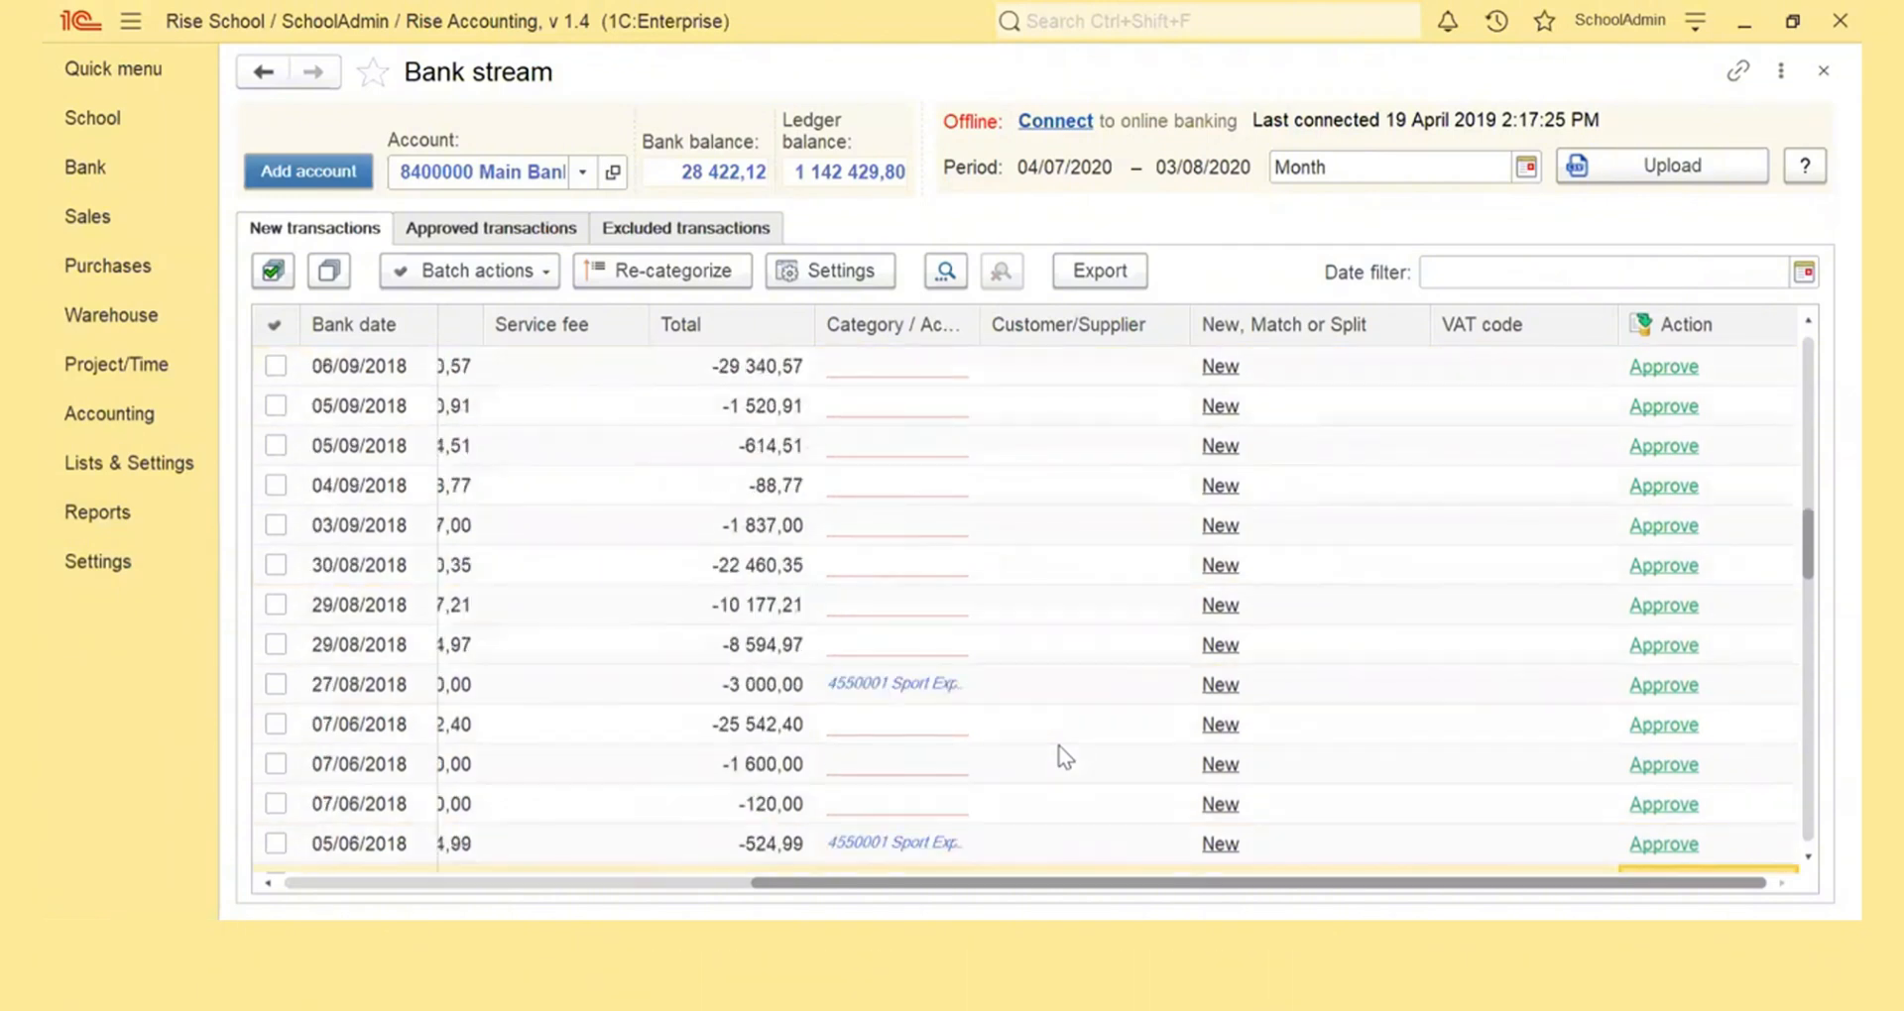
scroll(1064, 756, "up", 2)
scroll(1064, 757, "up", 2)
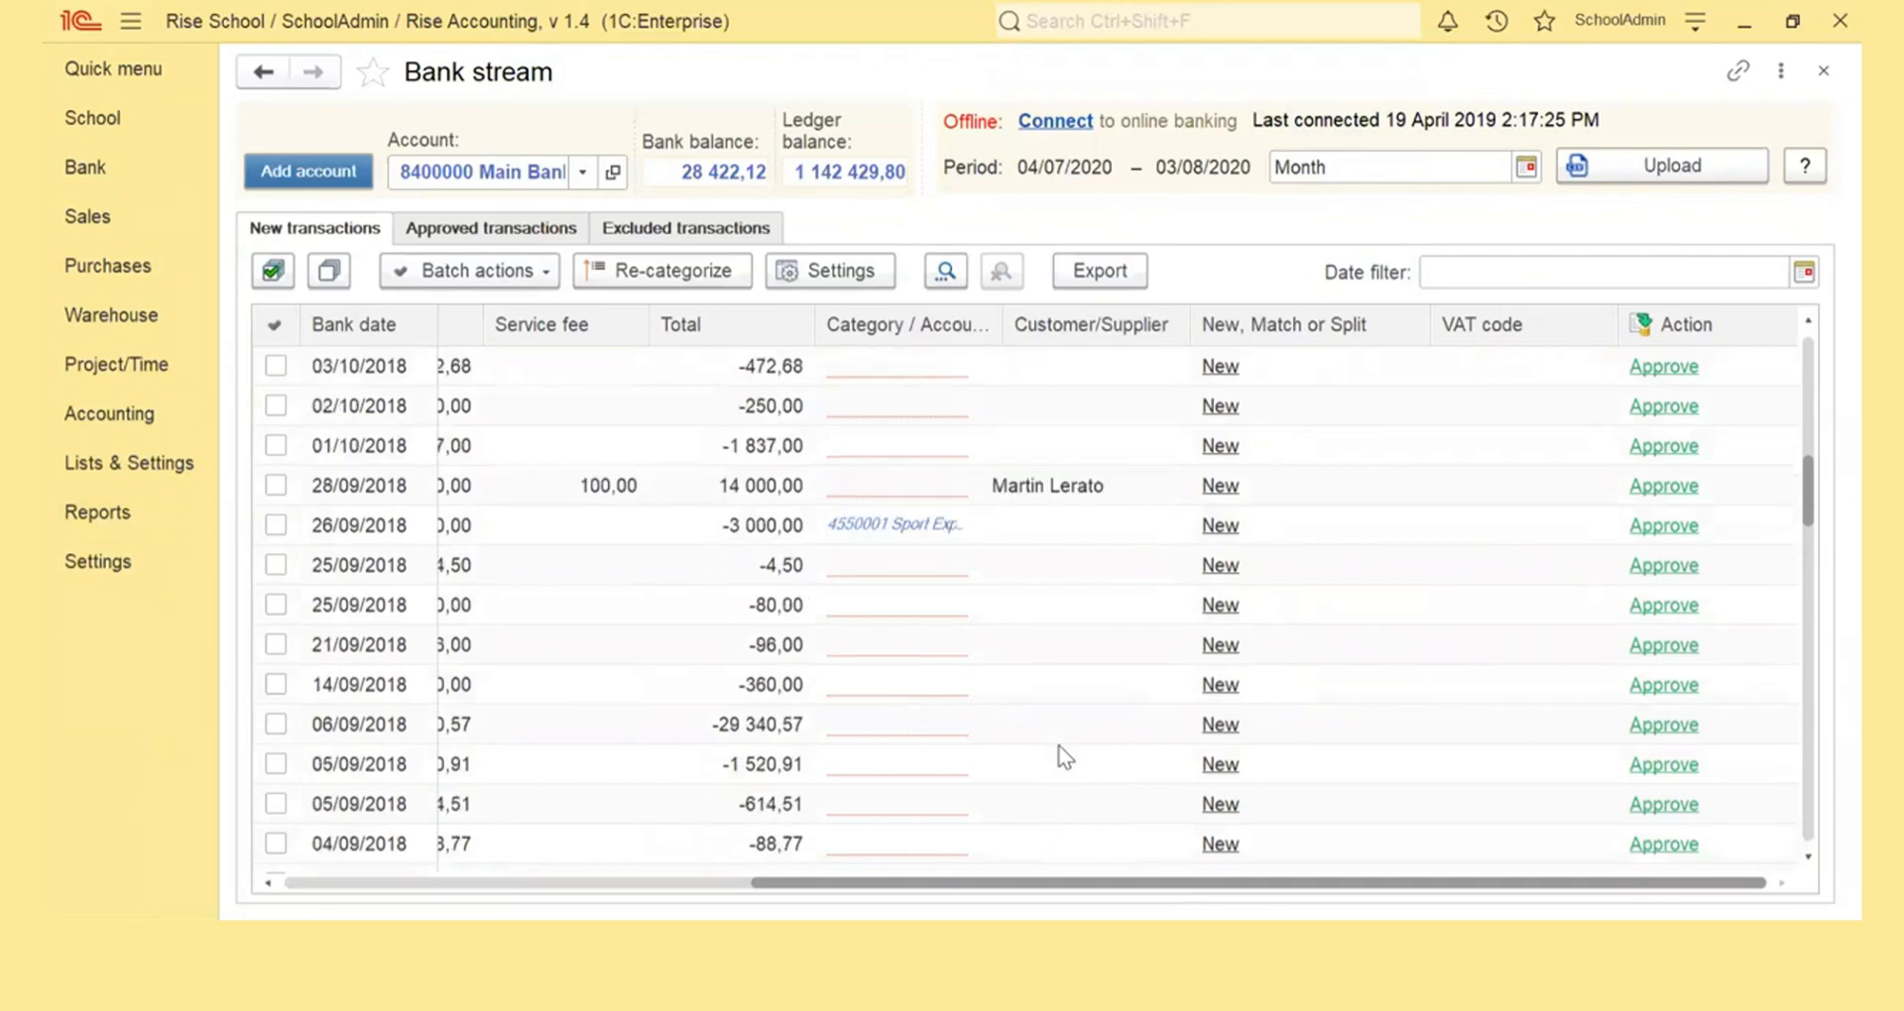
left_click_drag(926, 883, 460, 882)
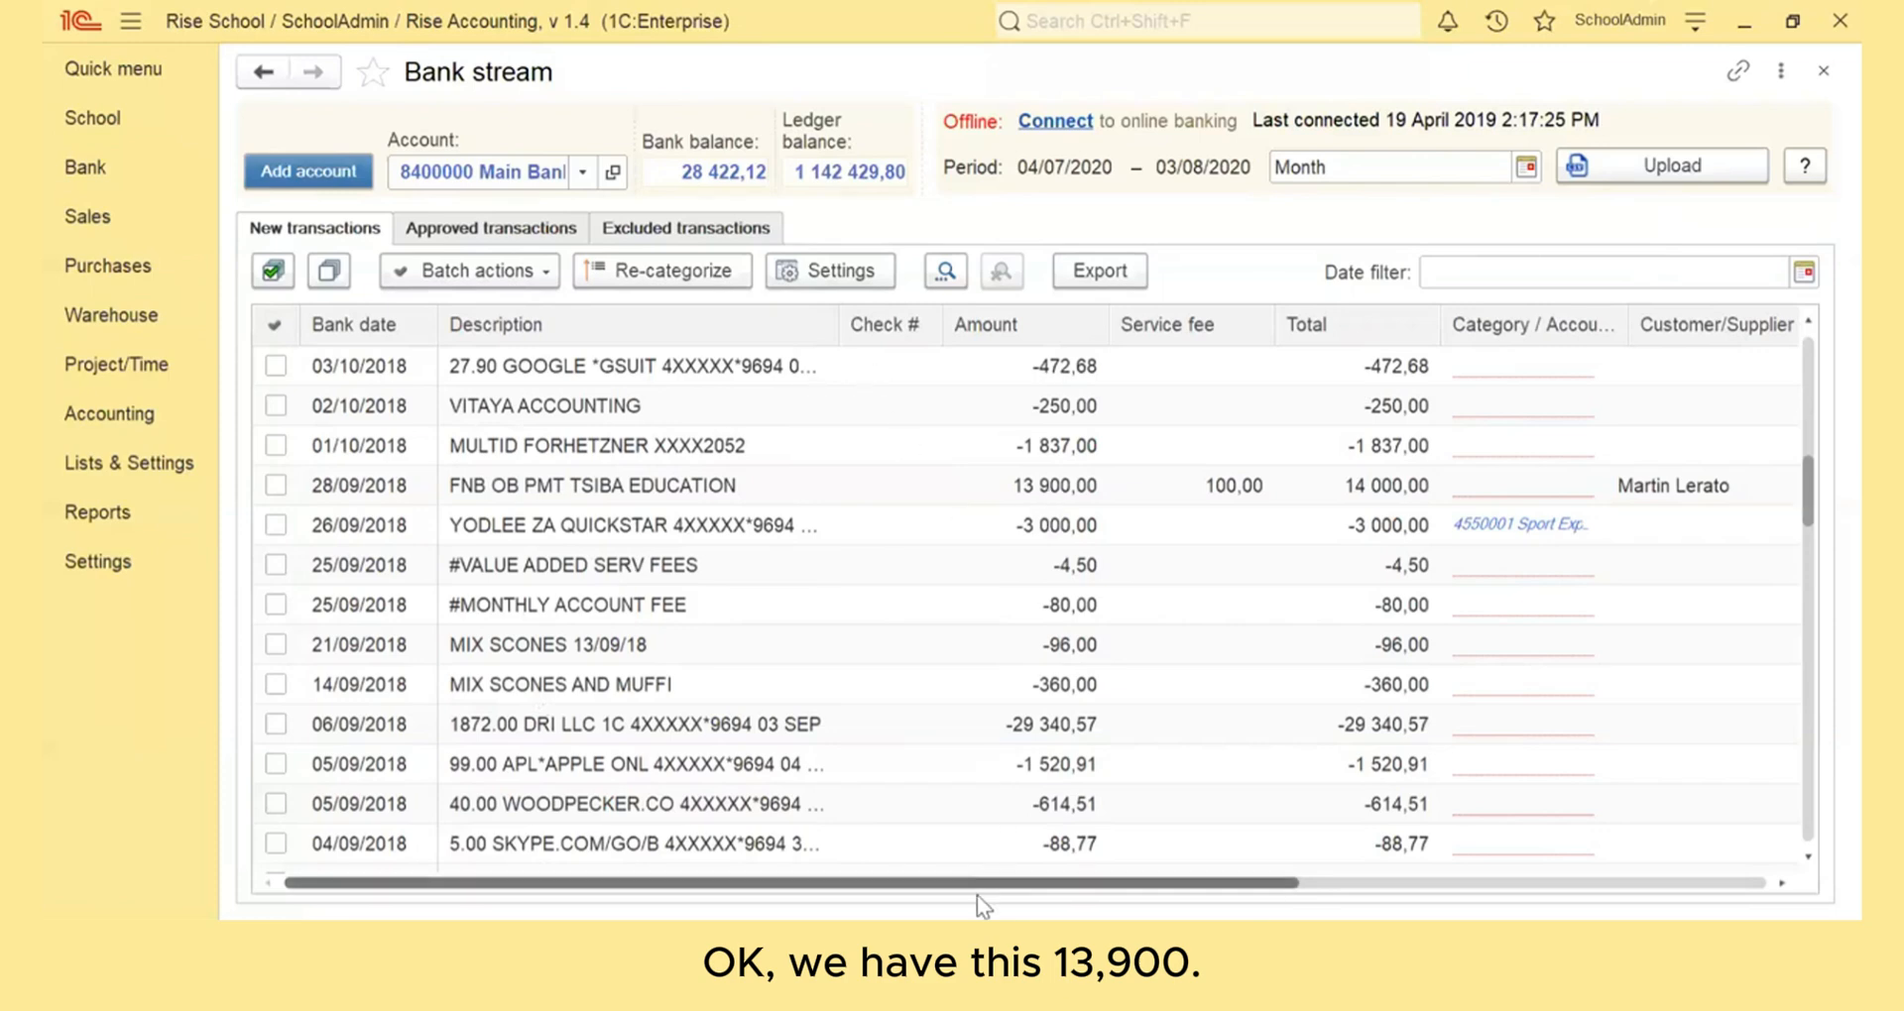
Clear the customer and the service fee from the 13 900,00 transaction FNB OB PMT TSIBA EDUCATION of 28/09/2018
left_click_drag(978, 890, 1286, 909)
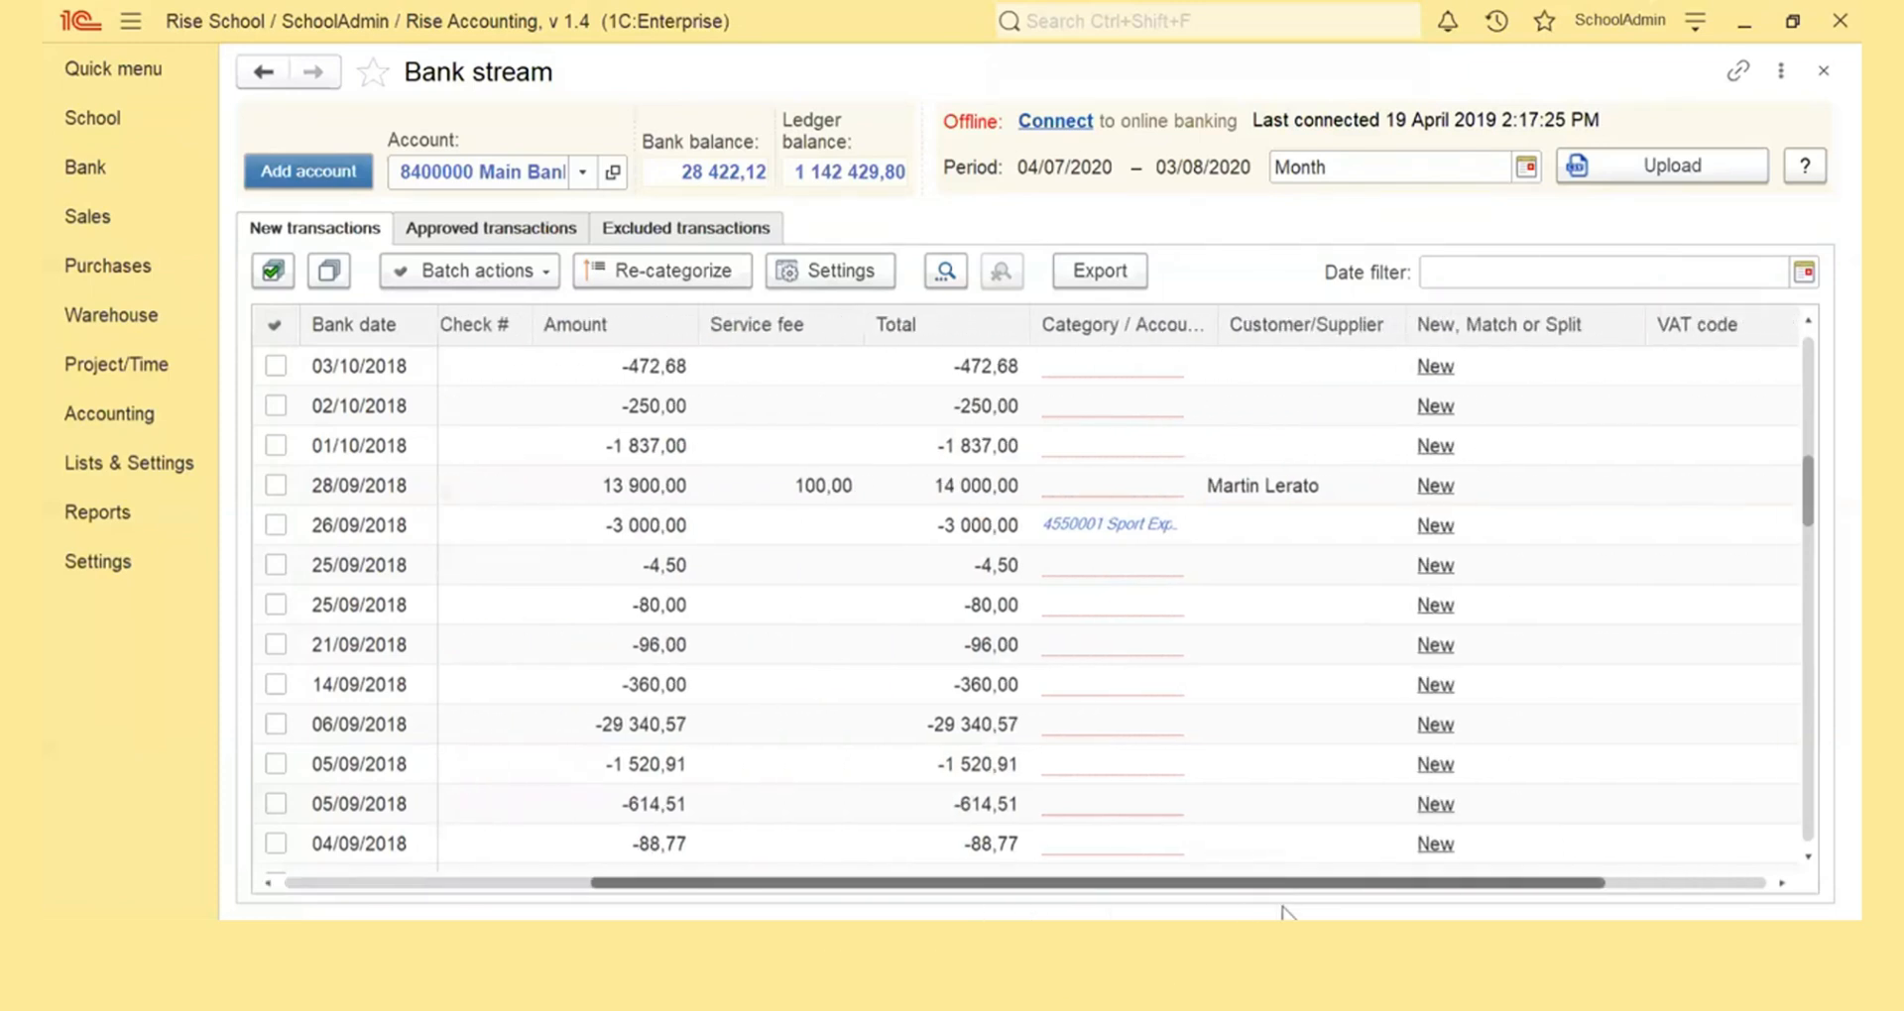
left_click(1249, 483)
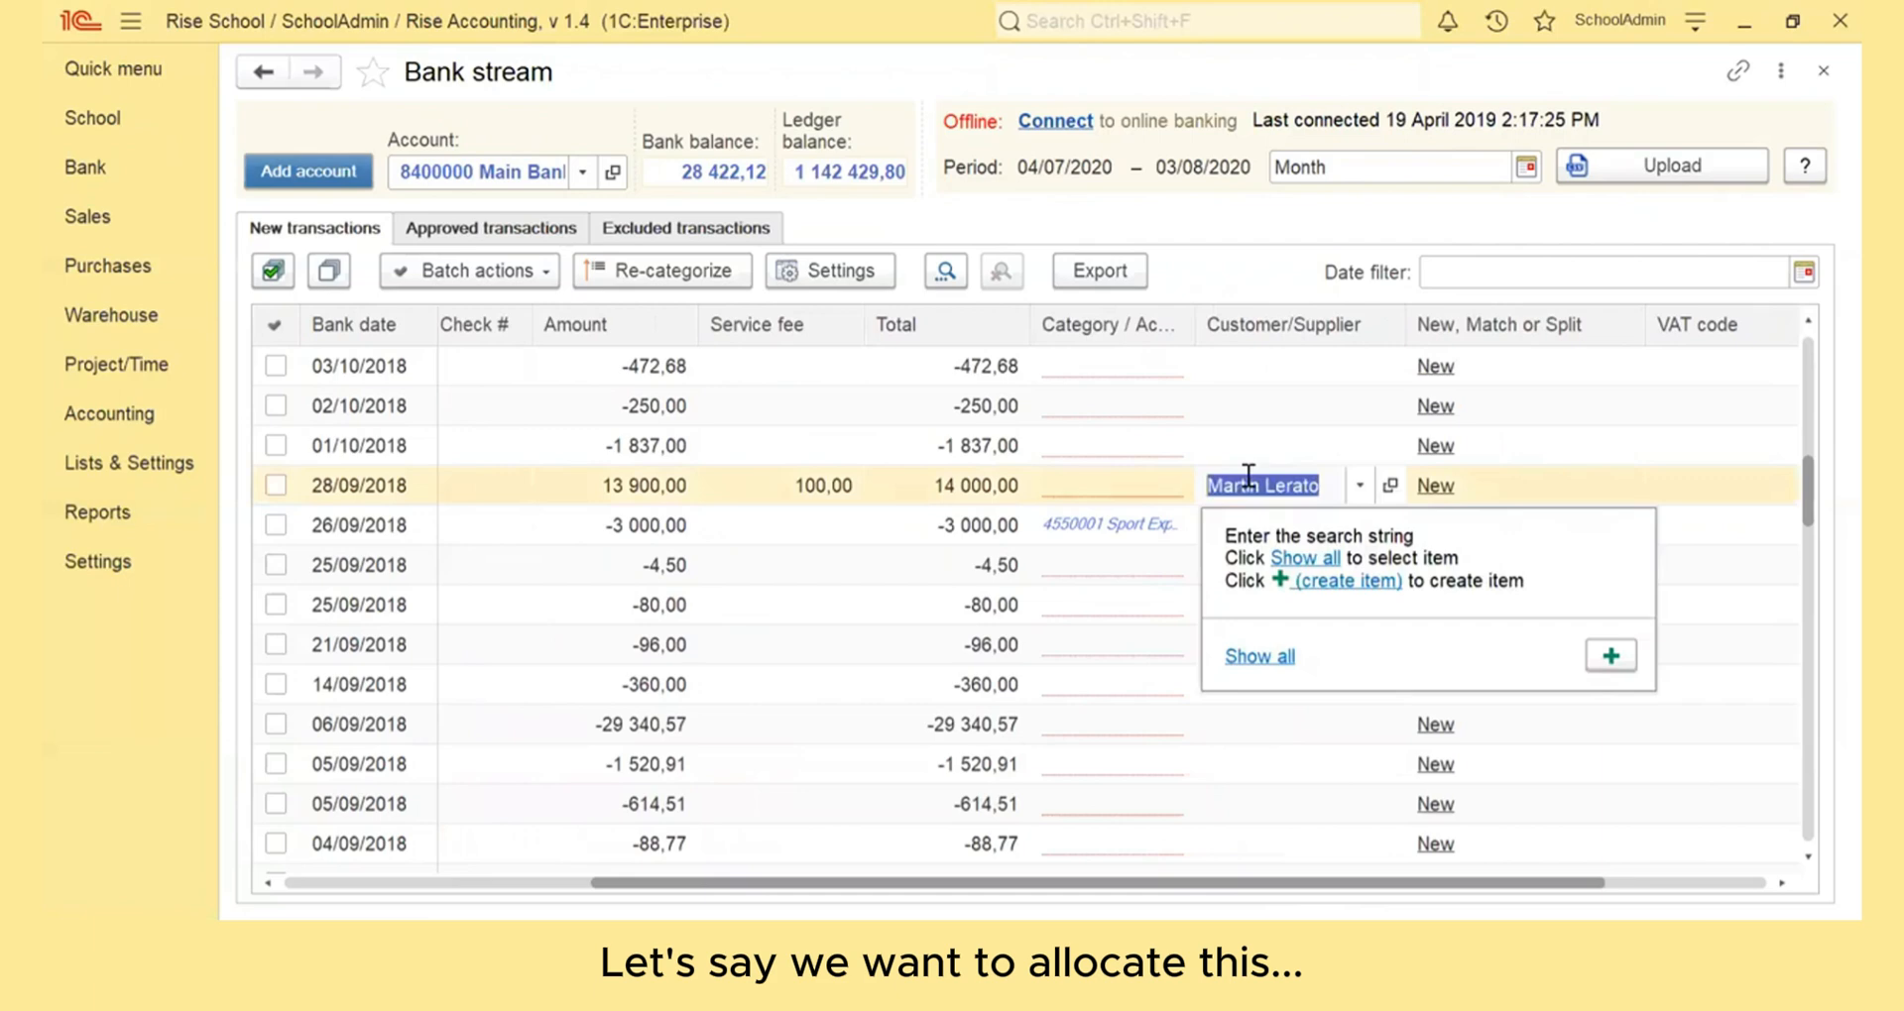
key("Delete")
left_click(777, 487)
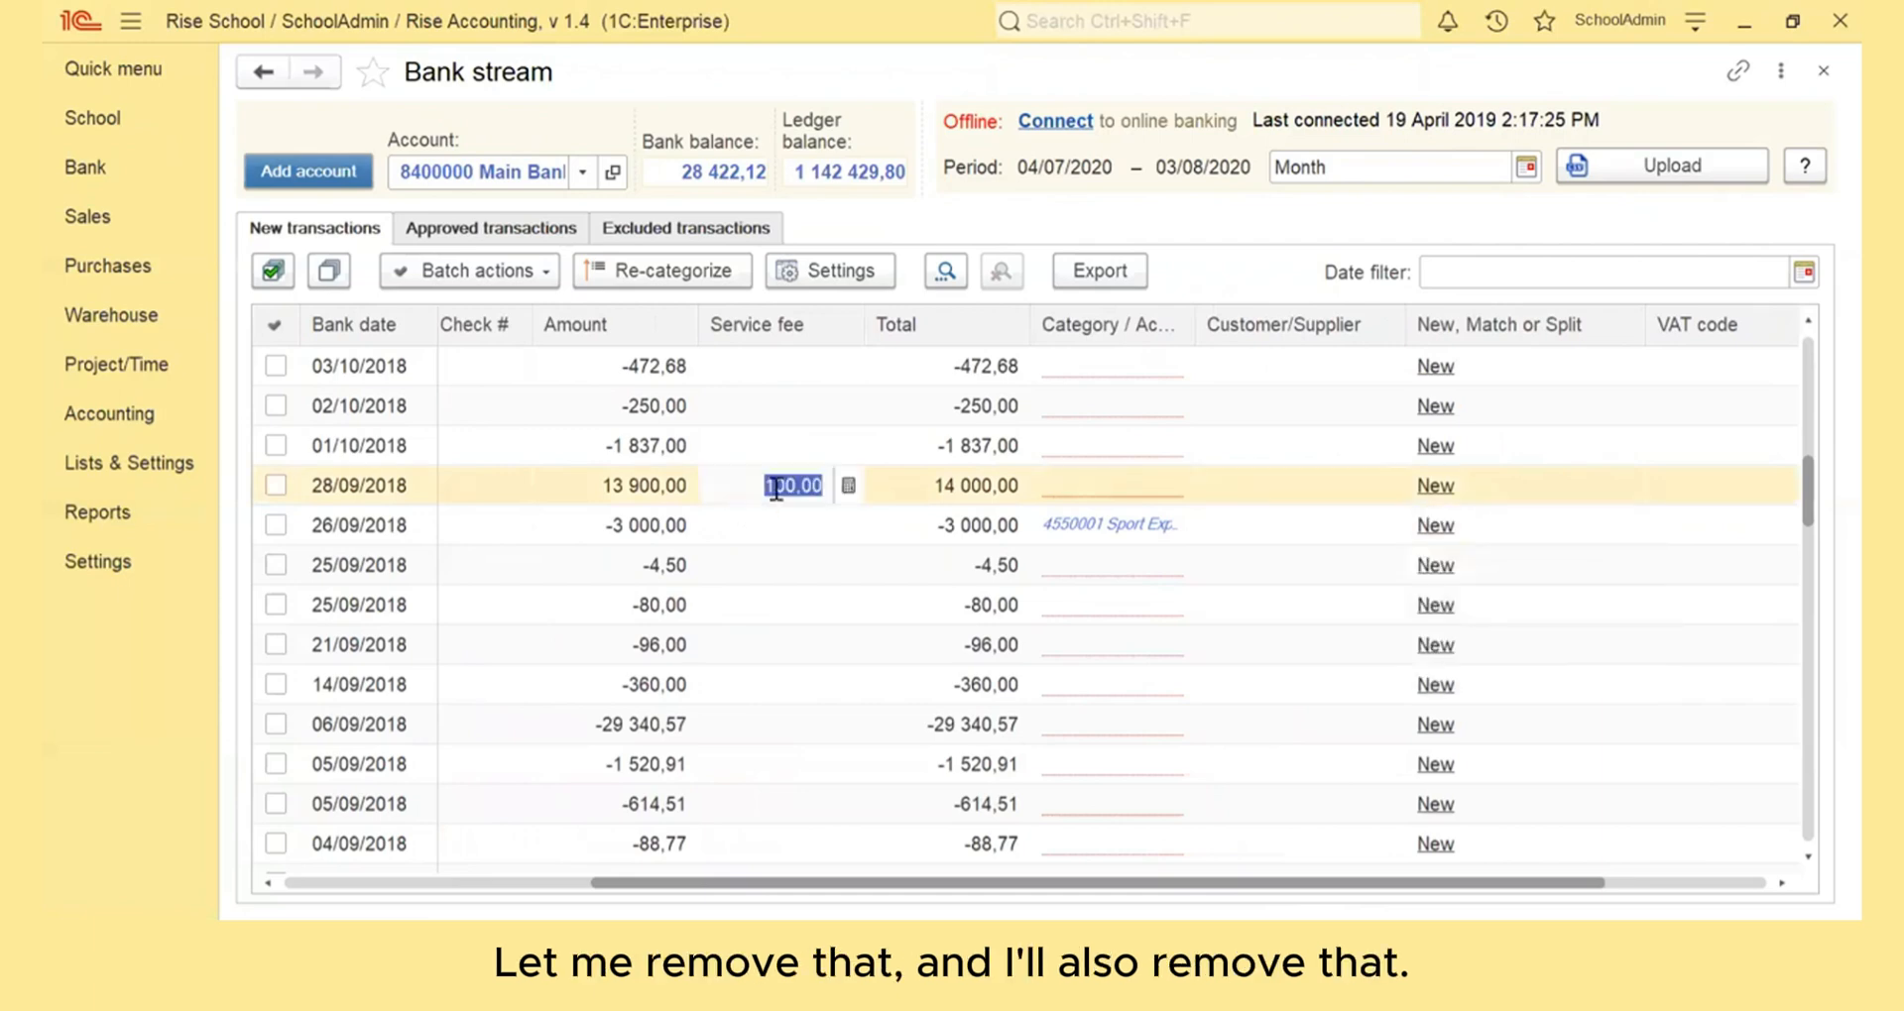
key("Delete")
left_click(1386, 734)
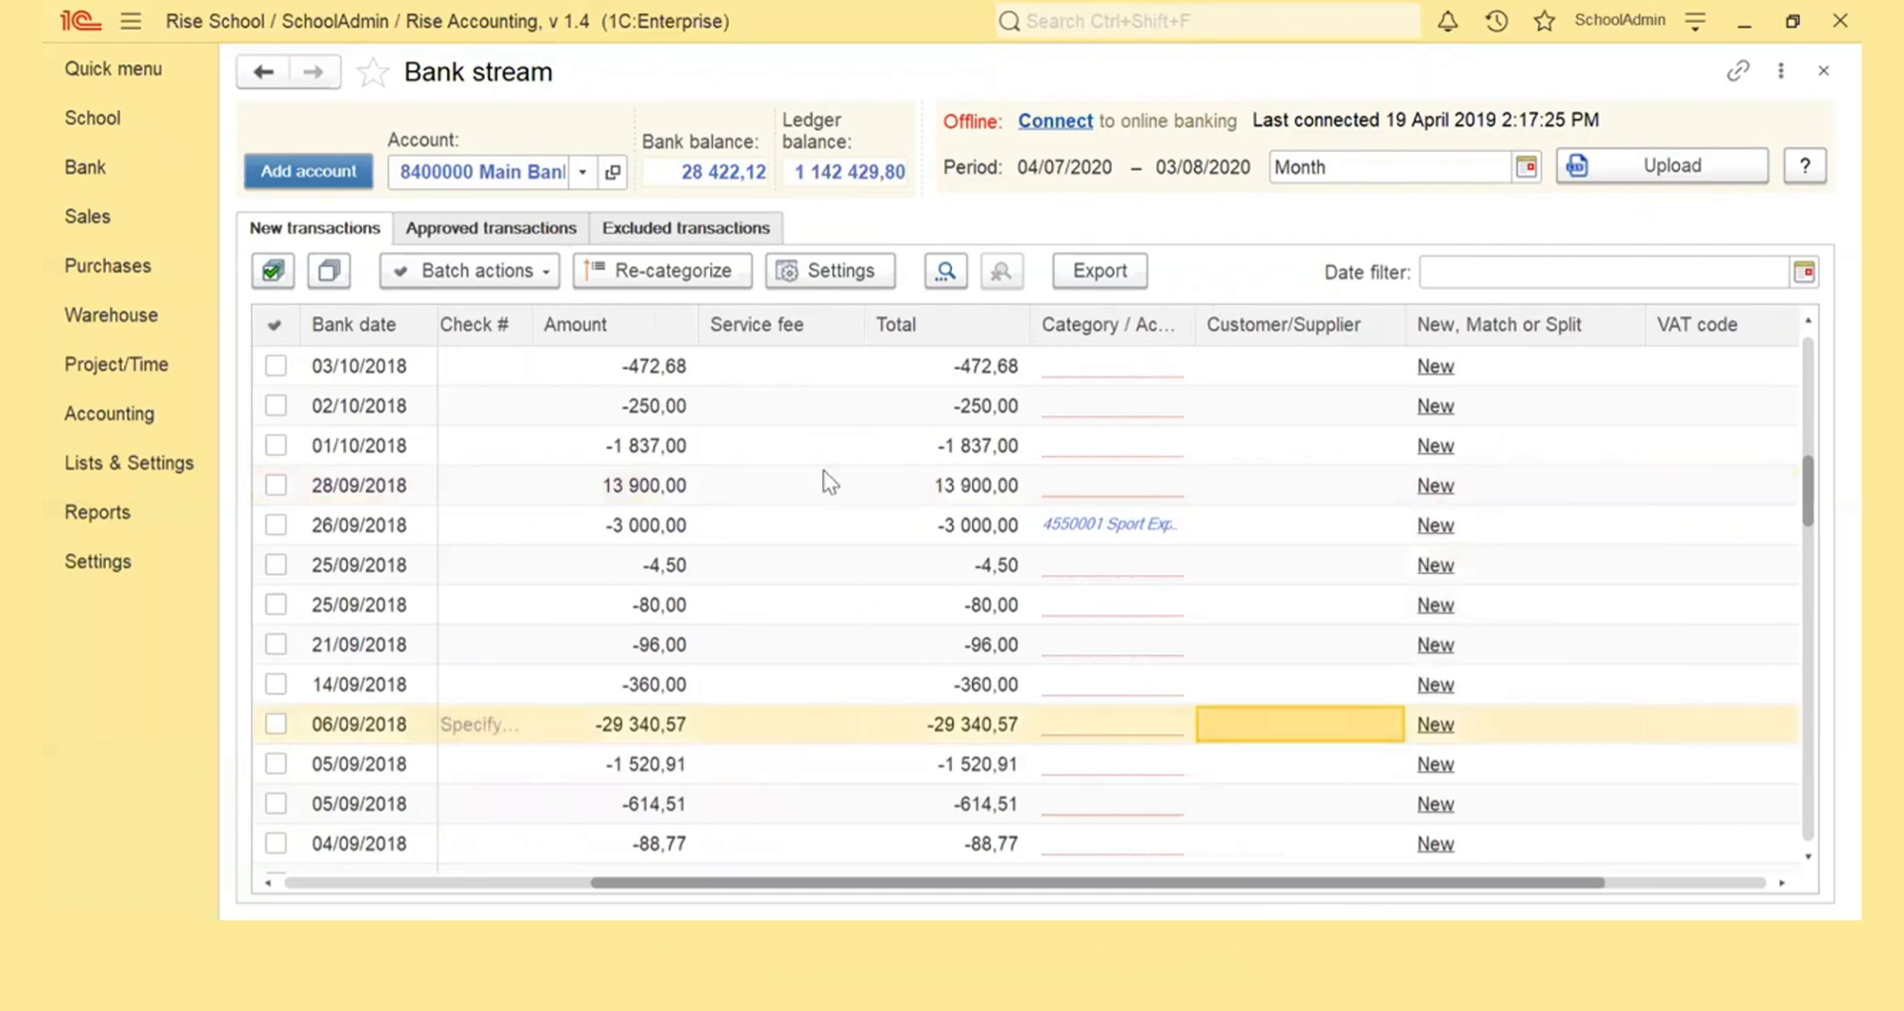
Set the category of the 13 900,00 transaction to Tuck Shop Income (1500001) and approve it
left_click(681, 488)
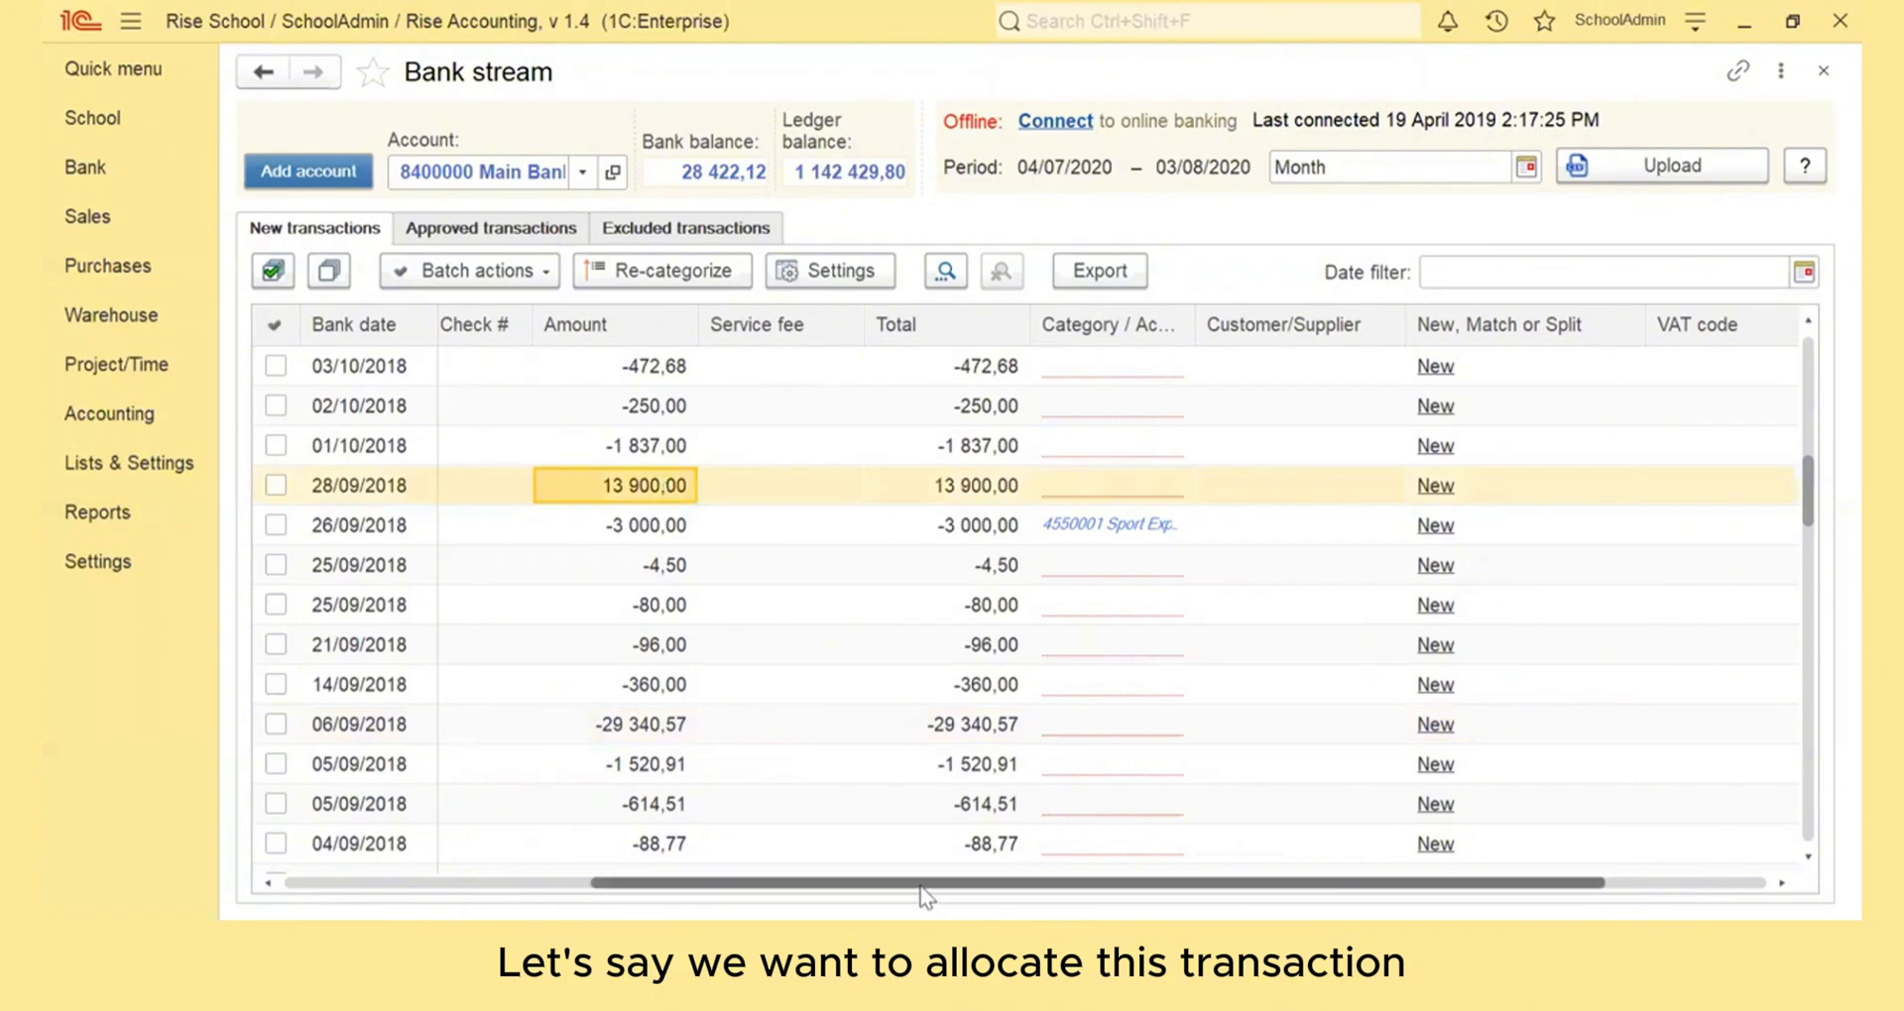
left_click_drag(925, 883, 1086, 883)
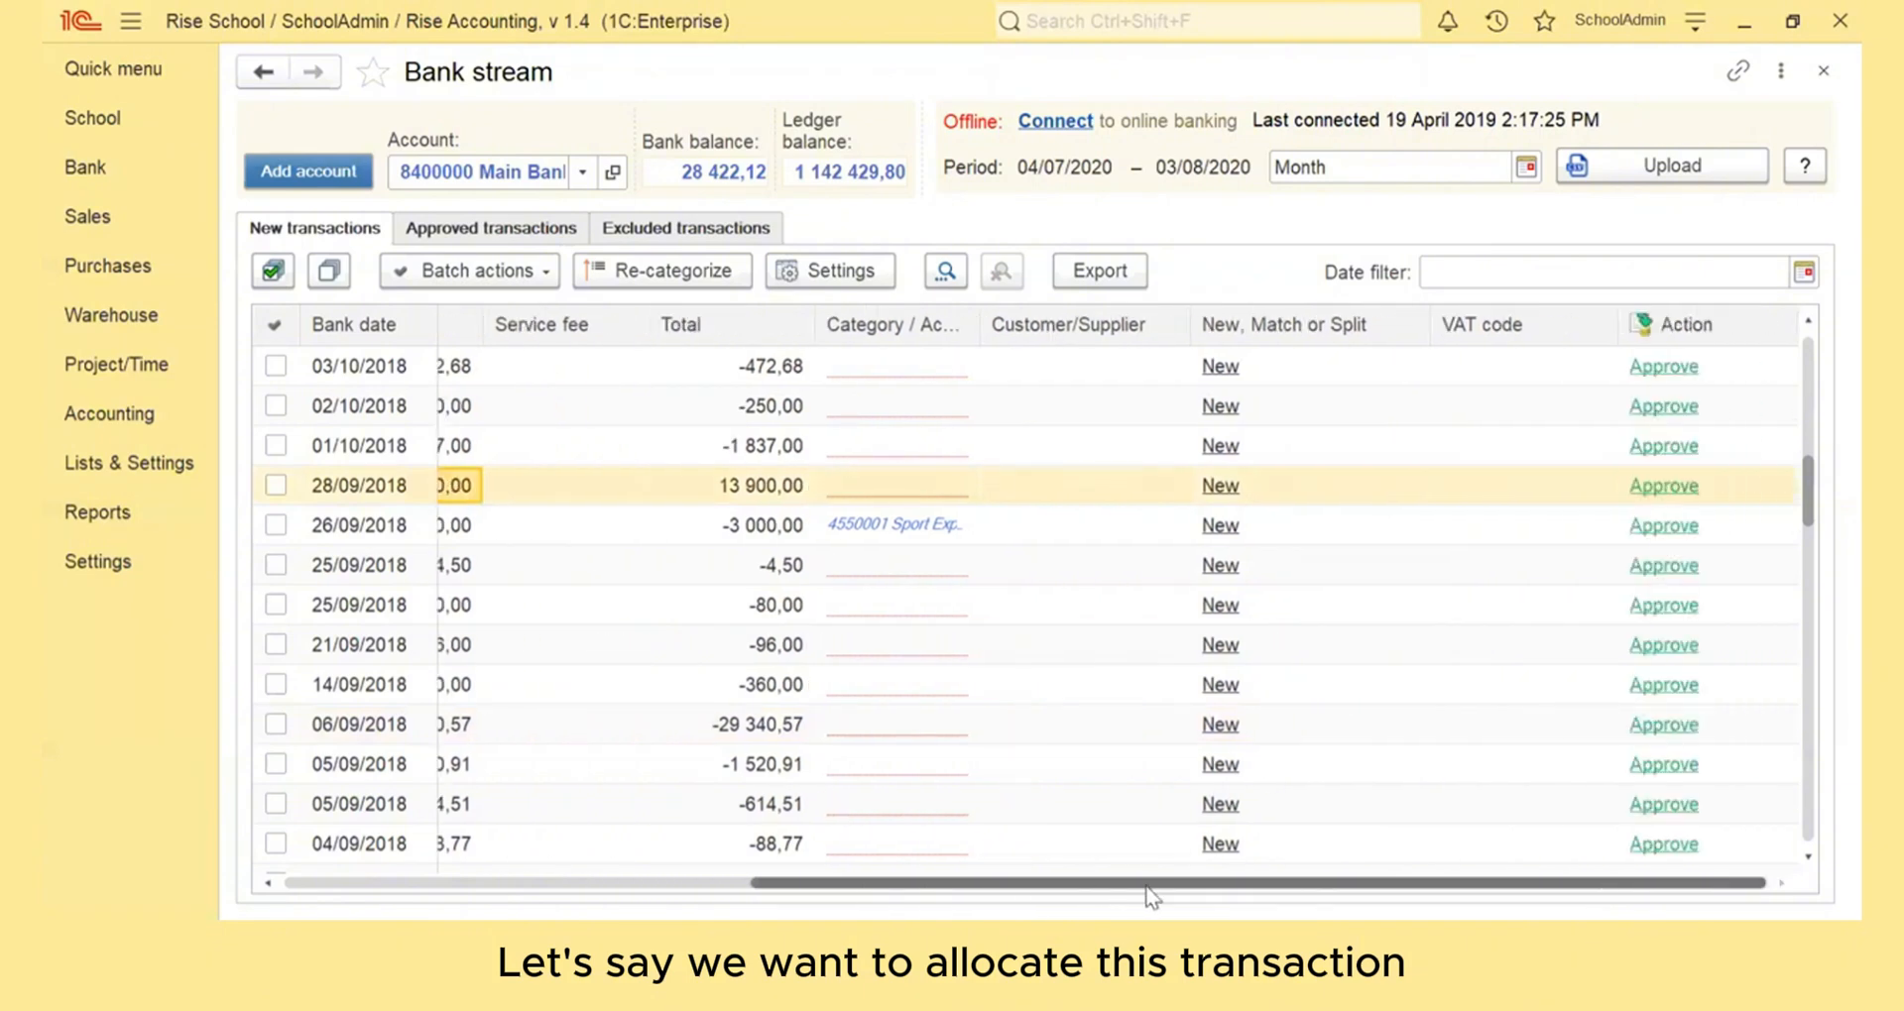
left_click(863, 490)
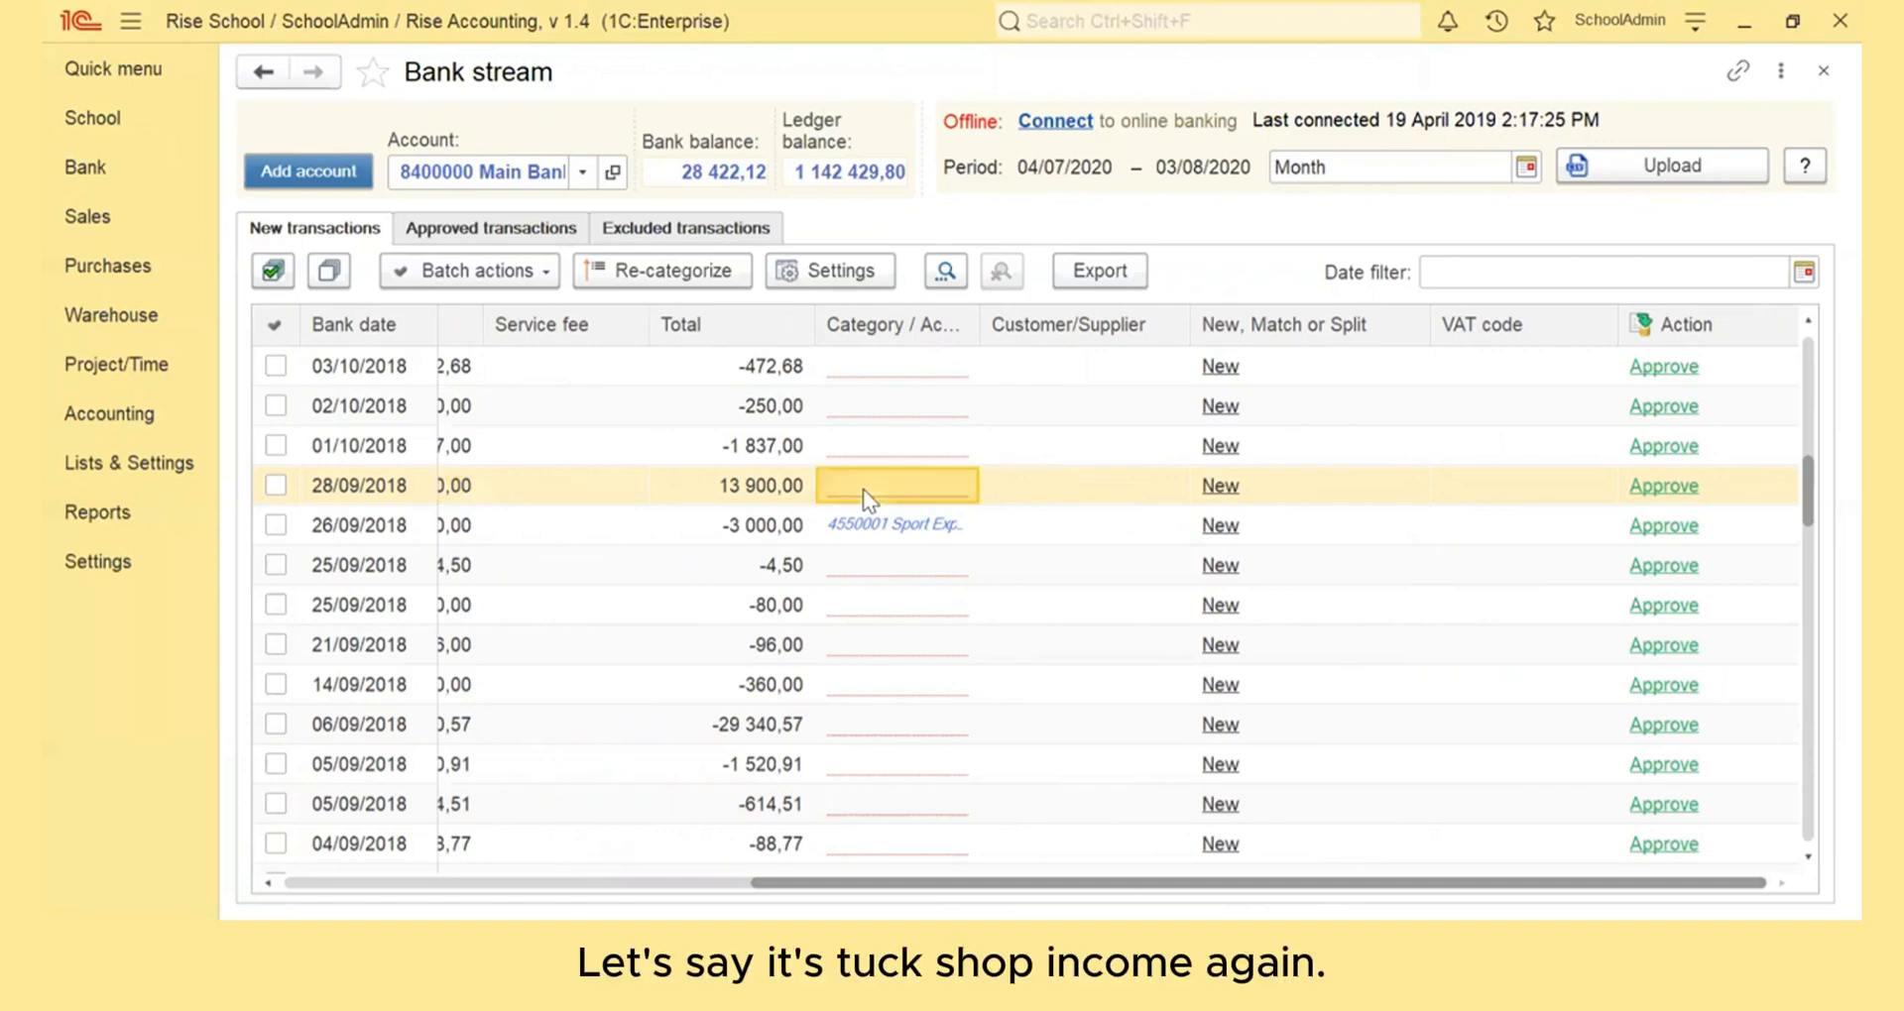
left_click(864, 489)
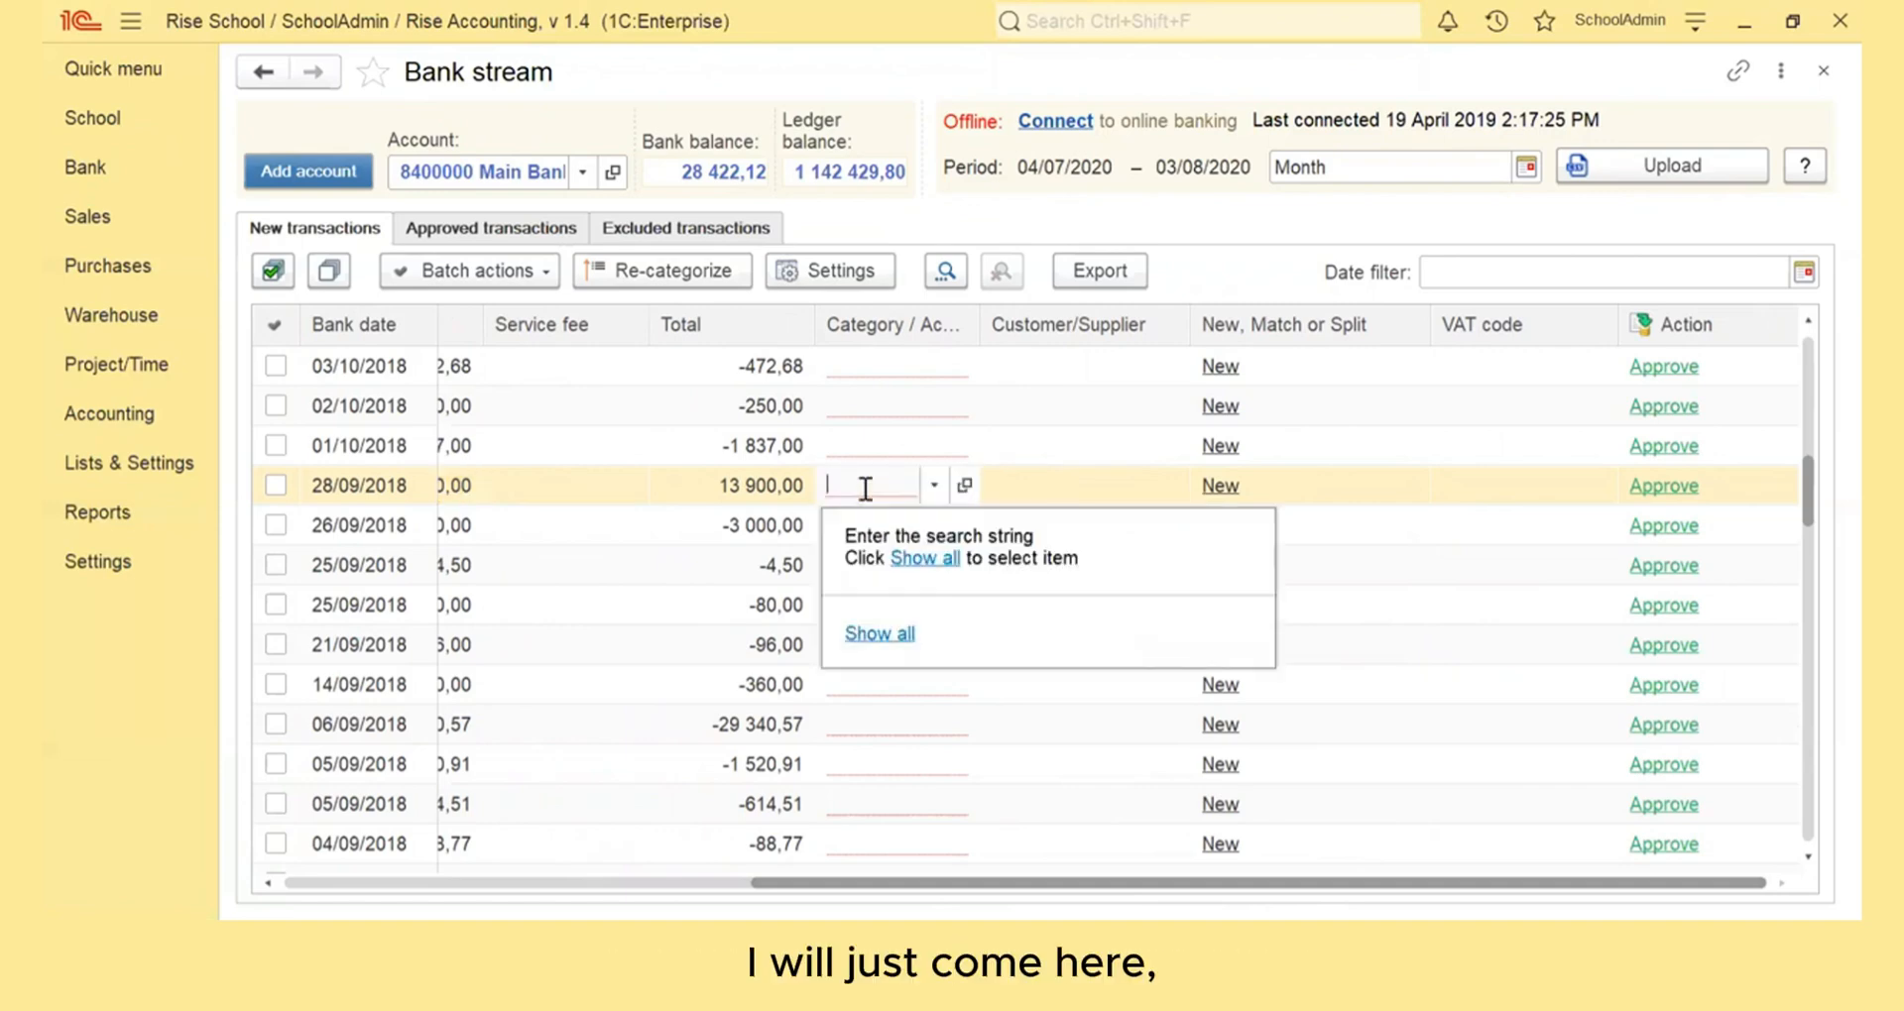
type("tuck")
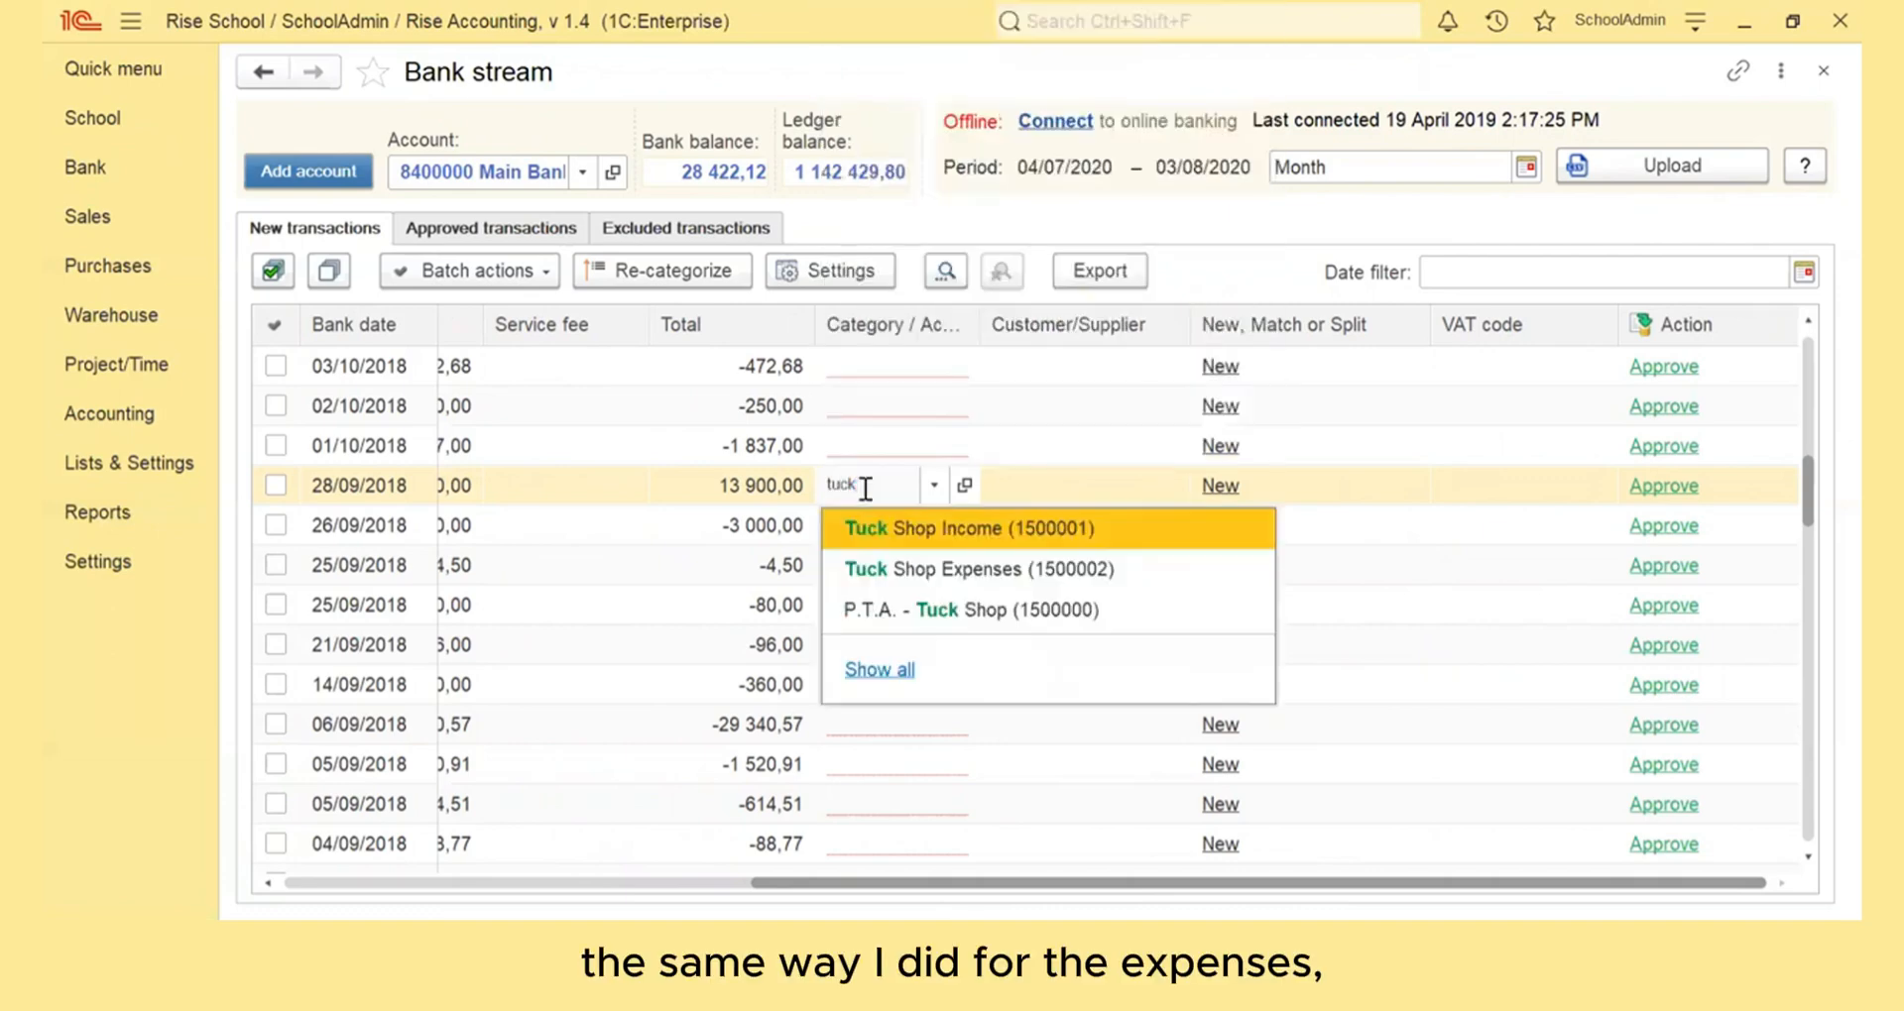
left_click(925, 526)
left_click(1663, 488)
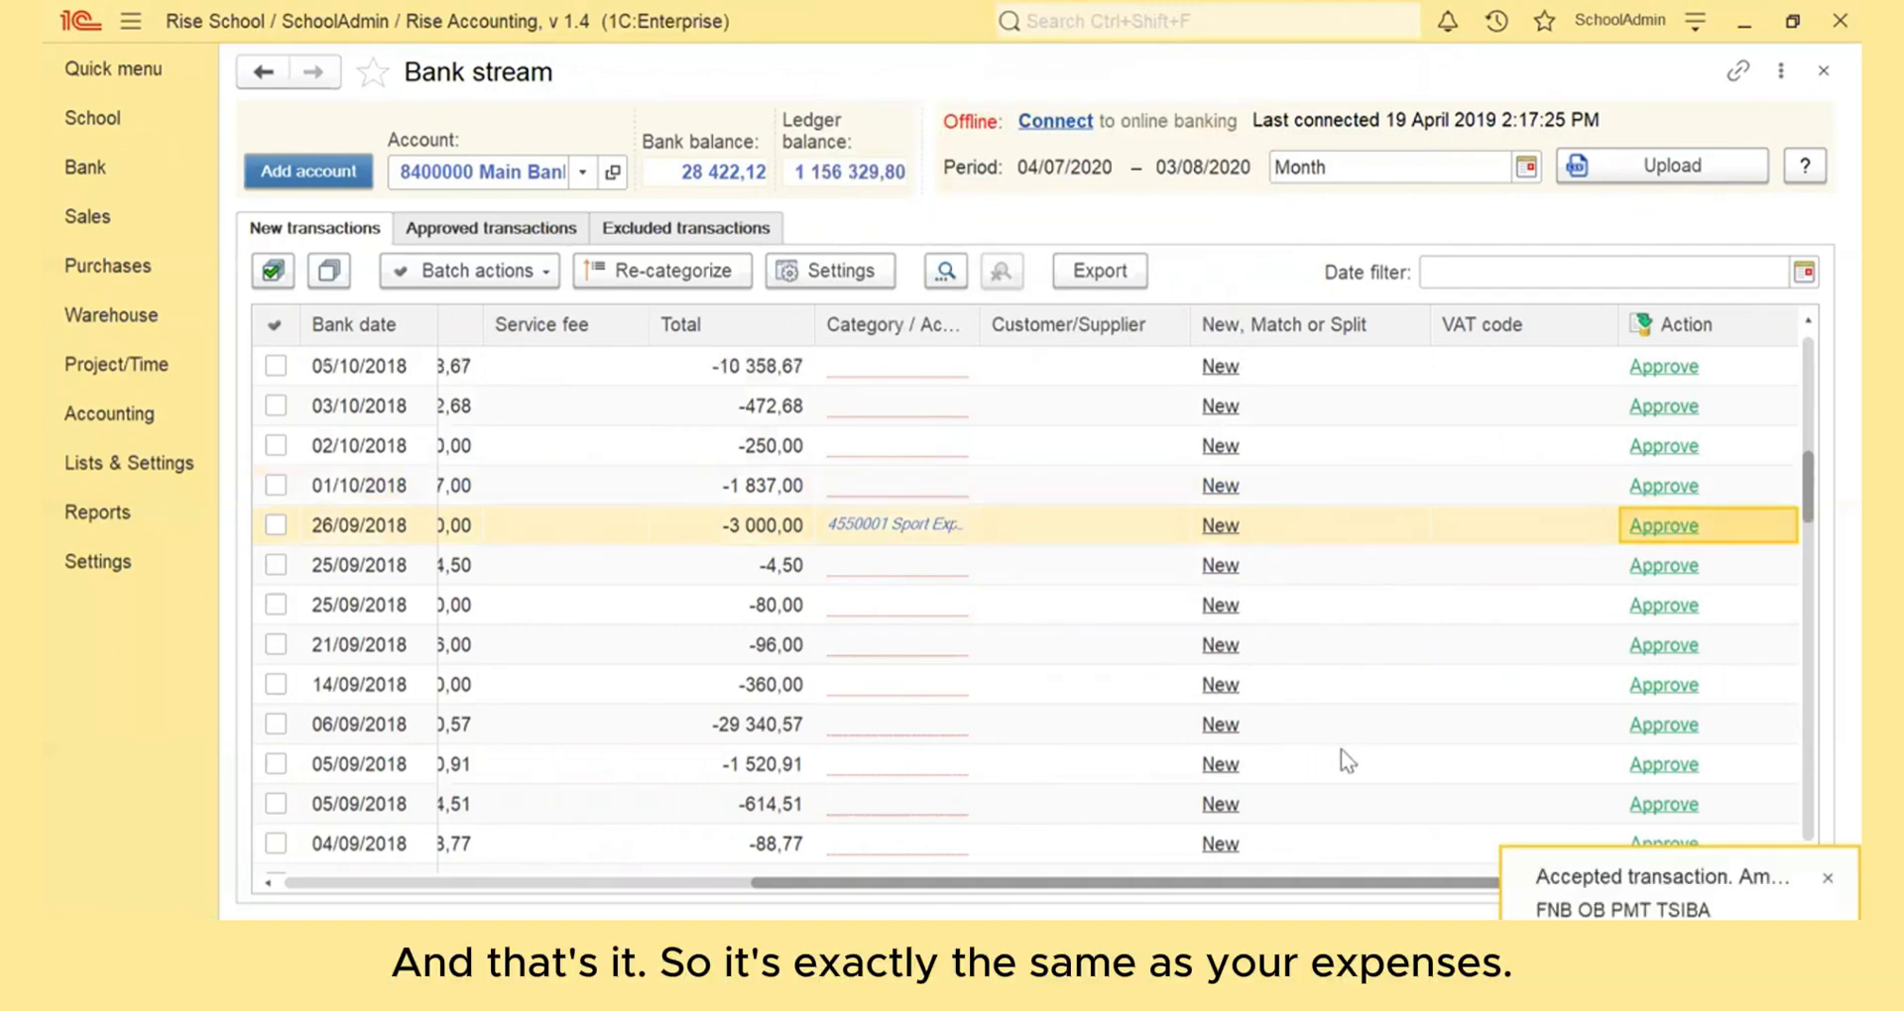
left_click(1825, 880)
scroll(1262, 623, "left", 10)
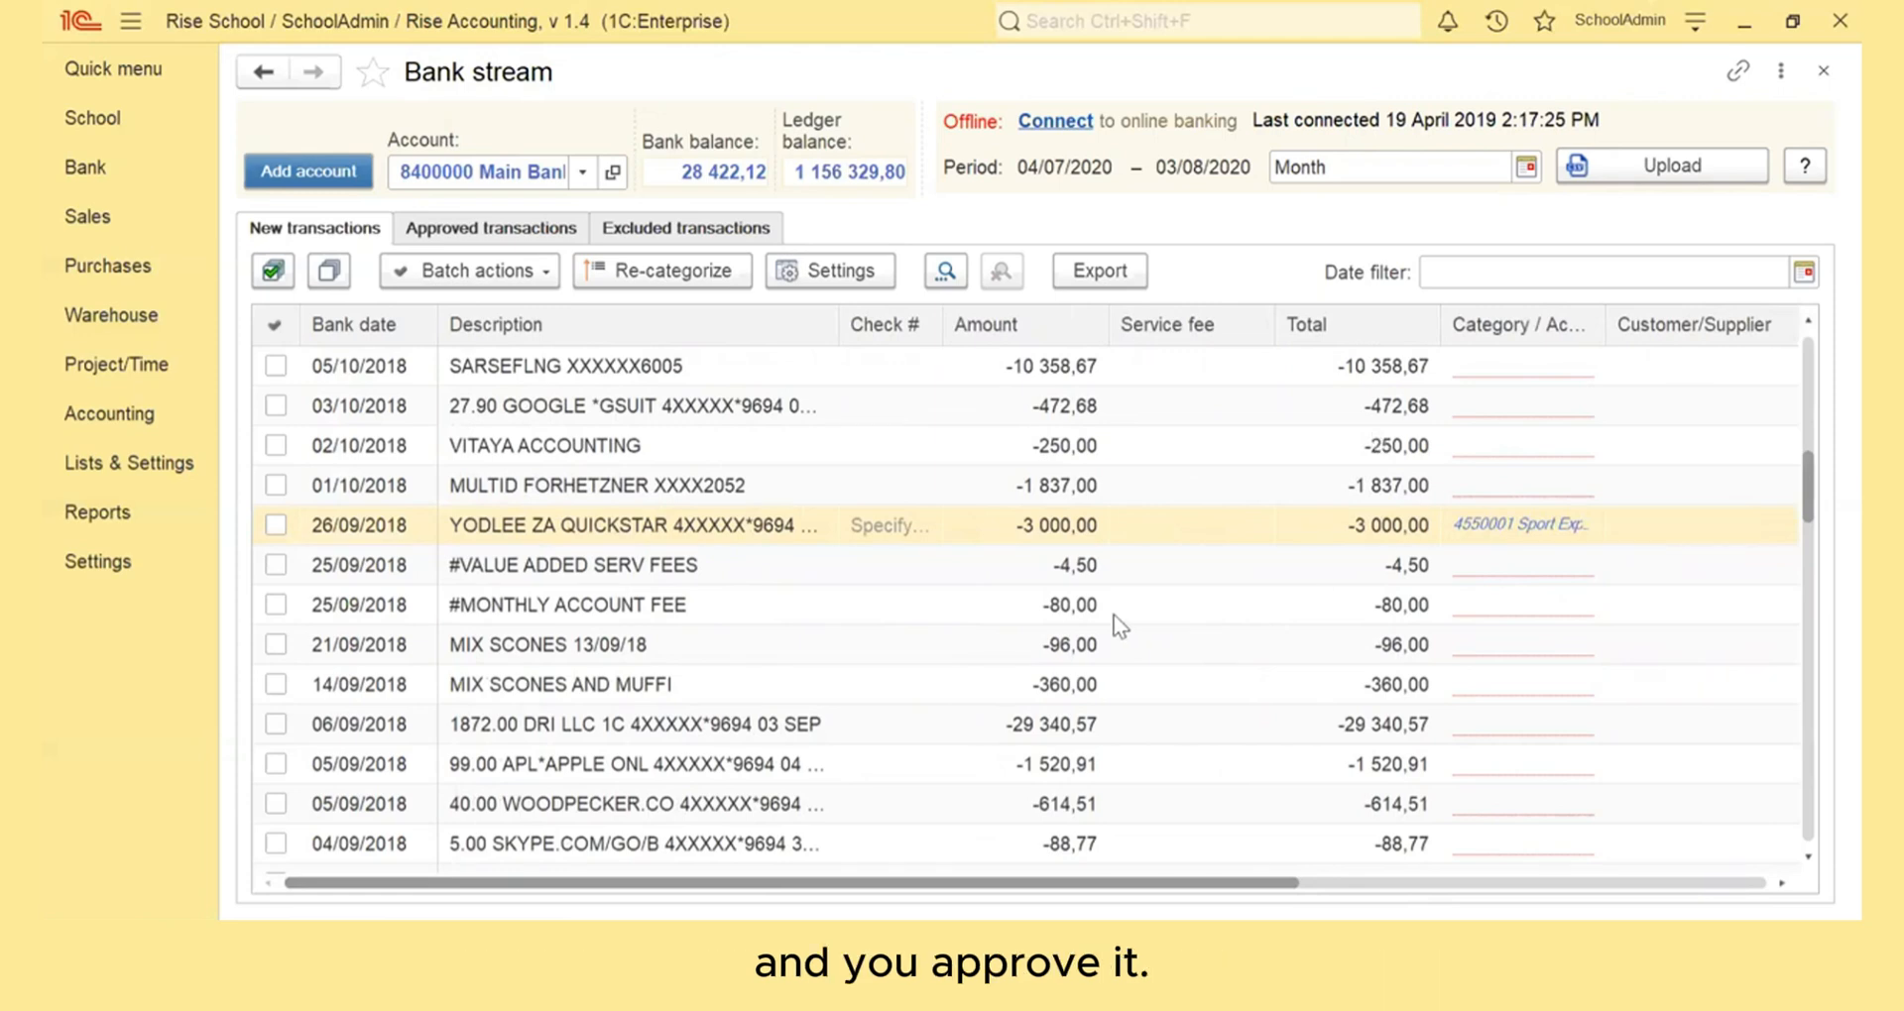
scroll(1115, 617, "up", 6)
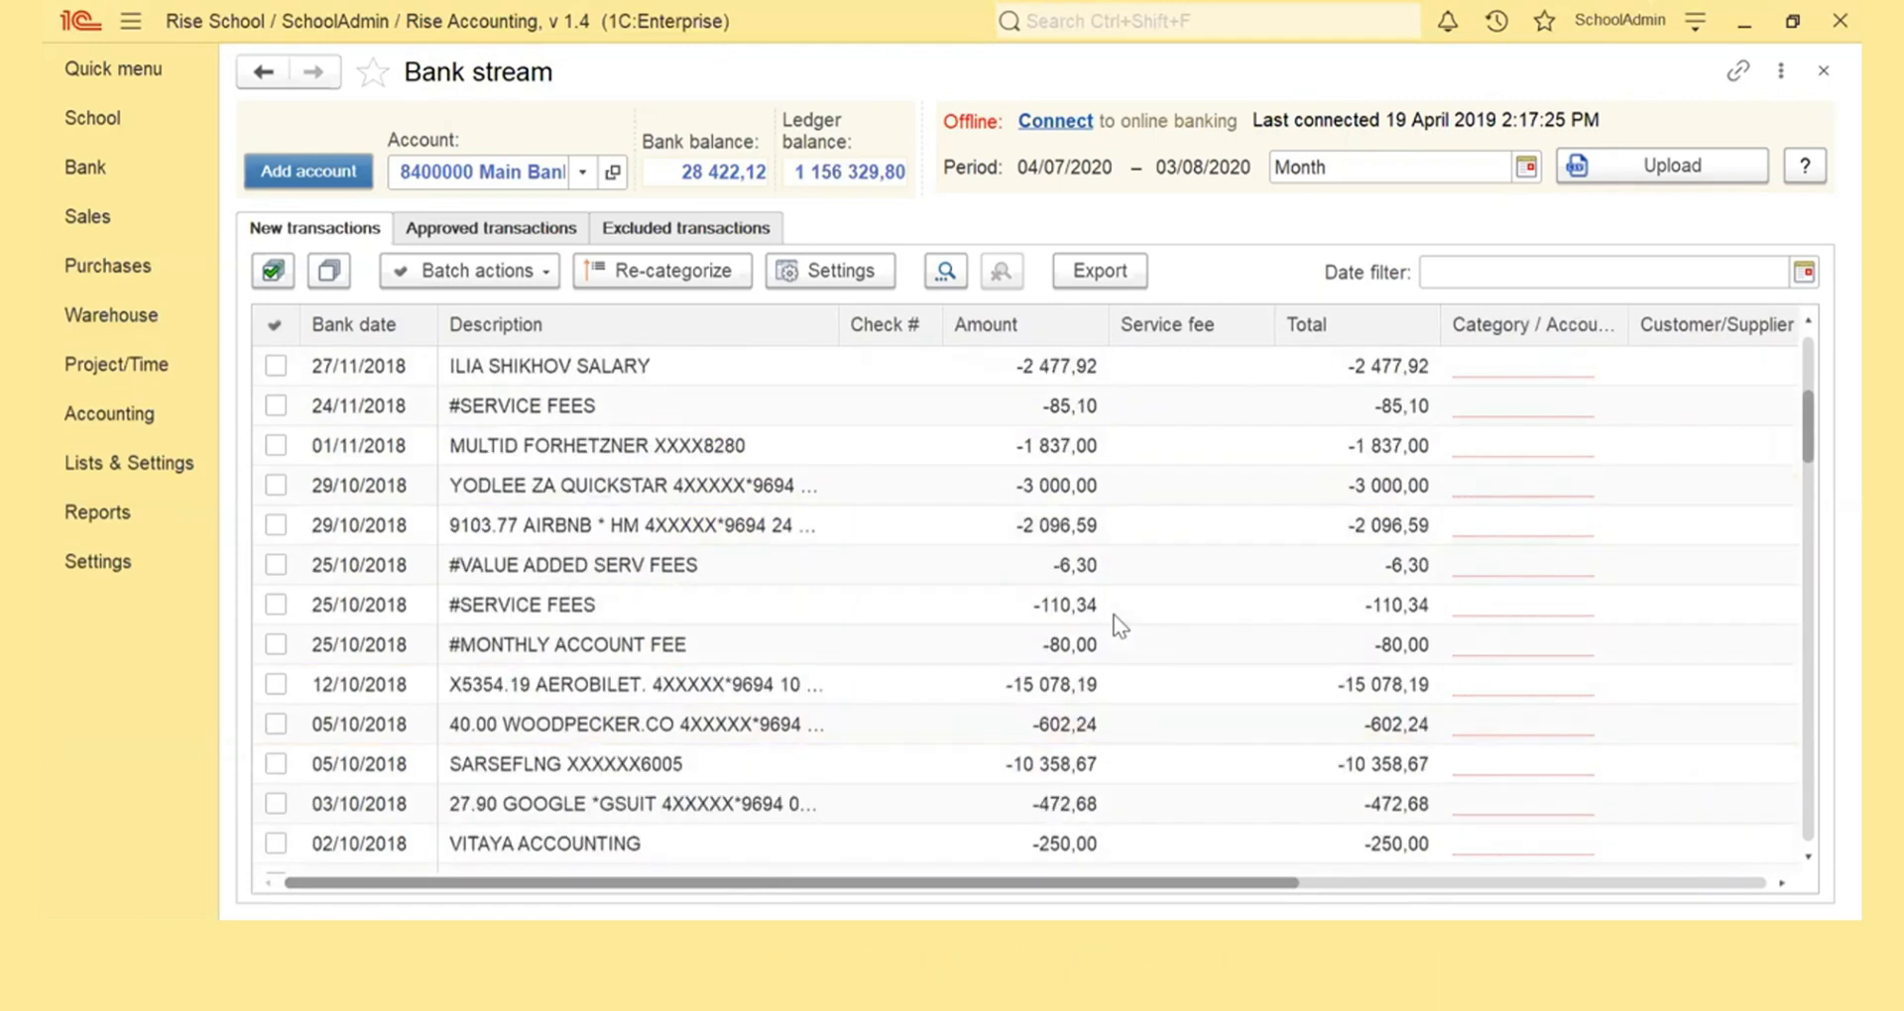